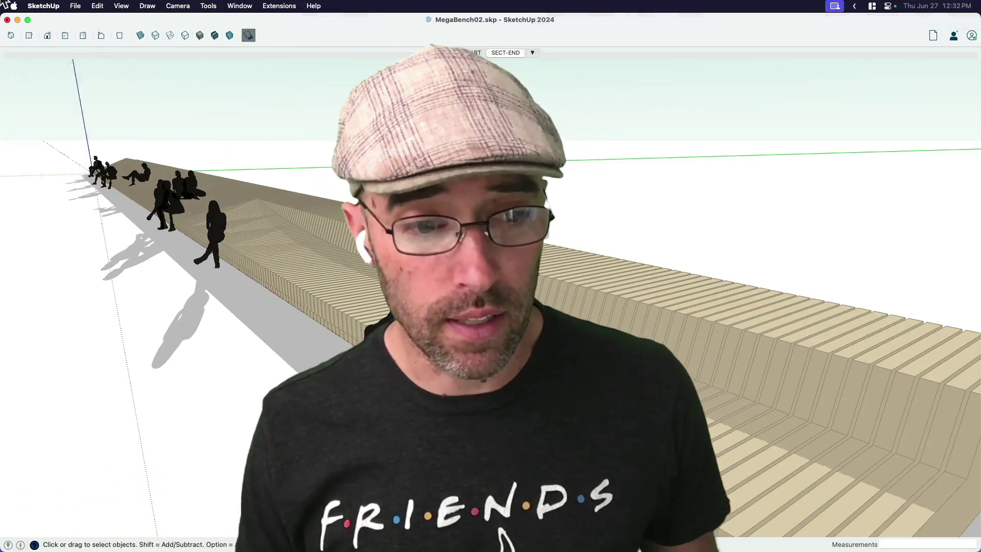
# Step: Bring up the reference photo of the slatted wooden bench in Preview
pyautogui.press('super+Tab')
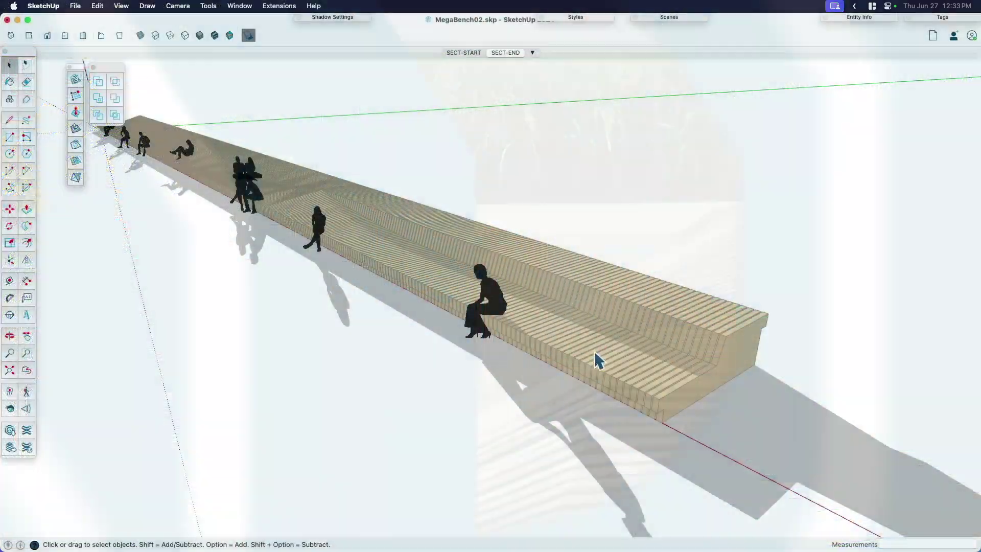
# Step: Pan and orbit around the finished MegaBench02 slatted bench to inspect it from low, side and oblique angles
pyautogui.press('h')
pyautogui.moveTo(528, 339); pyautogui.dragTo(659, 408)
pyautogui.moveTo(659, 409); pyautogui.dragTo(494, 347, button='middle')
pyautogui.moveTo(494, 347); pyautogui.dragTo(508, 315)
pyautogui.moveTo(498, 314); pyautogui.dragTo(415, 292, button='middle')
pyautogui.moveTo(668, 263); pyautogui.dragTo(255, 285, button='middle')
pyautogui.keyDown('shift'); pyautogui.moveTo(255, 285); pyautogui.dragTo(369, 288, button='middle'); pyautogui.keyUp('shift')
pyautogui.moveTo(633, 327); pyautogui.dragTo(674, 361, button='middle')
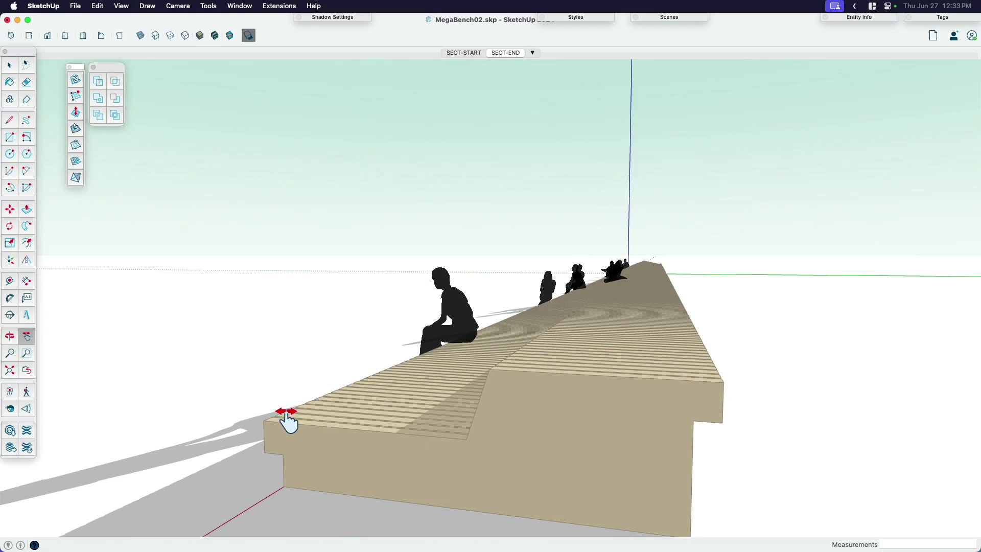
pyautogui.moveTo(317, 422); pyautogui.dragTo(635, 467, button='middle')
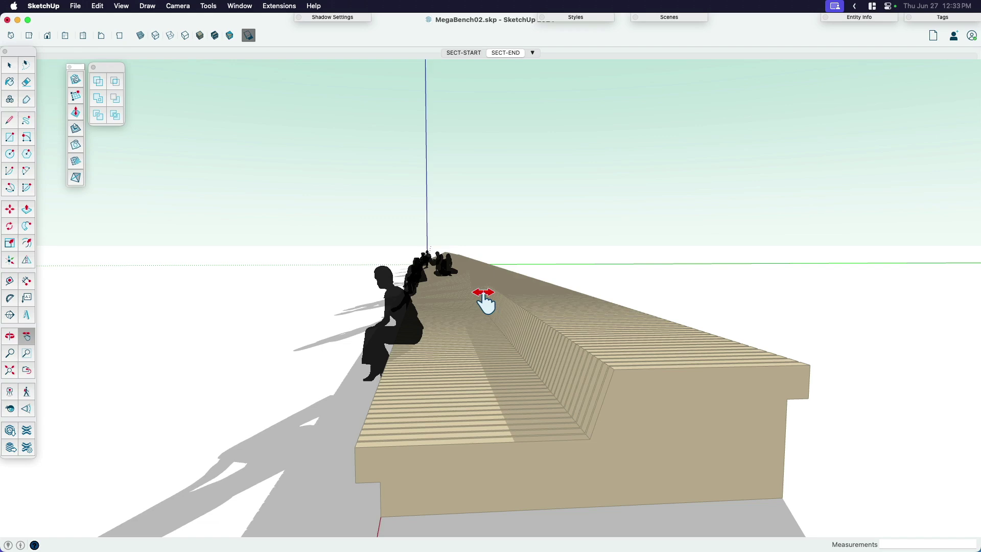
pyautogui.moveTo(503, 346); pyautogui.dragTo(694, 377, button='middle')
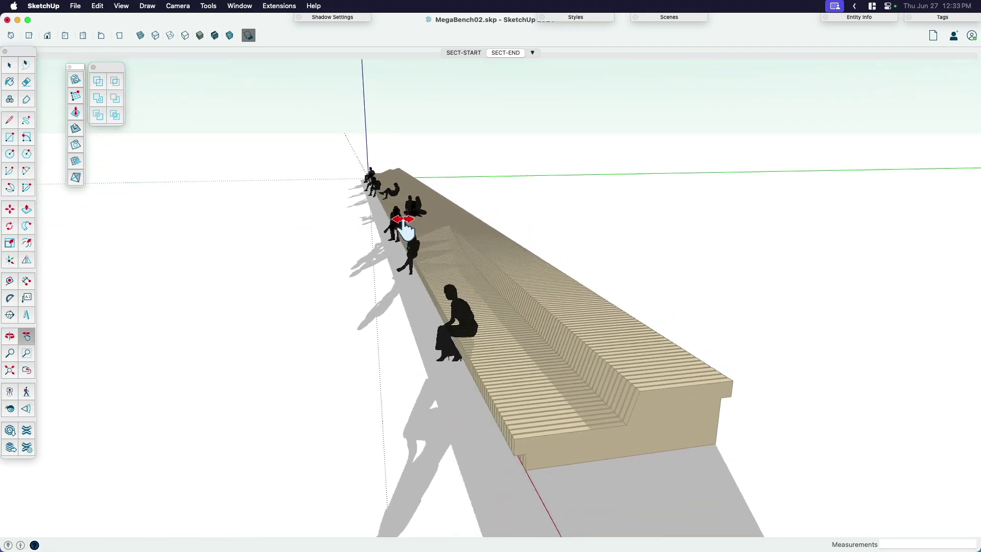
pyautogui.moveTo(409, 212); pyautogui.dragTo(364, 205, button='middle')
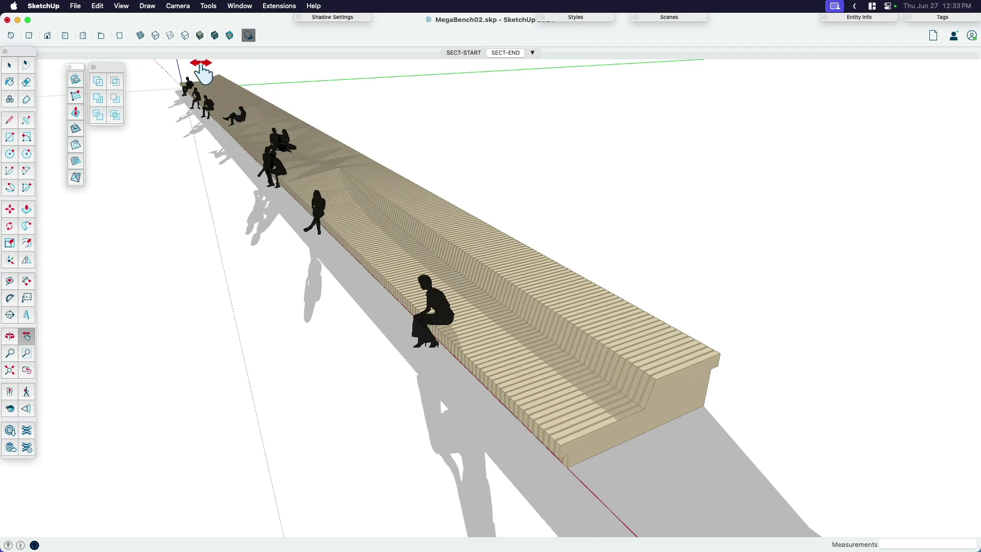
pyautogui.moveTo(344, 136); pyautogui.dragTo(451, 175, button='middle')
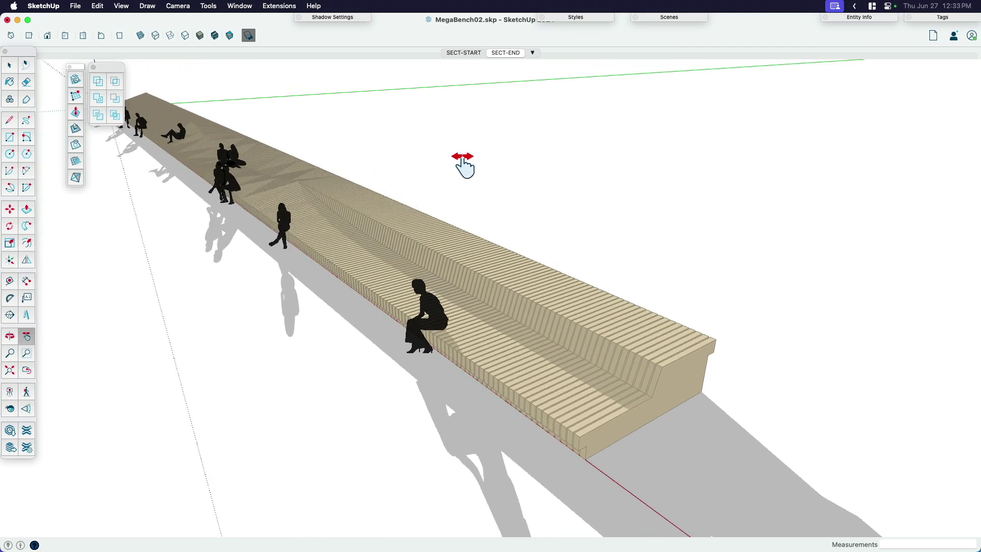
# Step: Switch to the SECT-START scene and view the bench from several more angles
pyautogui.click(457, 53)
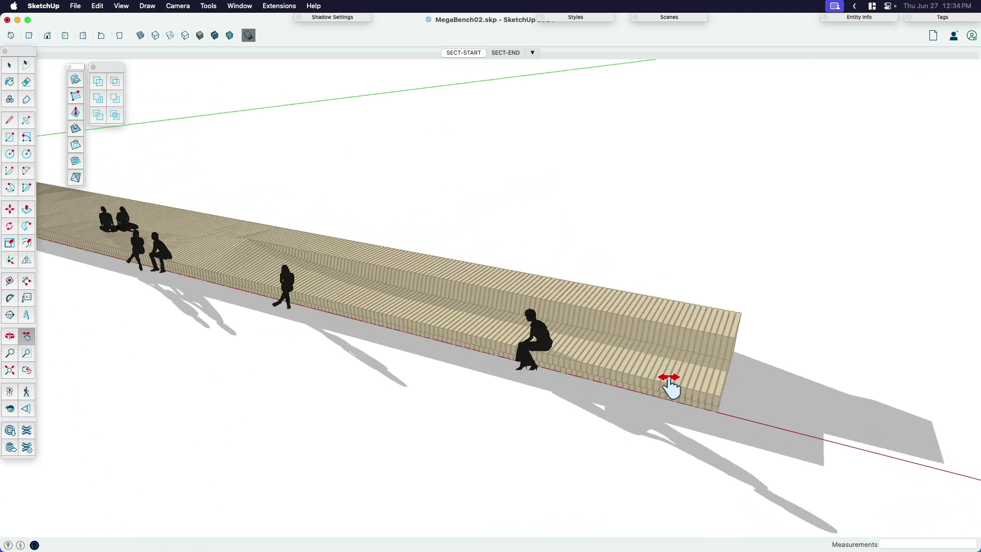
pyautogui.moveTo(390, 347); pyautogui.dragTo(735, 365)
pyautogui.moveTo(158, 321); pyautogui.dragTo(612, 338, button='middle')
pyautogui.moveTo(612, 337); pyautogui.dragTo(306, 320)
pyautogui.press('h')
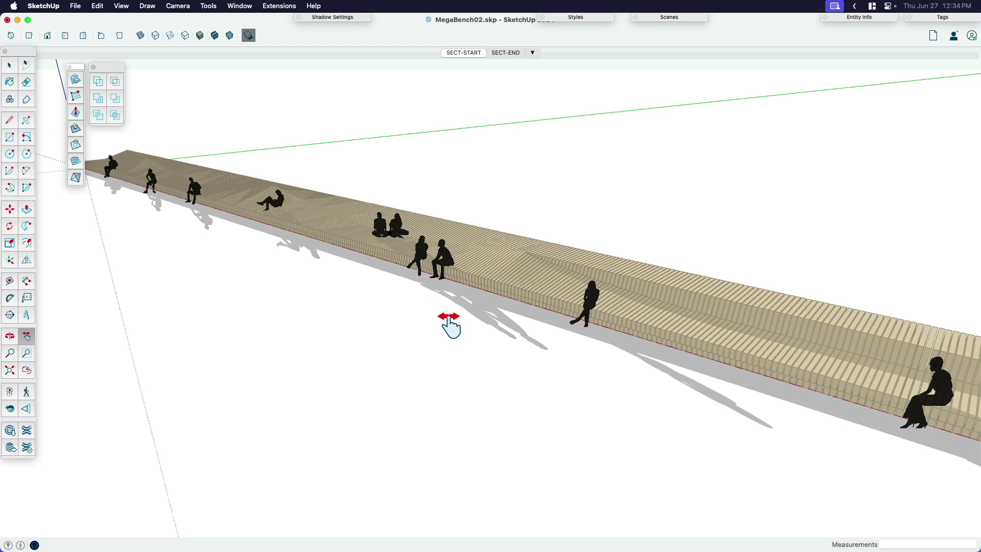
pyautogui.moveTo(532, 289); pyautogui.dragTo(501, 313, button='middle')
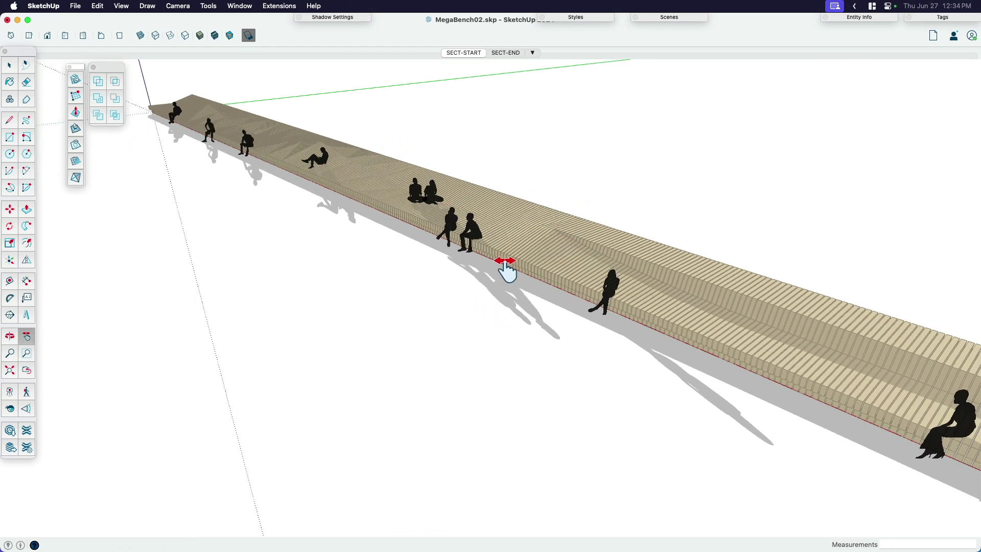
pyautogui.moveTo(506, 271); pyautogui.dragTo(422, 295)
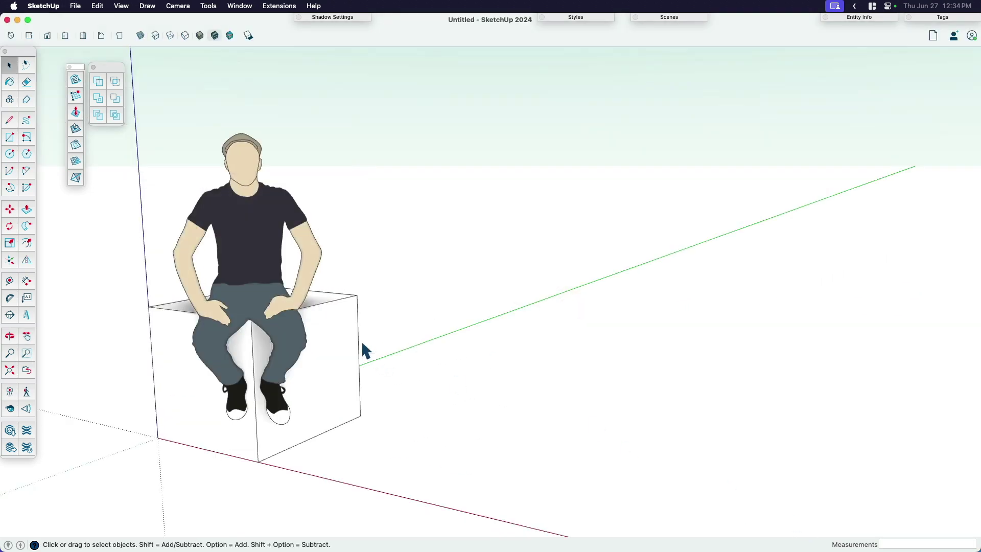
# Step: Select and deselect the seated figure, then get a higher view over the origin
pyautogui.click(261, 266)
pyautogui.click(470, 319)
pyautogui.scroll(-5, 388, 326)
pyautogui.press('r')
pyautogui.moveTo(429, 335); pyautogui.dragTo(460, 430, button='middle')
pyautogui.scroll(-2, 384, 359)
pyautogui.press('space')
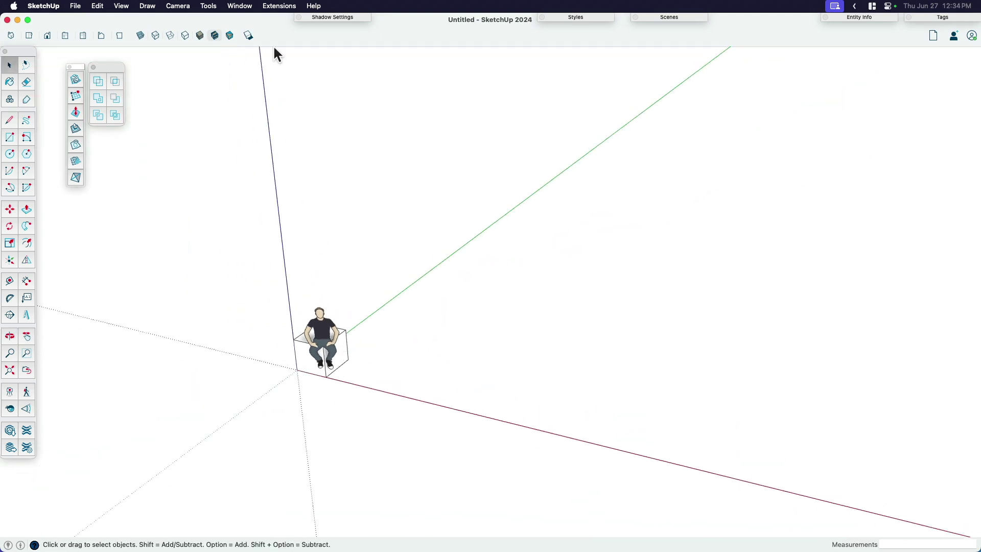
# Step: In Model Info > Units, set Decimal format with length in Meters, then close the dialog
pyautogui.click(240, 6)
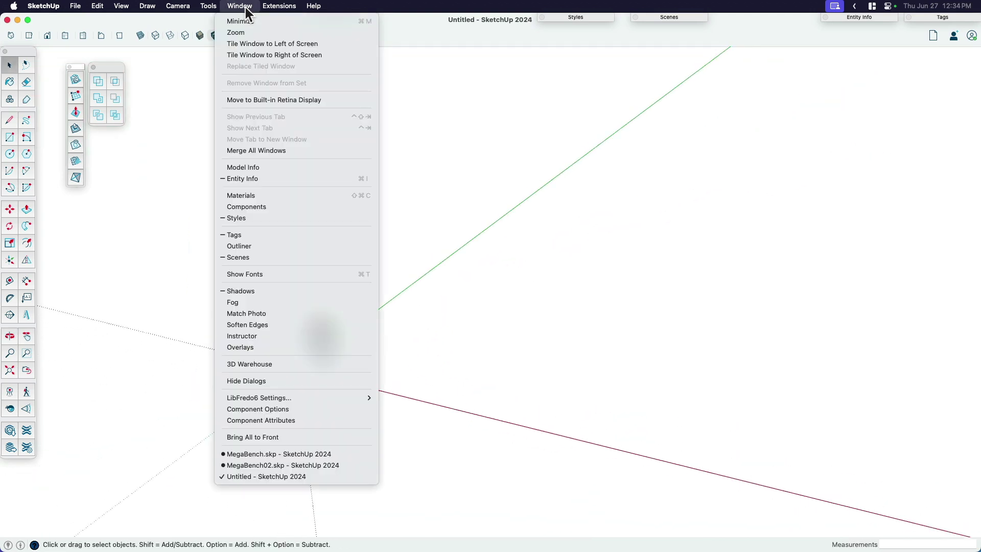
pyautogui.click(260, 167)
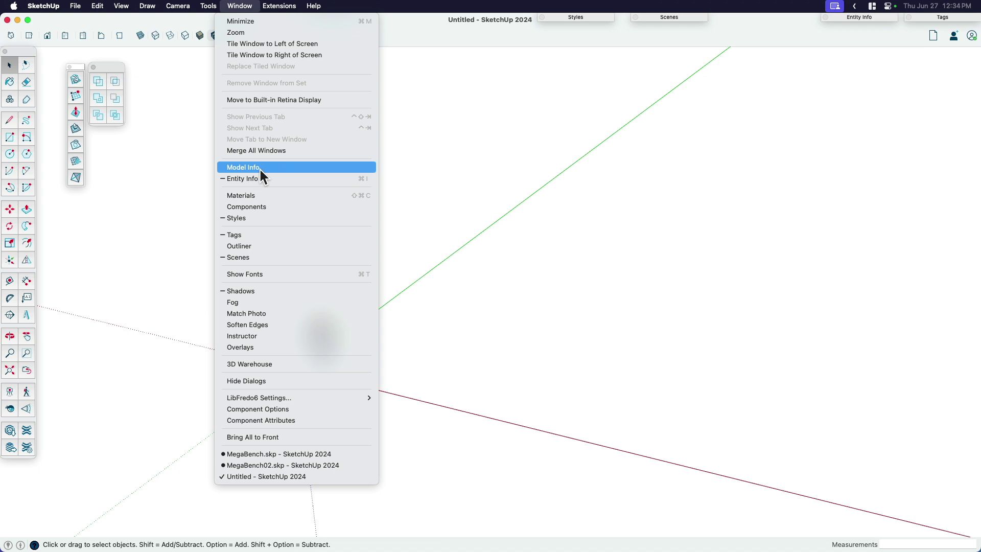
pyautogui.click(362, 271)
pyautogui.click(485, 218)
pyautogui.click(455, 228)
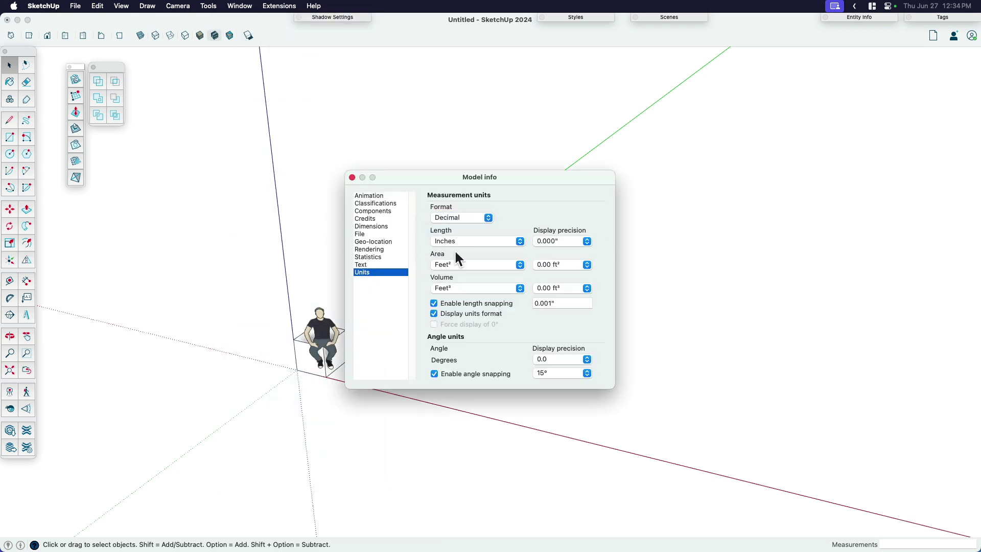
pyautogui.click(442, 241)
pyautogui.click(464, 298)
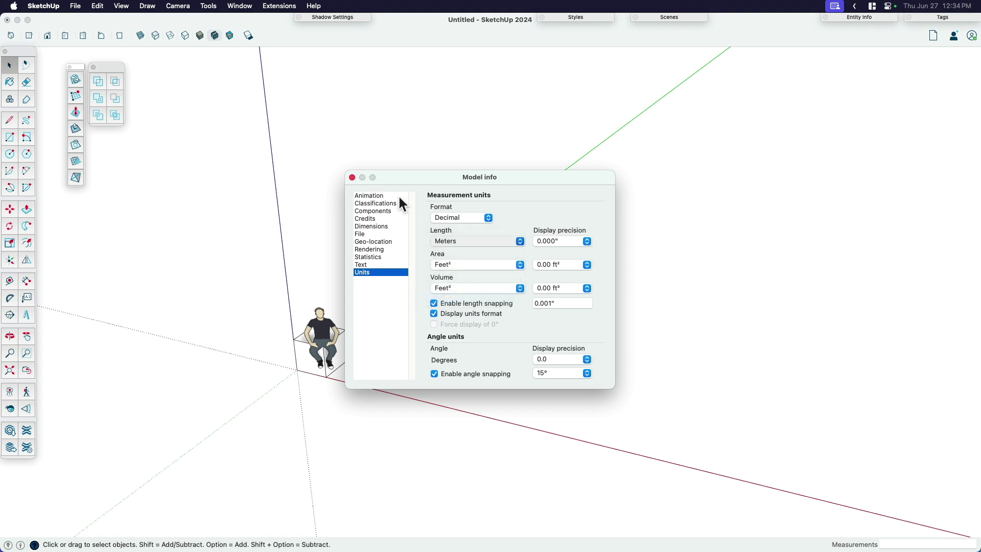
pyautogui.click(353, 178)
pyautogui.scroll(-3, 350, 179)
# Step: Draw a 50 by 3 rectangle starting near the origin
pyautogui.press('r')
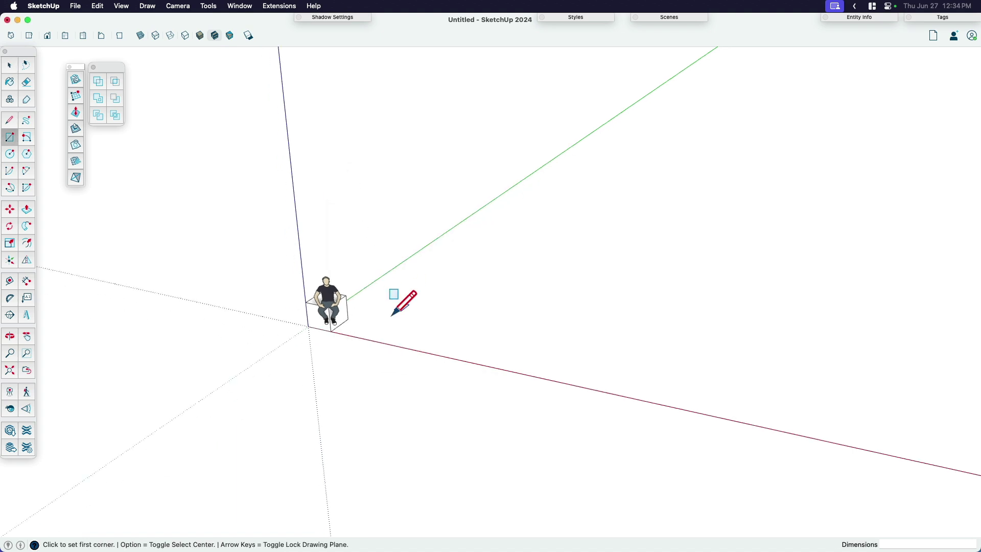
pyautogui.click(367, 335)
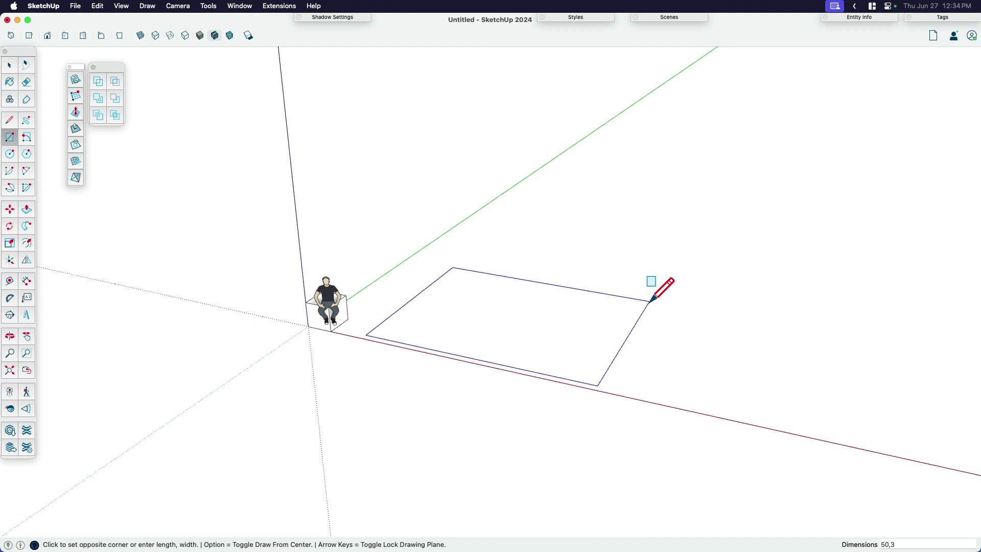
pyautogui.press('Return')
pyautogui.press('space')
pyautogui.scroll(-5, 388, 286)
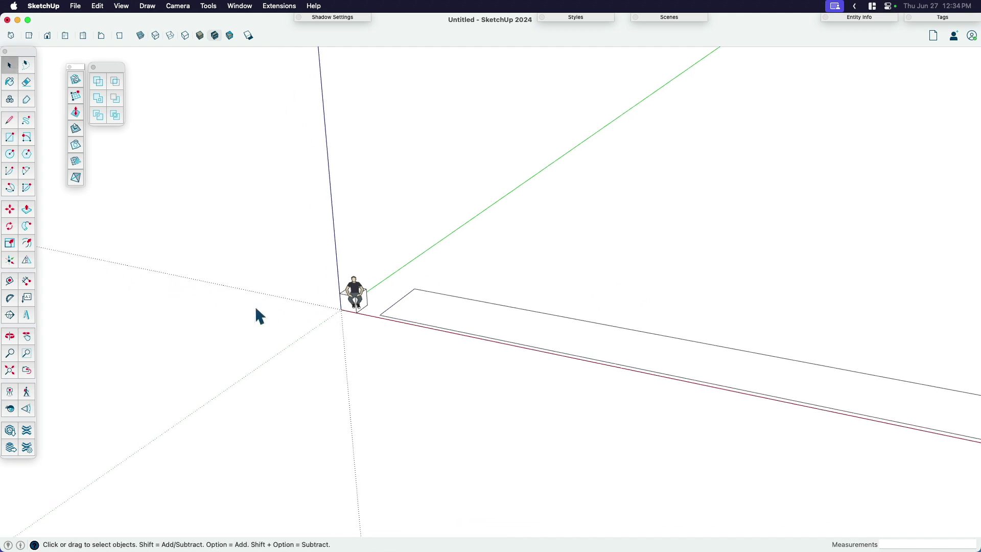
pyautogui.scroll(-3, 357, 280)
pyautogui.scroll(3, 547, 322)
# Step: Push/Pull the long rectangle face up into a flat slab
pyautogui.click(541, 329)
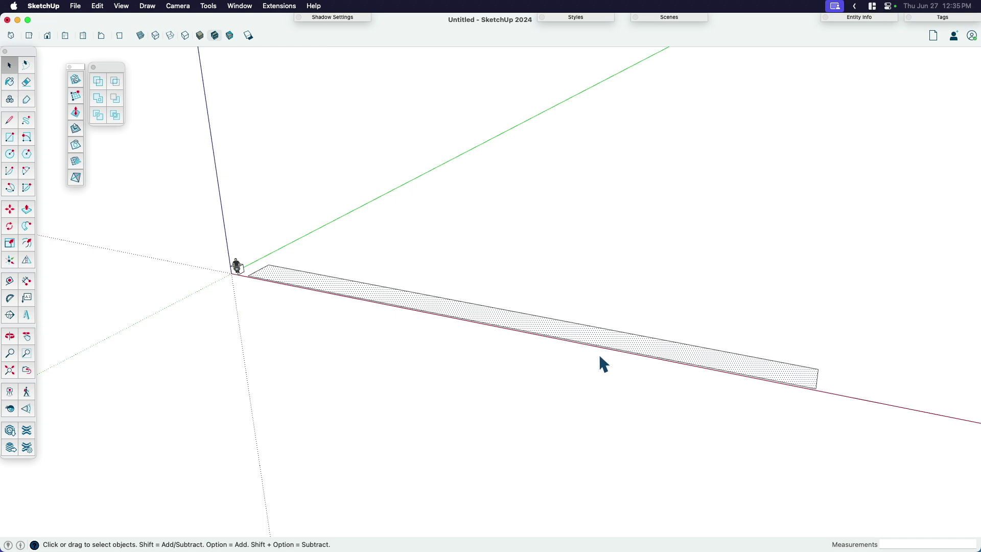
pyautogui.moveTo(562, 339); pyautogui.dragTo(528, 363, button='middle')
pyautogui.scroll(4, 407, 281)
pyautogui.press('p')
pyautogui.click(326, 251)
pyautogui.click(326, 249)
pyautogui.click(326, 249)
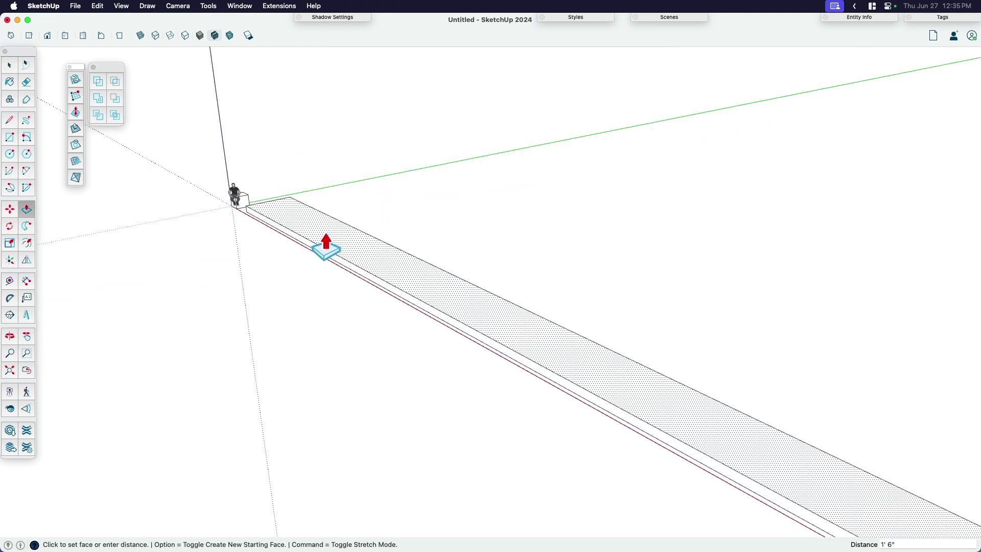
pyautogui.press('space')
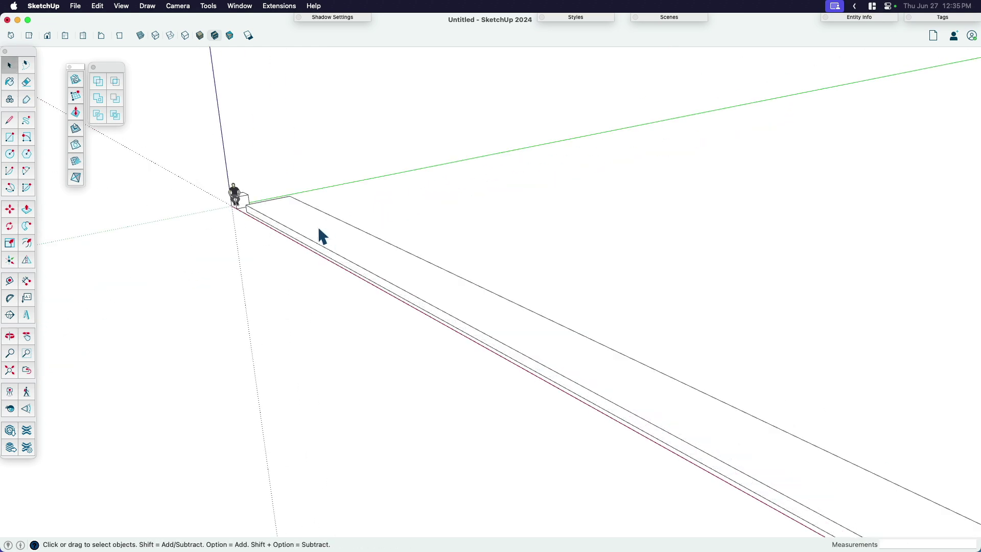
# Step: Draw a line between corners of the slab's top face, splitting it lengthwise
pyautogui.click(360, 247)
pyautogui.press('l')
pyautogui.click(268, 200)
pyautogui.scroll(-5, 245, 183)
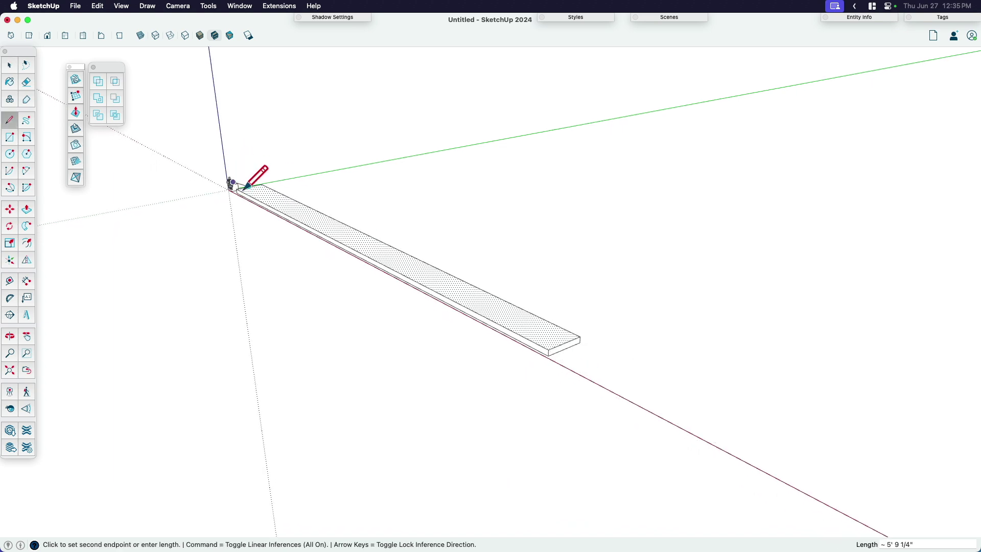
pyautogui.scroll(1, 574, 341)
pyautogui.click(573, 341)
pyautogui.press('space')
pyautogui.scroll(1, 576, 336)
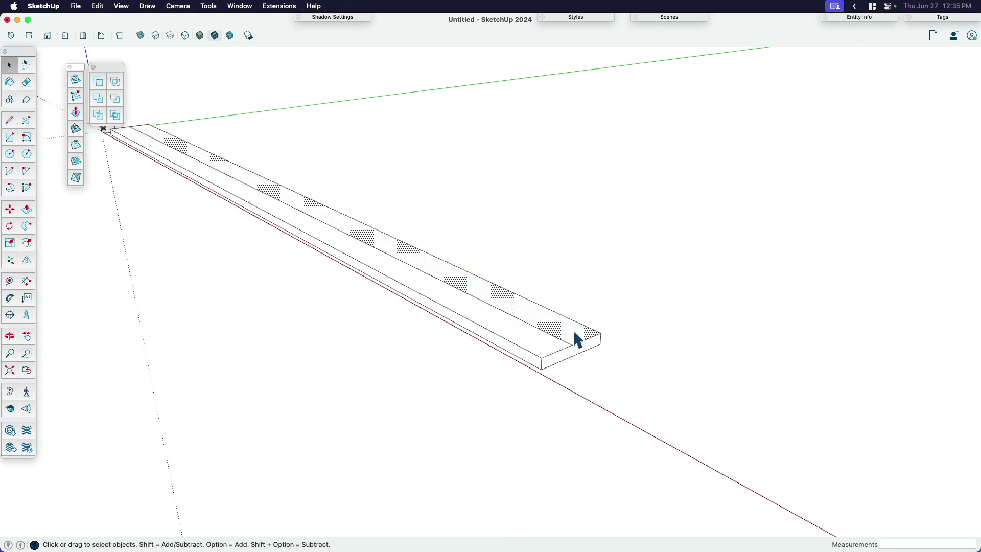
# Step: Push the front strip of the slab down to form a lower step
pyautogui.press('p')
pyautogui.click(572, 338)
pyautogui.click(571, 345)
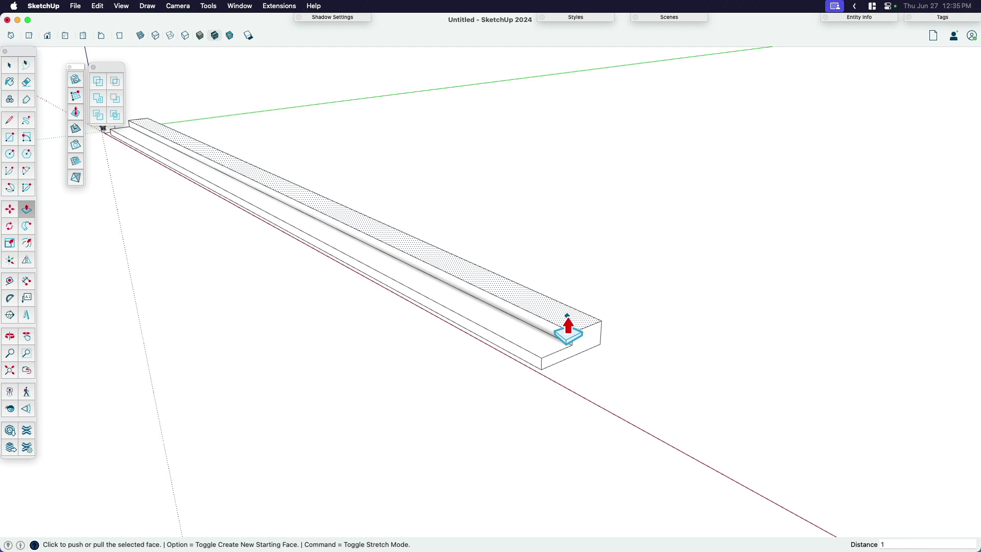
pyautogui.press('space')
pyautogui.moveTo(567, 316); pyautogui.dragTo(407, 376, button='middle')
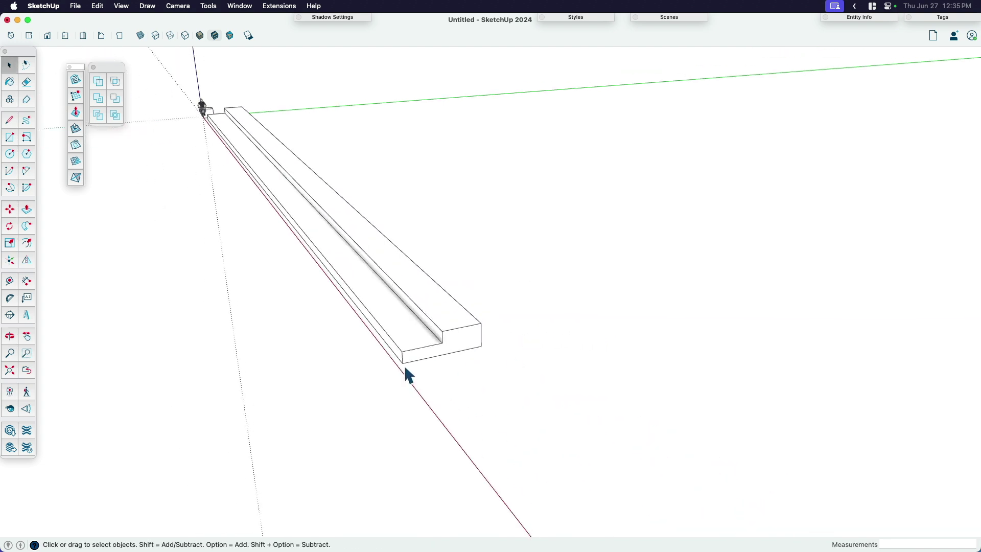
pyautogui.scroll(1, 407, 372)
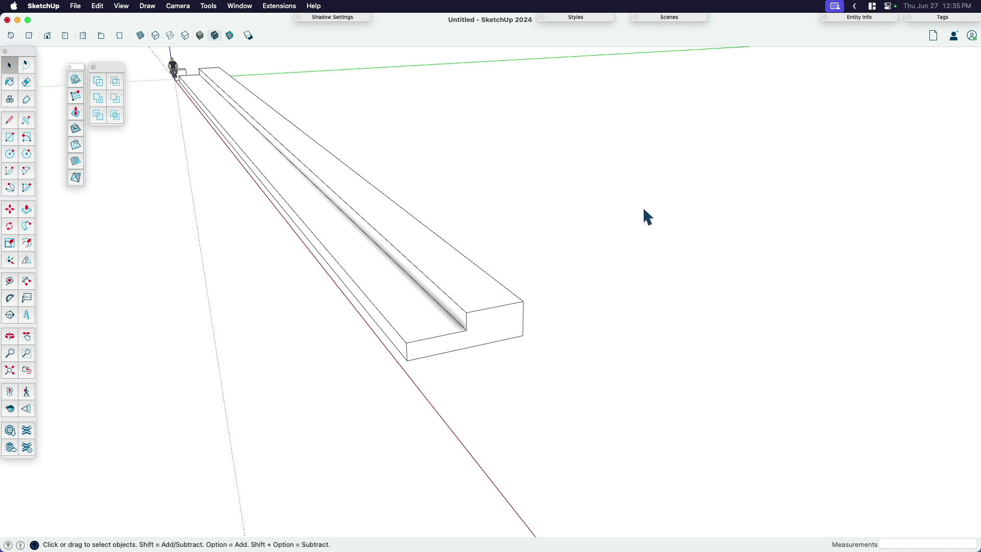
pyautogui.keyDown('shift'); pyautogui.moveTo(380, 368); pyautogui.dragTo(470, 428, button='middle'); pyautogui.keyUp('shift')
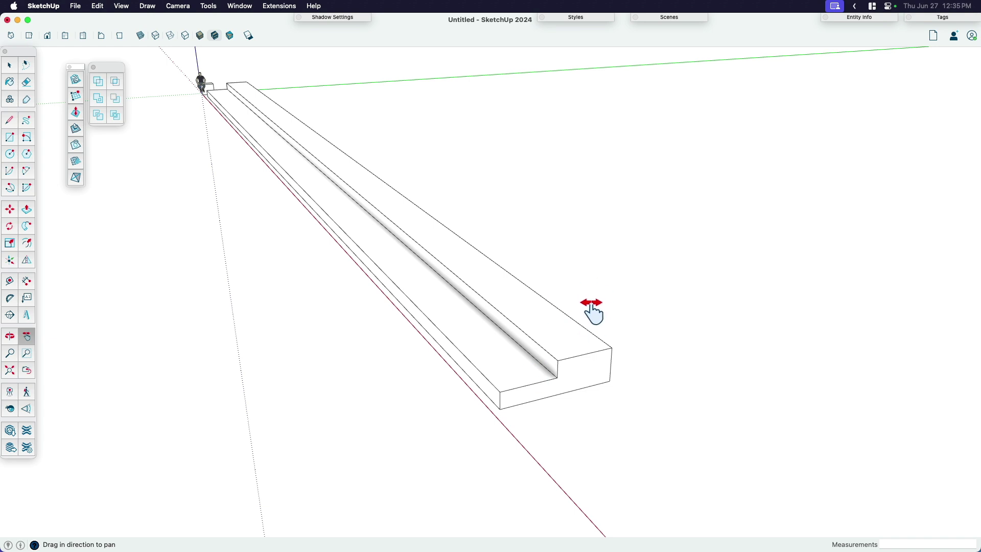
pyautogui.moveTo(442, 367); pyautogui.dragTo(553, 425, button='middle')
# Step: Move the step's inner edge 6 to slope the riser between the two levels
pyautogui.press('space')
pyautogui.scroll(-2, 868, 429)
pyautogui.scroll(4, 687, 429)
pyautogui.scroll(6, 589, 450)
pyautogui.moveTo(578, 456); pyautogui.dragTo(485, 422, button='middle')
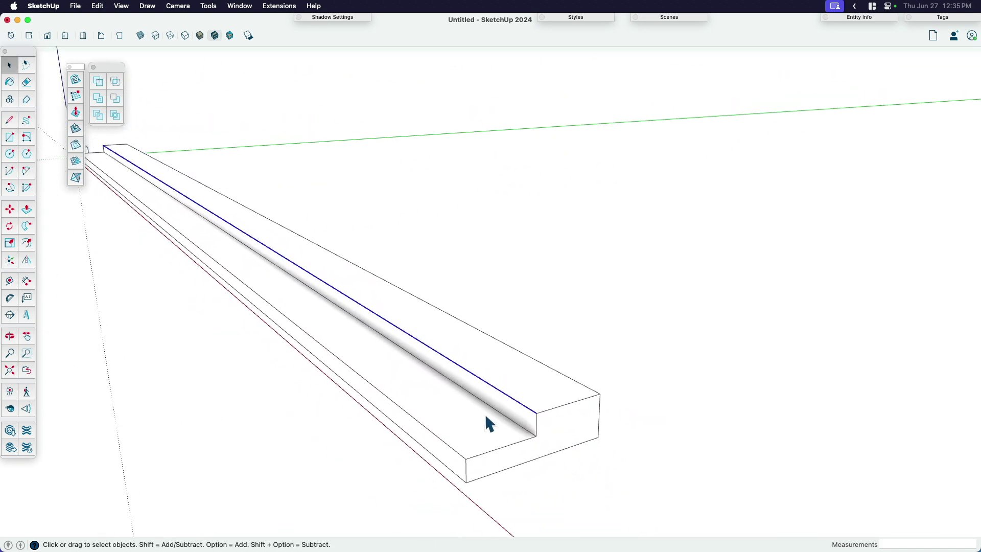
pyautogui.scroll(2, 496, 451)
pyautogui.press('m')
pyautogui.click(480, 451)
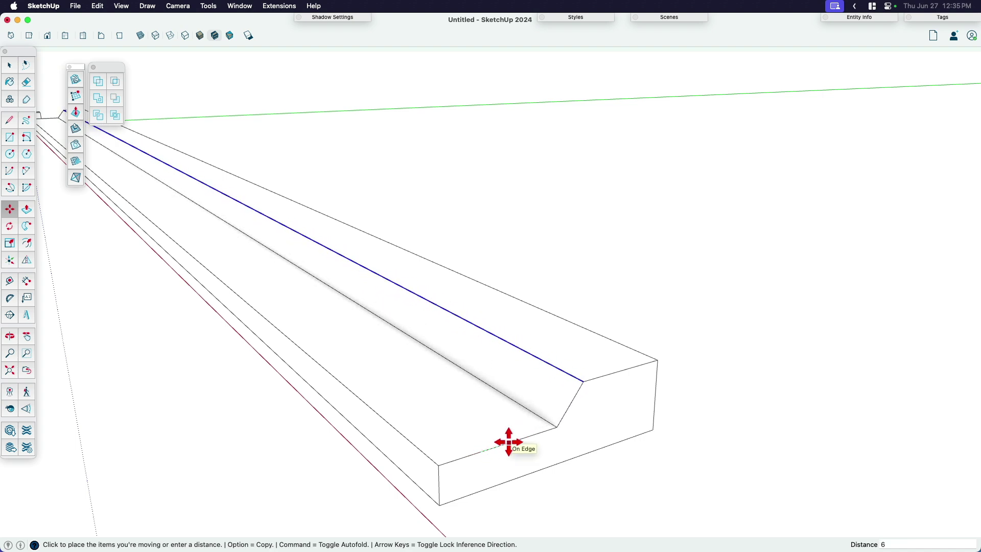
pyautogui.press('Return')
pyautogui.moveTo(508, 442); pyautogui.dragTo(666, 418, button='middle')
pyautogui.click(667, 419)
# Step: Copy the bench's end profile to the far end and divide it /7 into evenly spaced copies
pyautogui.scroll(-3, 703, 428)
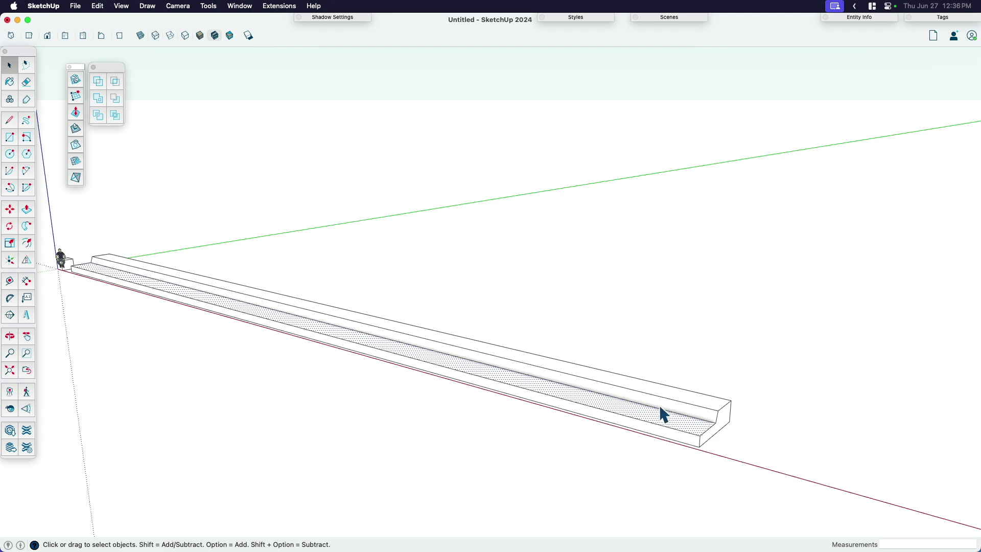
pyautogui.moveTo(659, 355); pyautogui.dragTo(812, 485)
pyautogui.press('m')
pyautogui.press('alt')
pyautogui.click(731, 401)
pyautogui.scroll(-2, 867, 429)
pyautogui.scroll(4, 265, 285)
pyautogui.click(271, 291)
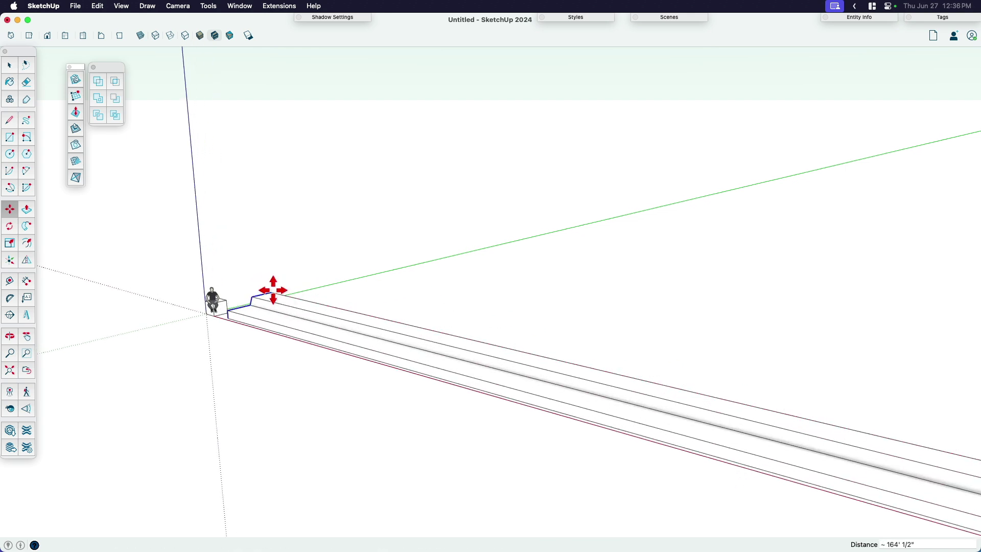
pyautogui.press('Return')
# Step: Check each of the seven bench sections from the side, then switch to the reference photo
pyautogui.scroll(-1, 321, 284)
pyautogui.moveTo(322, 284); pyautogui.dragTo(523, 322, button='middle')
pyautogui.click(813, 331)
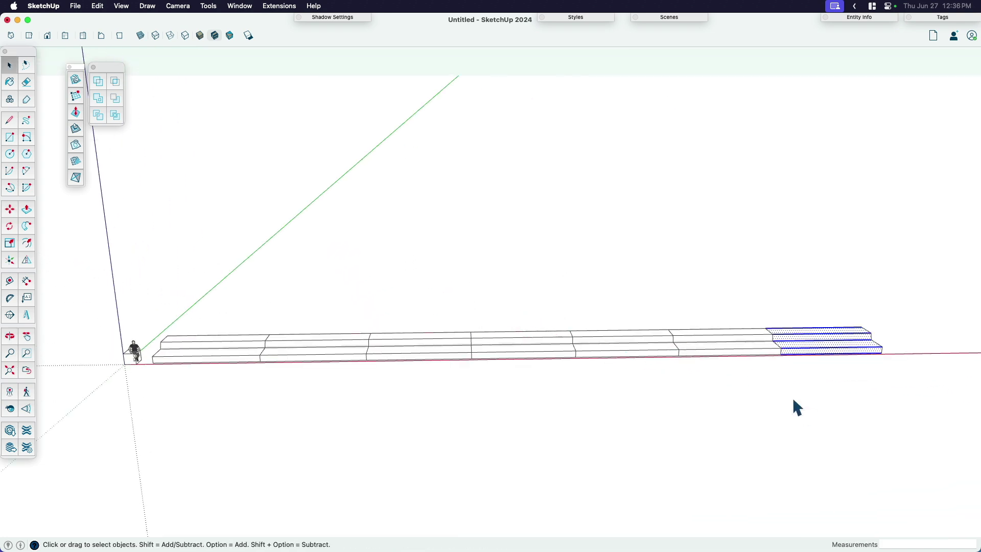
pyautogui.moveTo(726, 327); pyautogui.dragTo(720, 368)
pyautogui.moveTo(630, 318); pyautogui.dragTo(613, 375)
pyautogui.moveTo(531, 314); pyautogui.dragTo(520, 371)
pyautogui.moveTo(414, 312); pyautogui.dragTo(407, 370)
pyautogui.moveTo(317, 315); pyautogui.dragTo(307, 370)
pyautogui.moveTo(229, 316); pyautogui.dragTo(221, 356)
pyautogui.scroll(10, 800, 362)
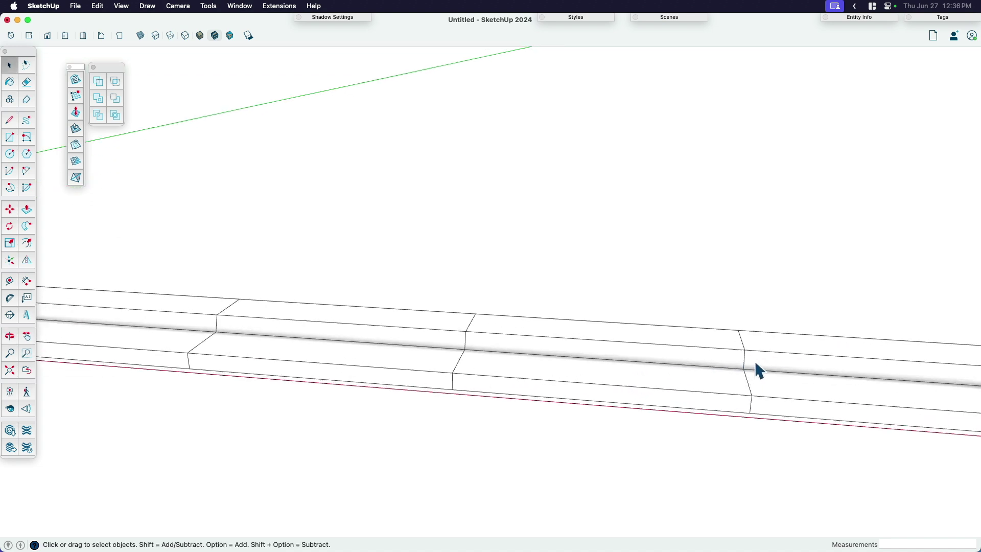
pyautogui.press('h')
pyautogui.moveTo(817, 363); pyautogui.dragTo(572, 339)
pyautogui.press('space')
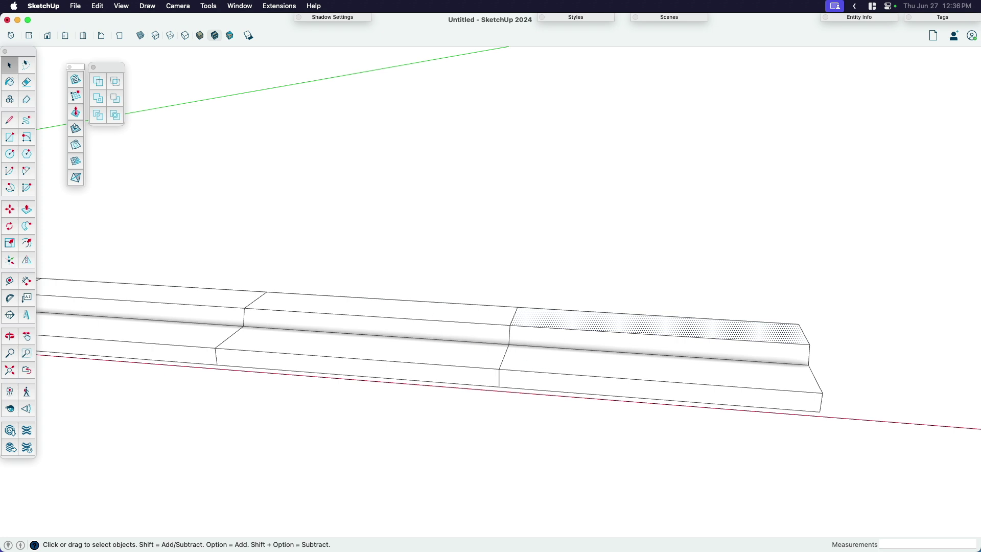
pyautogui.press('super+Tab')
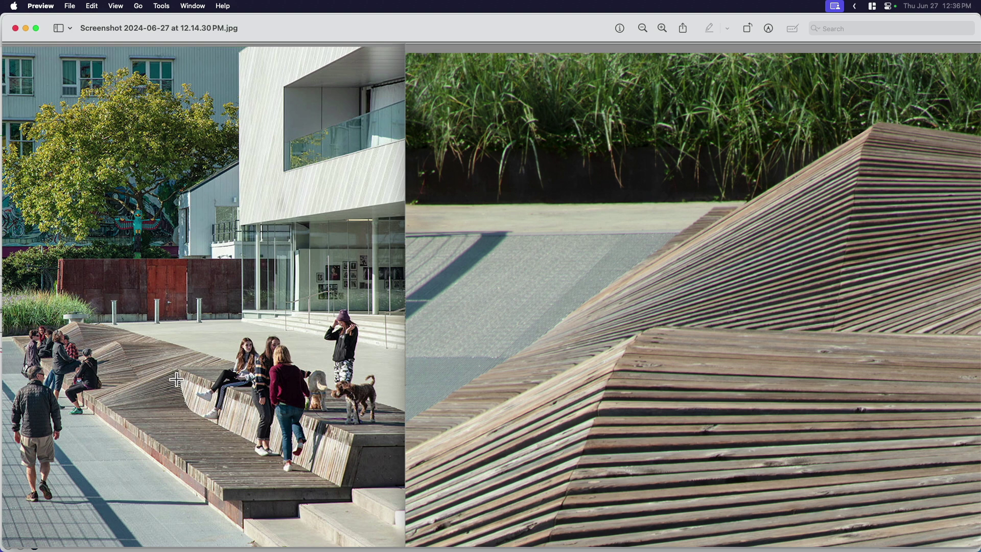
# Step: Look over the screenshot of the slatted wooden benches, then return to the SketchUp model
pyautogui.moveTo(68, 325); pyautogui.dragTo(49, 334)
pyautogui.press('super+Tab')
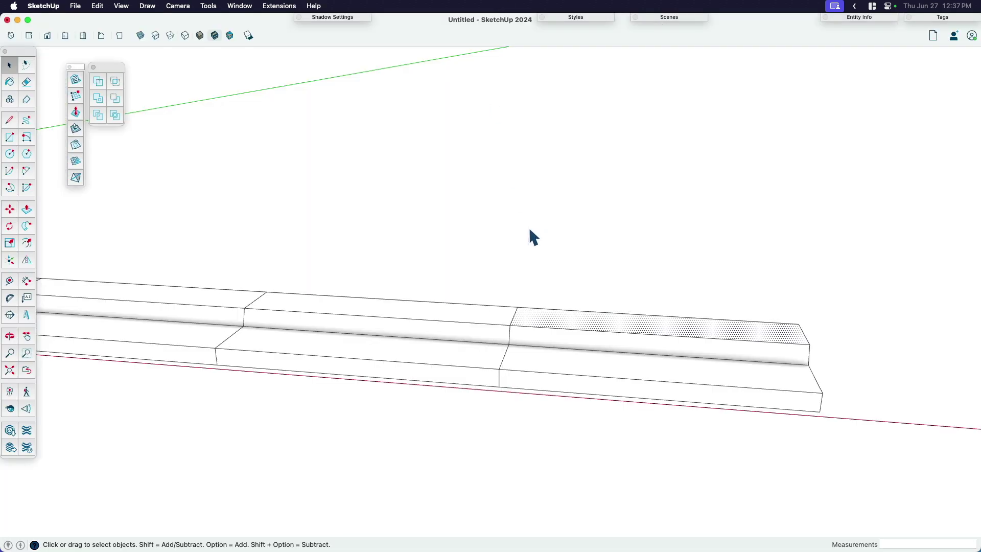
# Step: Draw a 2 Point Arc between two section joints along the upper step edge
pyautogui.keyDown('shift'); pyautogui.moveTo(517, 373); pyautogui.dragTo(621, 352, button='middle'); pyautogui.keyUp('shift')
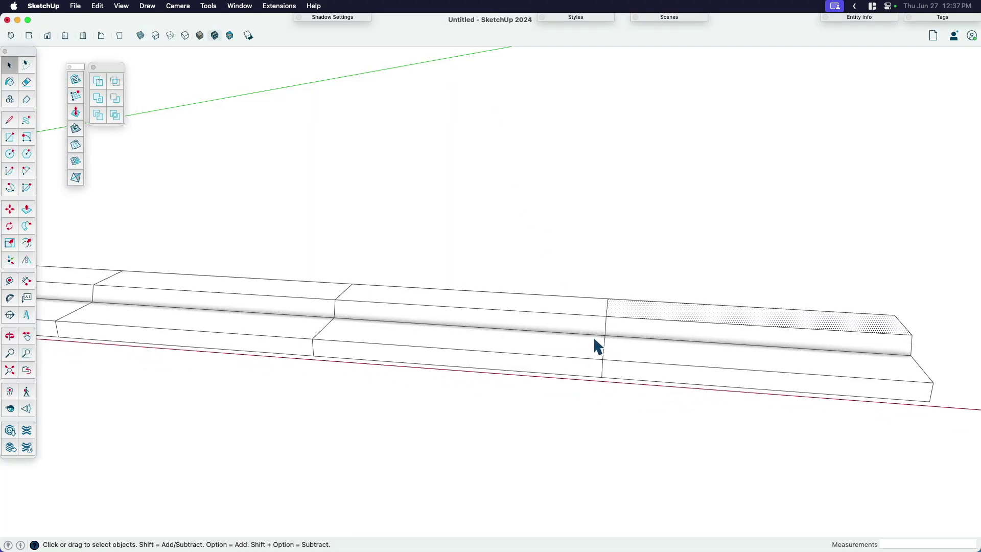
pyautogui.press('a')
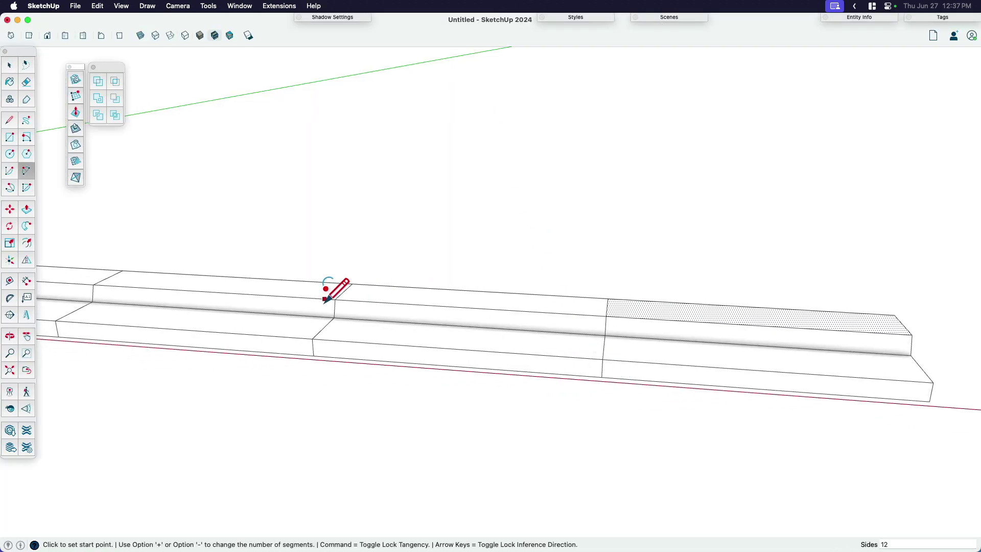
pyautogui.click(605, 335)
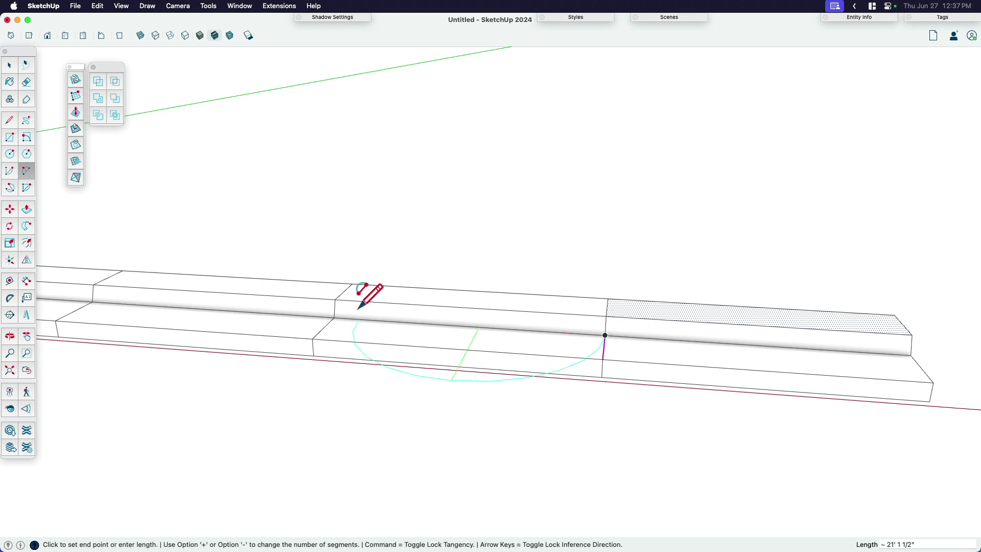
pyautogui.scroll(3, 353, 306)
pyautogui.click(333, 296)
pyautogui.scroll(2, 557, 329)
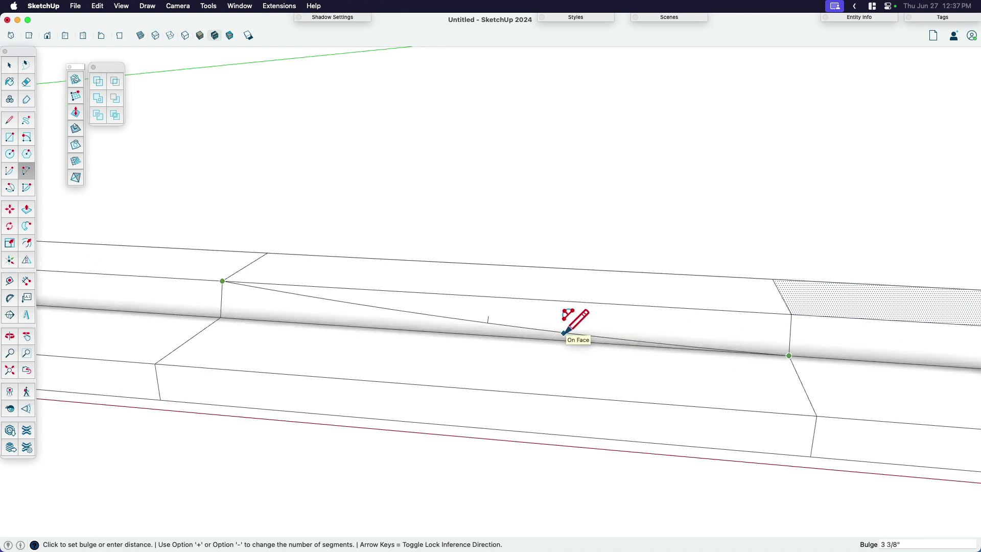
pyautogui.click(564, 333)
pyautogui.scroll(-2, 566, 333)
pyautogui.moveTo(564, 340); pyautogui.dragTo(559, 371, button='middle')
pyautogui.press('space')
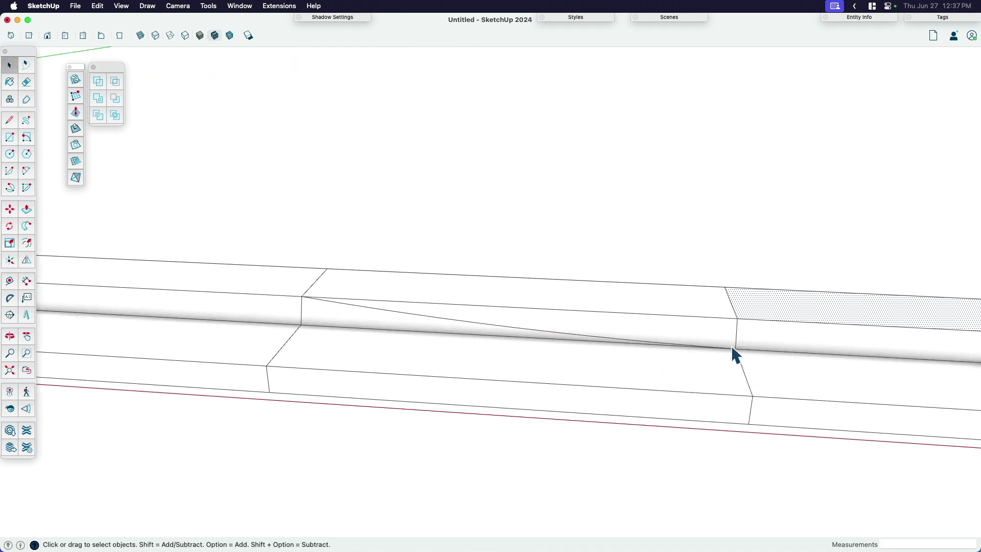
# Step: Start another arc from the section edge's endpoint, then cancel it
pyautogui.scroll(-2, 736, 343)
pyautogui.scroll(-4, 795, 344)
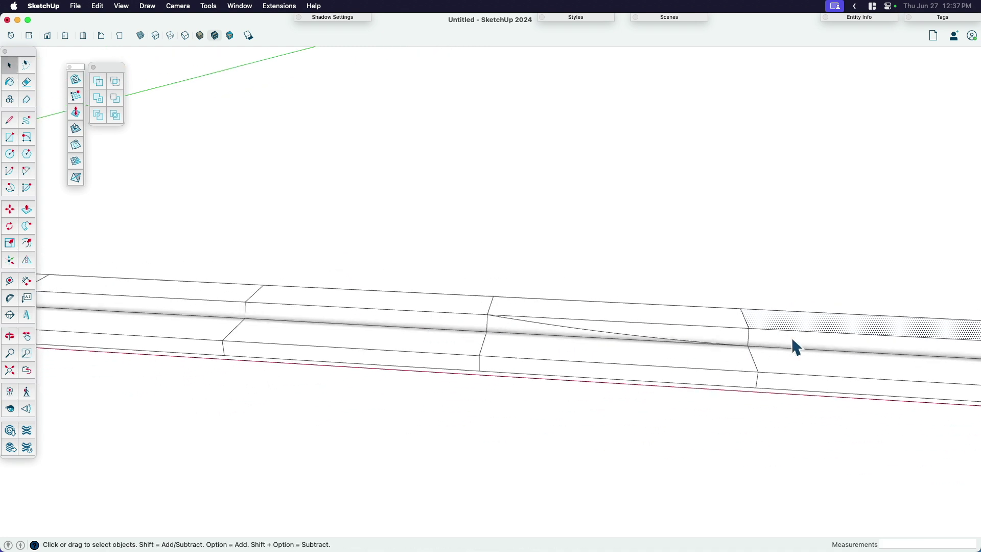
pyautogui.scroll(3, 621, 329)
pyautogui.press('a')
pyautogui.click(626, 320)
pyautogui.scroll(2, 412, 321)
pyautogui.click(410, 321)
pyautogui.scroll(3, 568, 326)
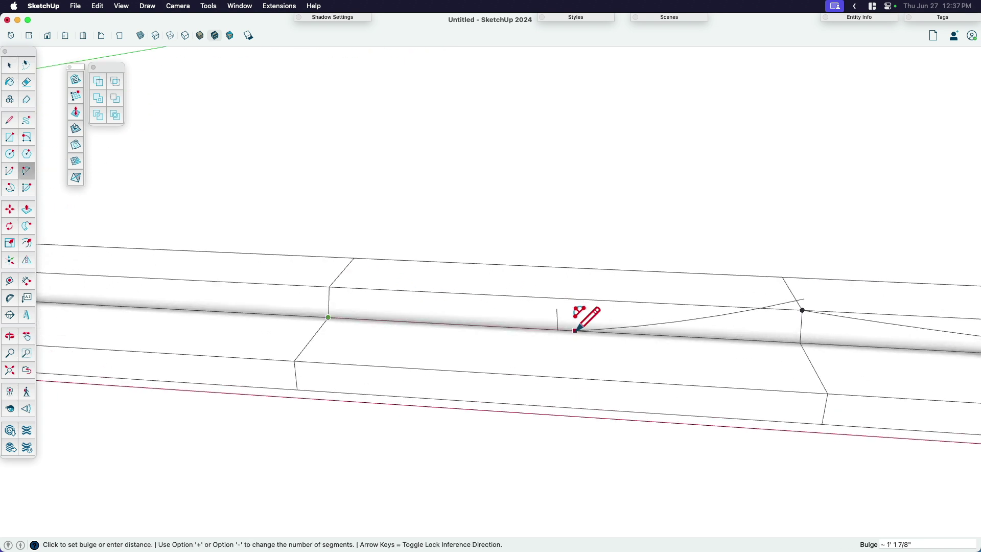
pyautogui.press('Escape')
# Step: Draw an arc spanning the left and right section joints and select the new curve
pyautogui.click(328, 315)
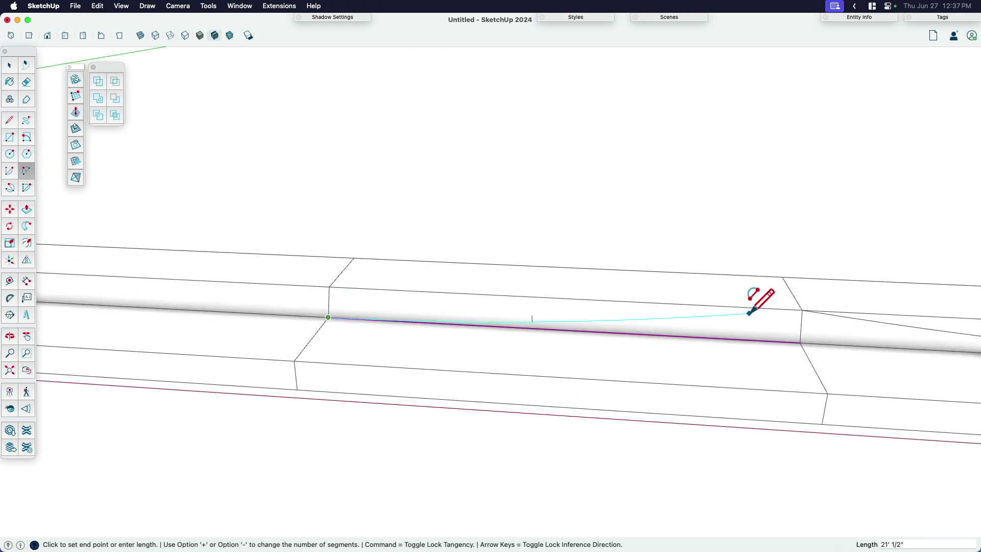
pyautogui.click(802, 309)
pyautogui.scroll(2, 513, 323)
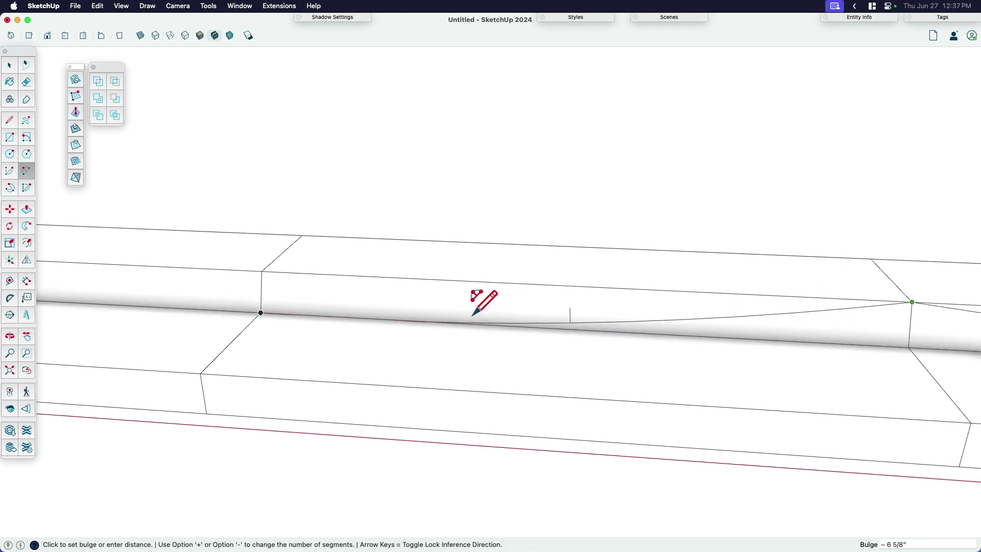
pyautogui.click(435, 294)
pyautogui.press('space')
pyautogui.scroll(-2, 682, 321)
pyautogui.click(681, 314)
pyautogui.scroll(-3, 627, 302)
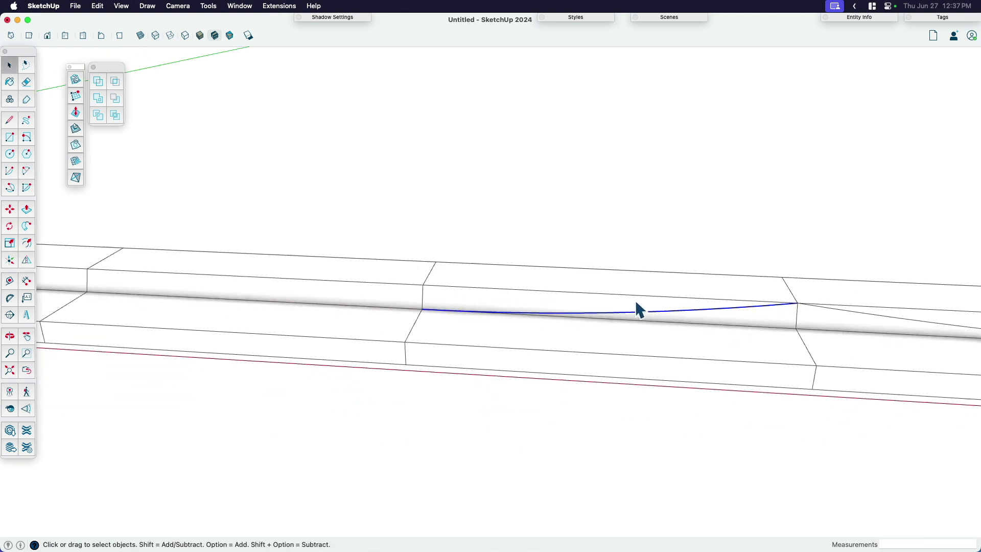
pyautogui.click(801, 303)
pyautogui.click(638, 303)
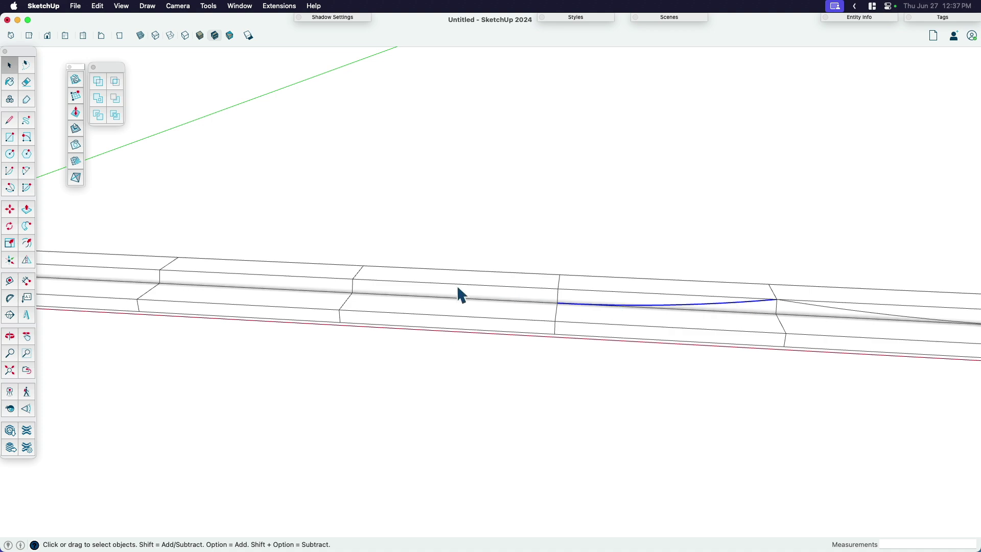
pyautogui.scroll(5, 364, 279)
# Step: Draw a short vertical line up from the section joint on the upper step's edge
pyautogui.press('l')
pyautogui.scroll(-4, 709, 315)
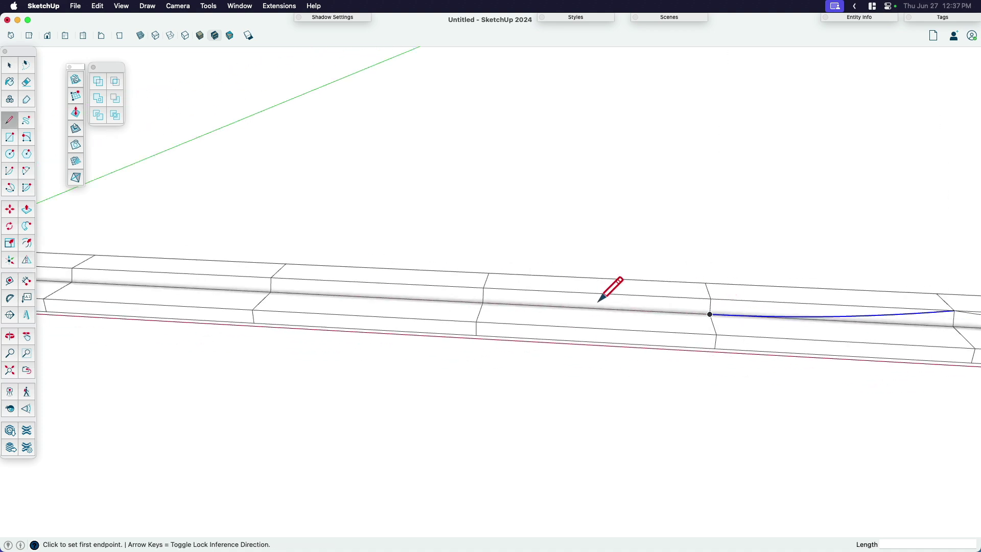
pyautogui.click(483, 299)
pyautogui.moveTo(483, 291); pyautogui.dragTo(468, 348, button='middle')
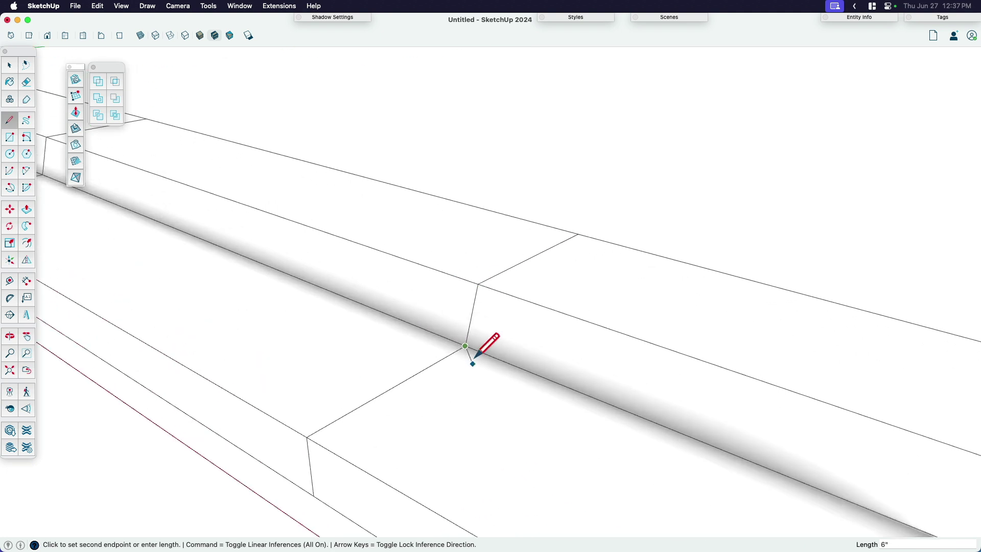
pyautogui.click(484, 259)
pyautogui.press('super+z')
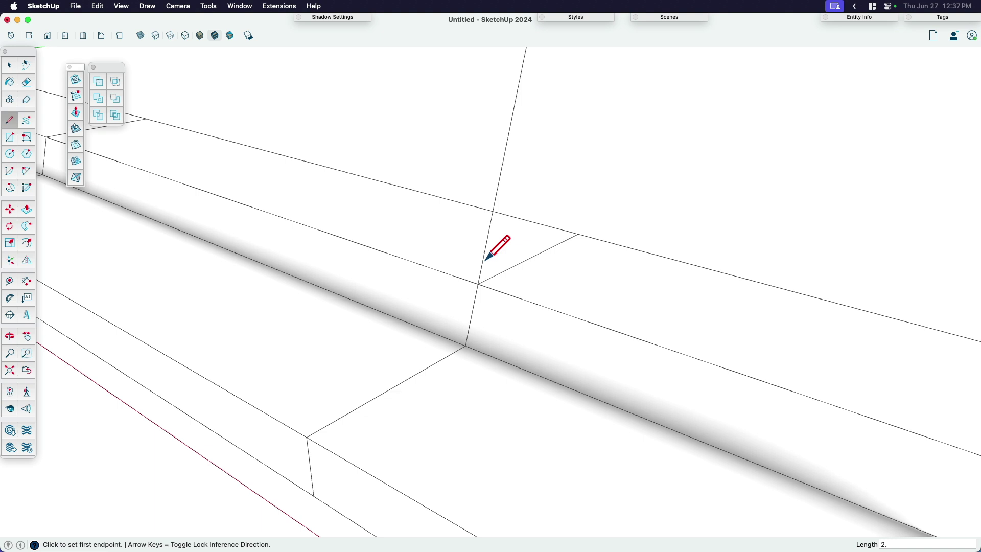
pyautogui.press('space')
# Step: Select the new vertical edge and check its height with the Tape Measure
pyautogui.click(486, 258)
pyautogui.click(484, 255)
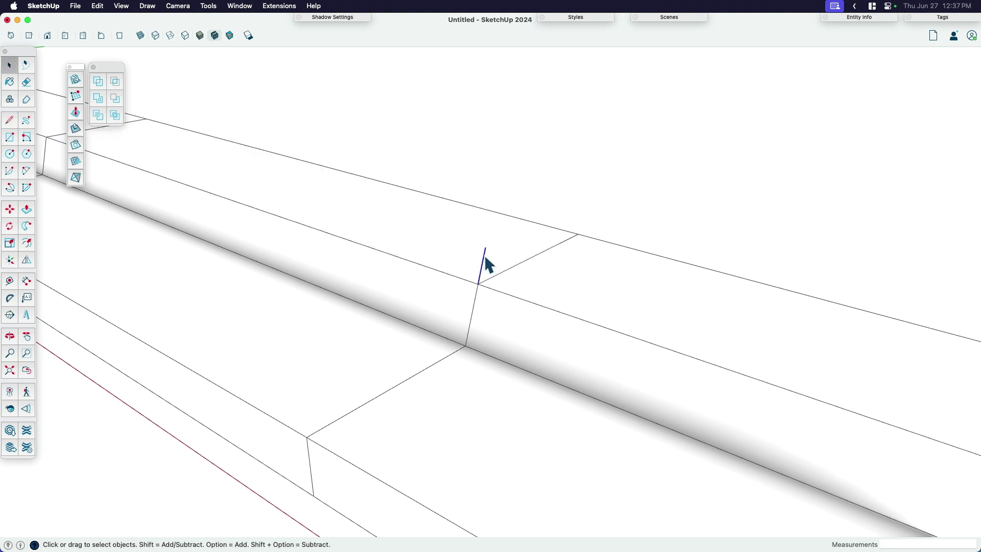
pyautogui.press('t')
pyautogui.click(485, 248)
pyautogui.press('space')
# Step: Start another line on the upper step, cancel it, and orbit to a side view of the bench
pyautogui.press('l')
pyautogui.click(479, 283)
pyautogui.scroll(-5, 485, 248)
pyautogui.moveTo(498, 278)
pyautogui.mouseDown(button='middle')
pyautogui.moveTo(425, 217)
pyautogui.moveTo(521, 265)
pyautogui.moveTo(453, 252)
pyautogui.moveTo(389, 210)
pyautogui.mouseUp(button='middle')
pyautogui.press('l')
pyautogui.click(399, 218)
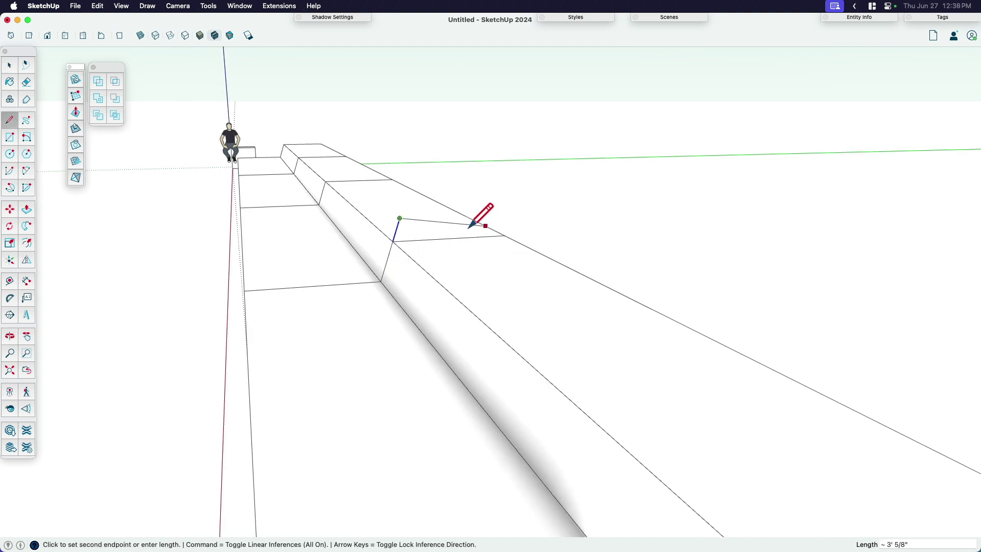
pyautogui.press('space')
pyautogui.moveTo(383, 239); pyautogui.dragTo(721, 304, button='middle')
pyautogui.scroll(-1, 720, 304)
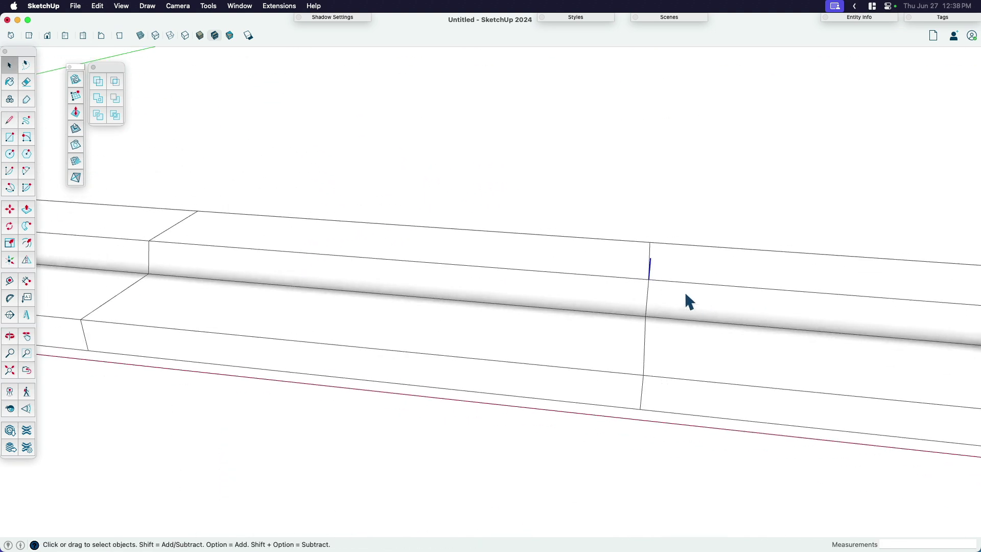
# Step: Try a Move-copy of the vertical edge, then cancel it
pyautogui.press('m')
pyautogui.press('alt')
pyautogui.click(646, 310)
pyautogui.scroll(-6, 715, 316)
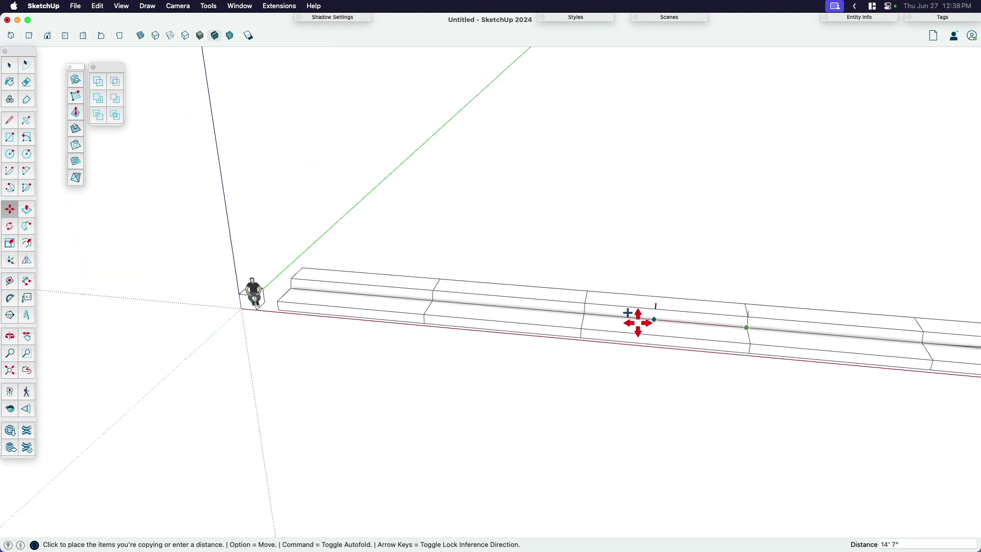
pyautogui.scroll(3, 587, 314)
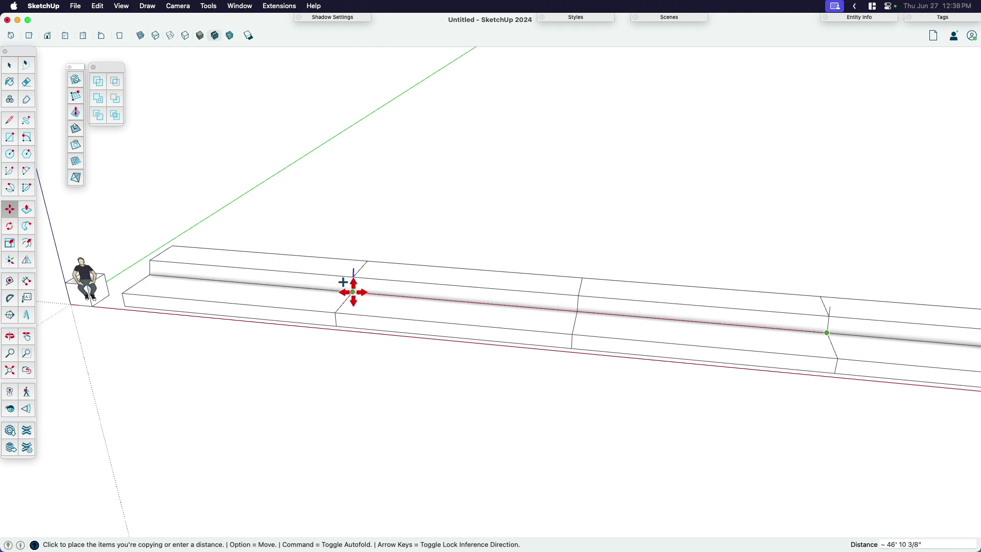
pyautogui.press('space')
pyautogui.scroll(3, 279, 294)
# Step: Start a 2 Point Arc from the ledge corner at the joint to a point along the step edge
pyautogui.press('a')
pyautogui.click(92, 268)
pyautogui.click(393, 277)
pyautogui.scroll(3, 240, 268)
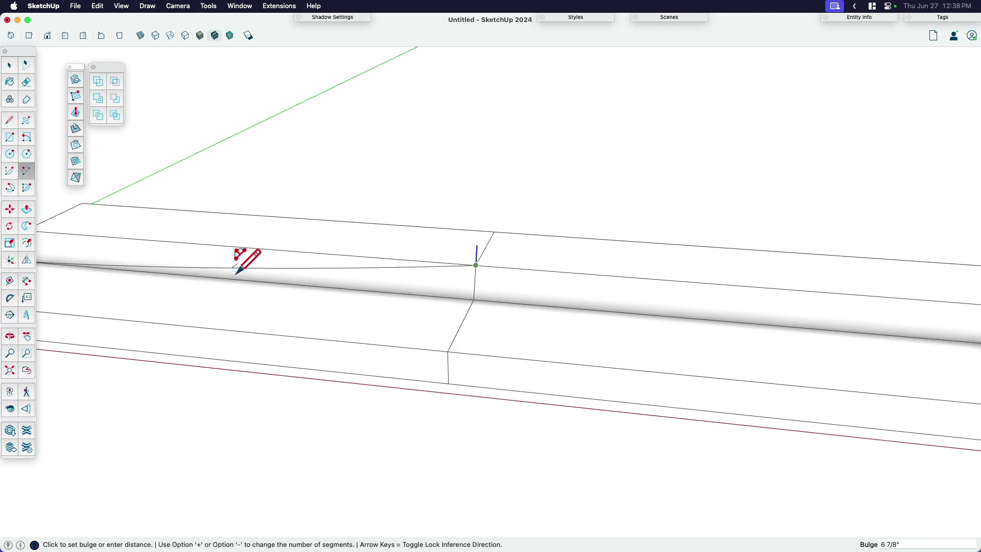
# Step: Bulge the first arc, add a connected second arc, then select and copy the face between them
pyautogui.click(236, 270)
pyautogui.scroll(-3, 516, 286)
pyautogui.click(491, 274)
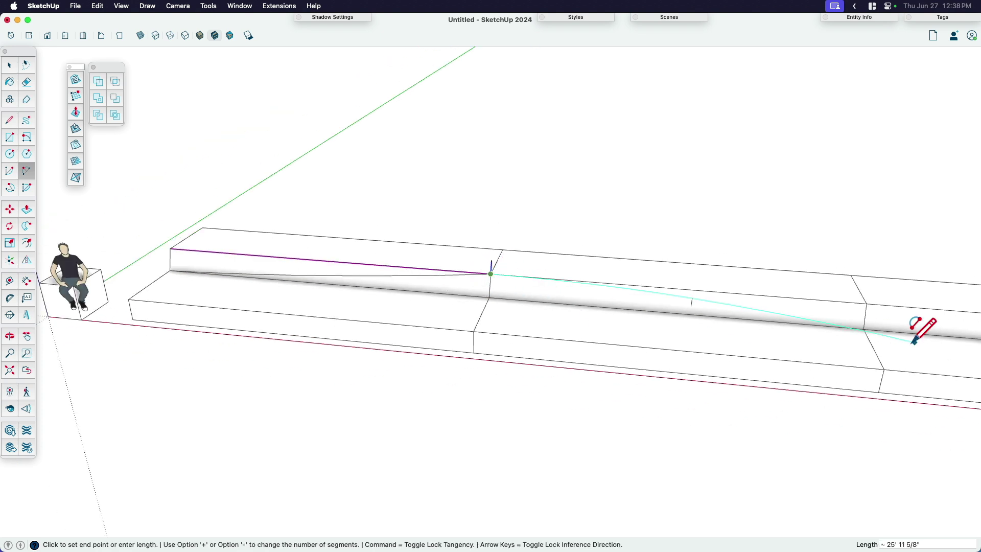
pyautogui.click(863, 328)
pyautogui.scroll(3, 564, 285)
pyautogui.scroll(-1, 582, 281)
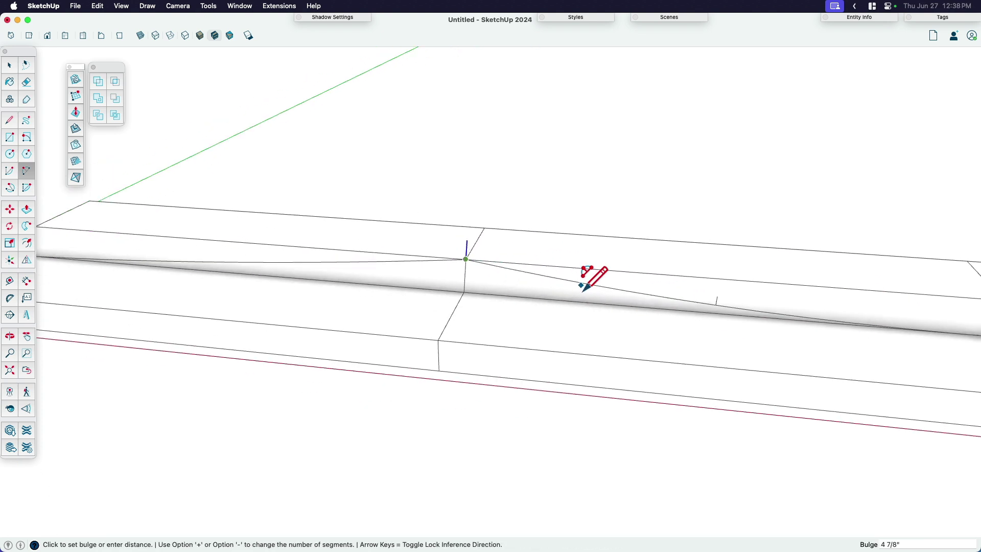
pyautogui.click(606, 288)
pyautogui.press('space')
pyautogui.click(450, 261)
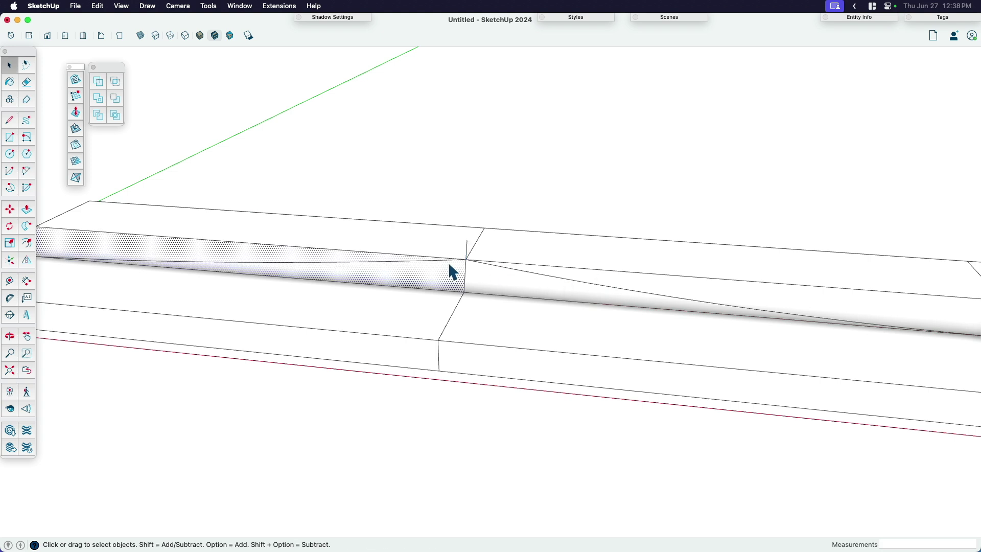
pyautogui.scroll(-3, 562, 301)
pyautogui.press('super+c')
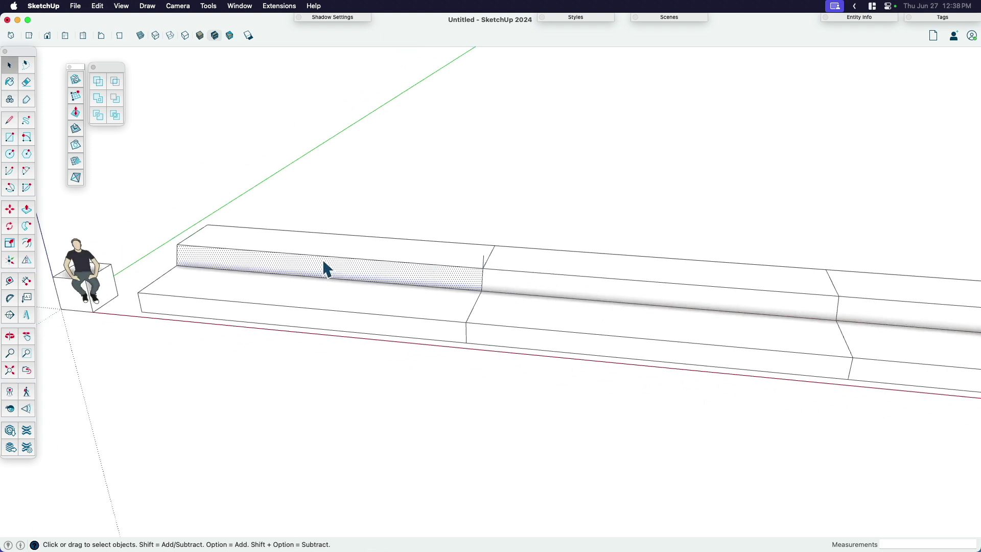
# Step: Draw a two-arc S-curve from the face's left end to the ledge's far corner
pyautogui.press('a')
pyautogui.click(177, 265)
pyautogui.click(483, 255)
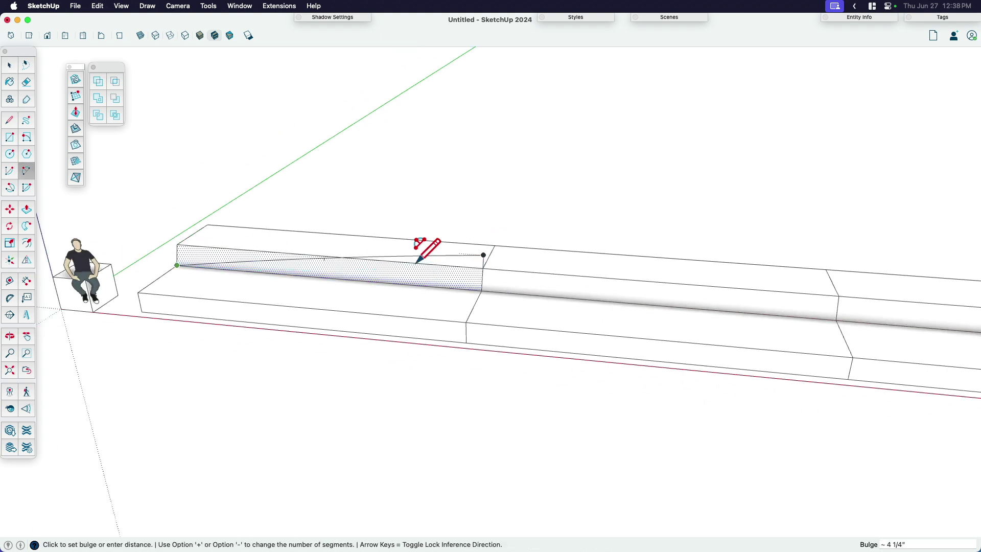
pyautogui.scroll(2, 316, 258)
pyautogui.click(318, 258)
pyautogui.click(546, 240)
pyautogui.scroll(-3, 607, 241)
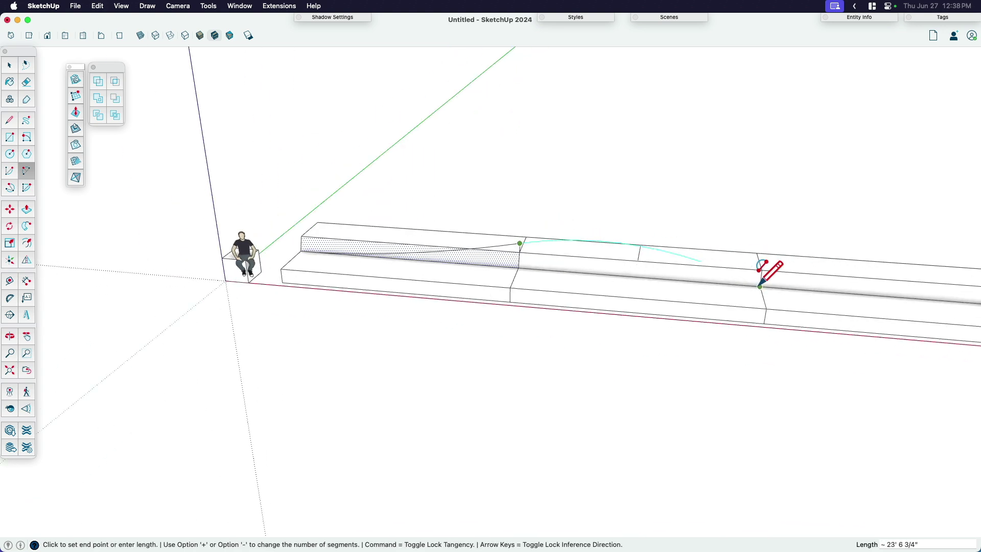
pyautogui.click(759, 286)
pyautogui.scroll(2, 561, 260)
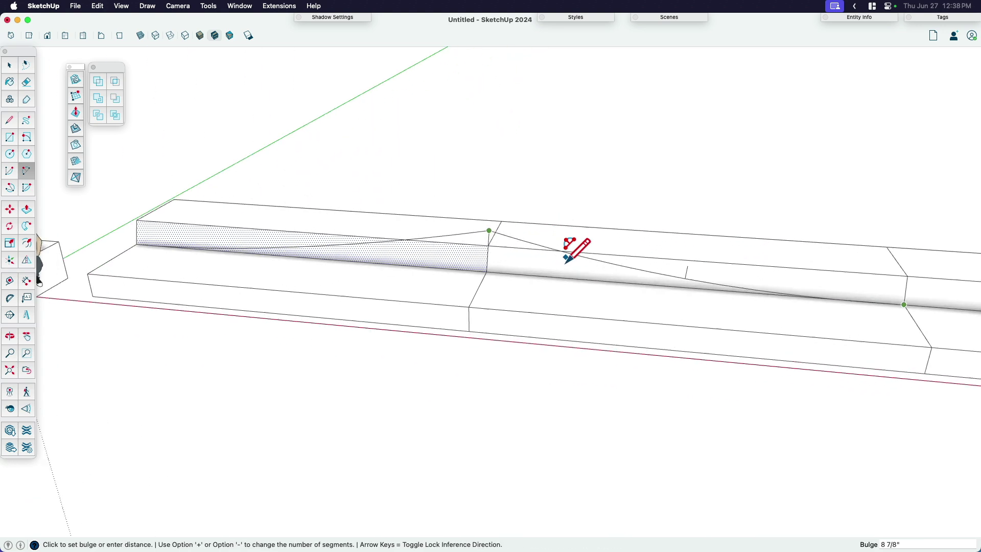
pyautogui.click(626, 252)
# Step: Erase the edges and faces at the section junction to open the trough
pyautogui.scroll(2, 505, 237)
pyautogui.press('e')
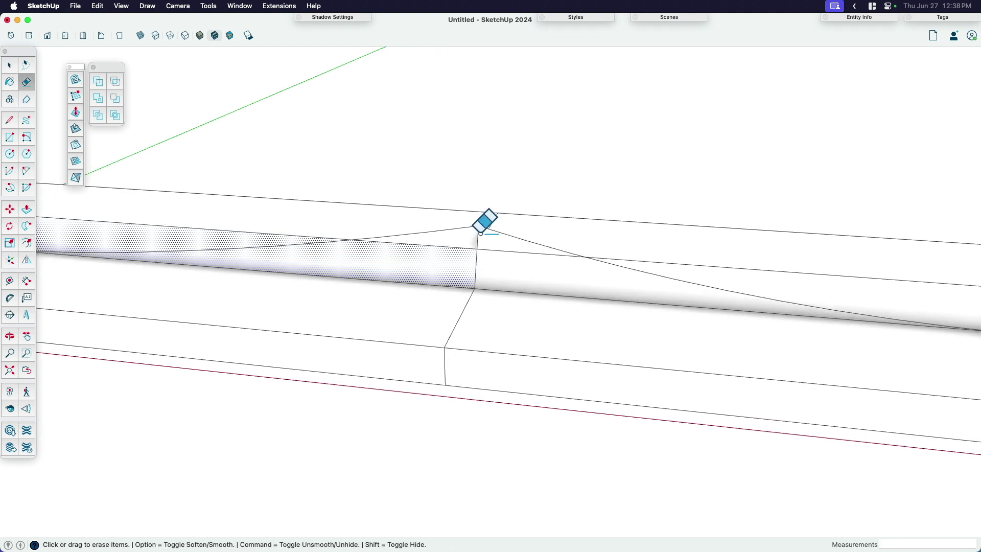
pyautogui.moveTo(482, 243); pyautogui.dragTo(490, 272, button='middle')
pyautogui.moveTo(482, 251); pyautogui.dragTo(475, 259)
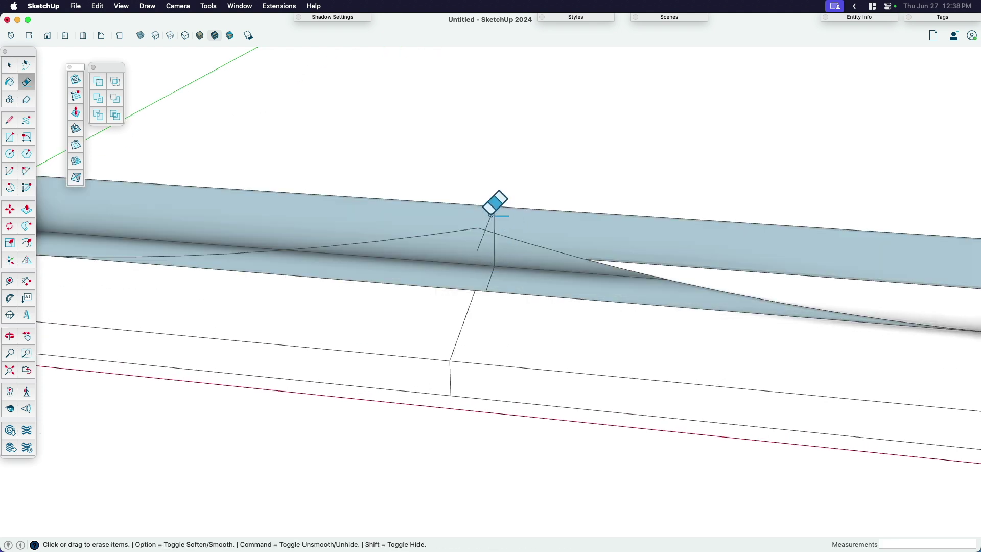
pyautogui.scroll(-3, 492, 240)
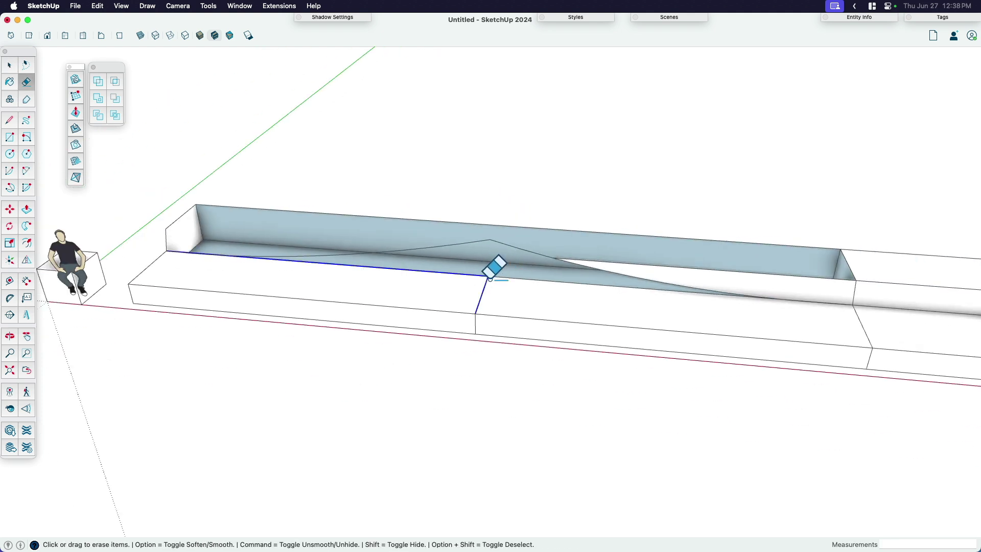
pyautogui.click(488, 275)
pyautogui.scroll(-2, 328, 234)
pyautogui.scroll(2, 240, 223)
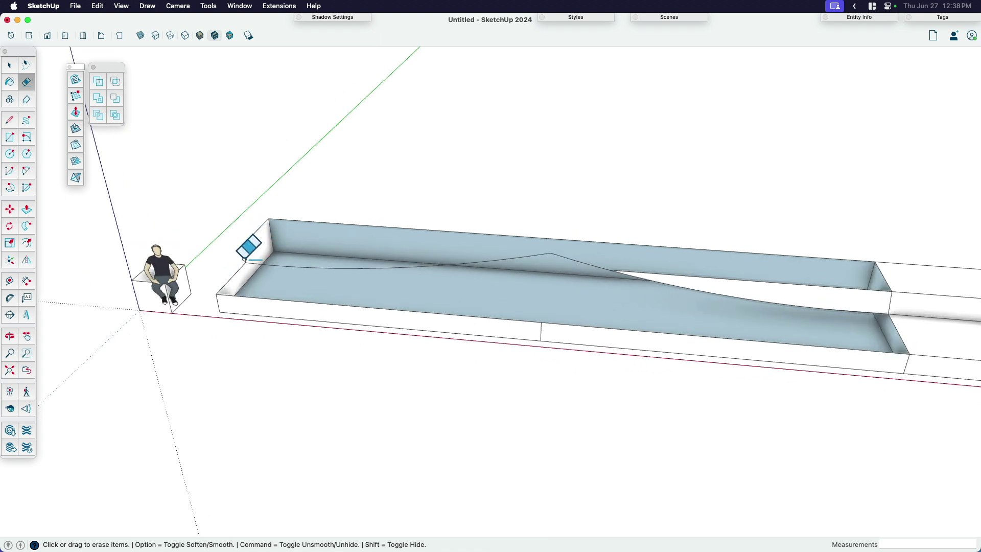
pyautogui.scroll(2, 244, 259)
# Step: Draw a diagonal edge across the trough to its outer edge
pyautogui.press('l')
pyautogui.click(246, 264)
pyautogui.click(276, 206)
pyautogui.press('e')
pyautogui.click(250, 233)
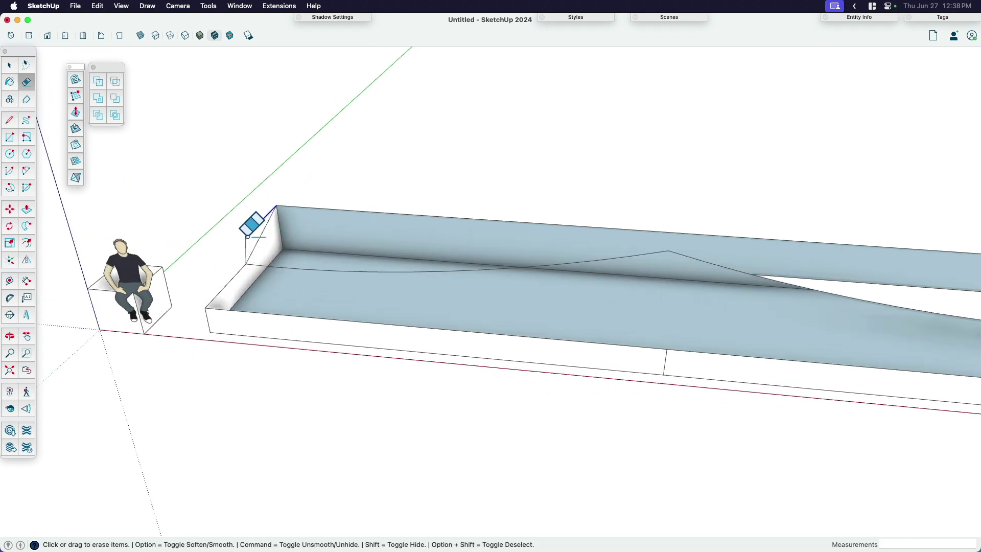
pyautogui.scroll(-2, 249, 233)
pyautogui.press('space')
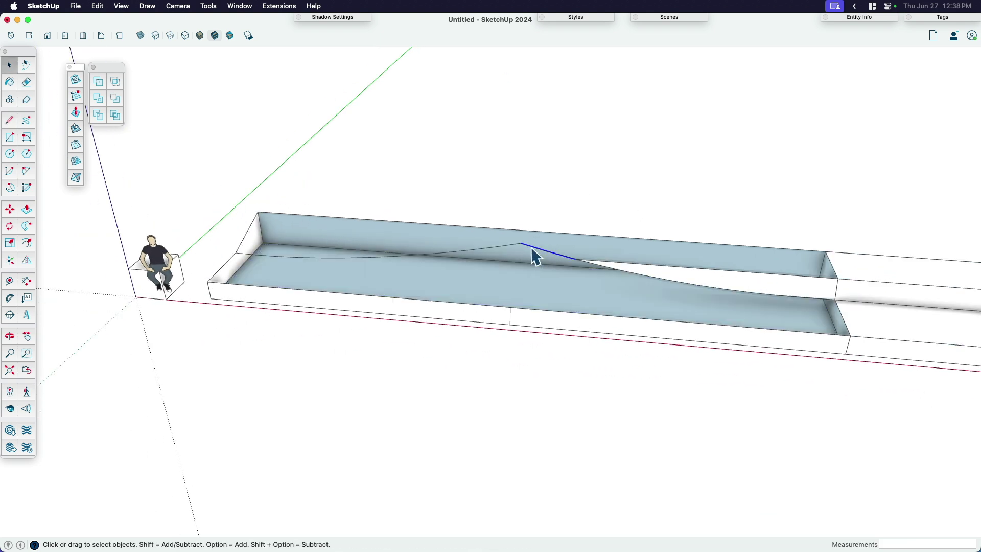
# Step: Erase the trough's inner edge along with its white face
pyautogui.press('e')
pyautogui.moveTo(515, 304)
pyautogui.mouseDown(button='middle')
pyautogui.moveTo(628, 298)
pyautogui.moveTo(603, 280)
pyautogui.mouseUp(button='middle')
pyautogui.click(606, 277)
pyautogui.scroll(-3, 608, 279)
pyautogui.scroll(5, 695, 317)
pyautogui.scroll(-3, 416, 241)
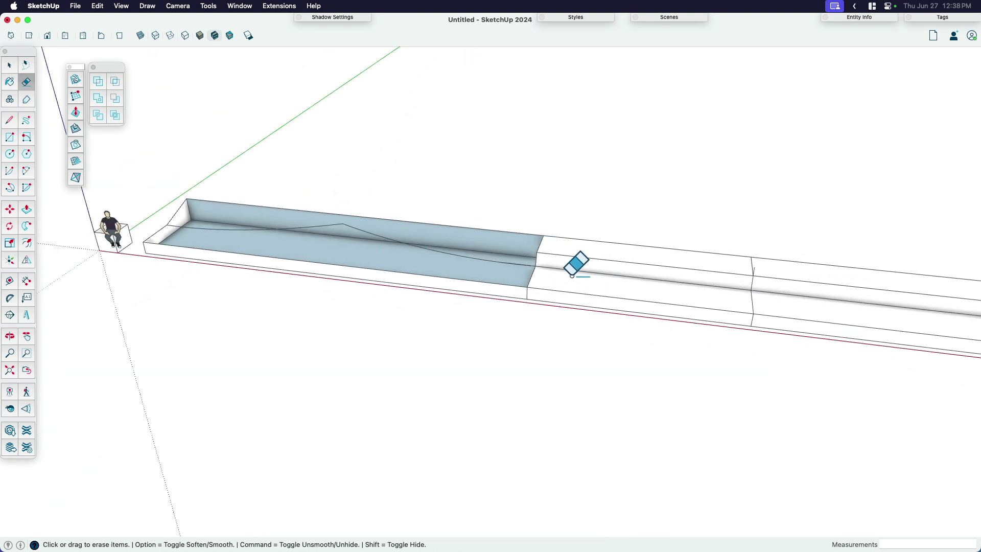
pyautogui.press('space')
pyautogui.scroll(3, 567, 279)
# Step: Copy the curved edge from its endpoint to the next section corner
pyautogui.click(281, 216)
pyautogui.scroll(-3, 400, 298)
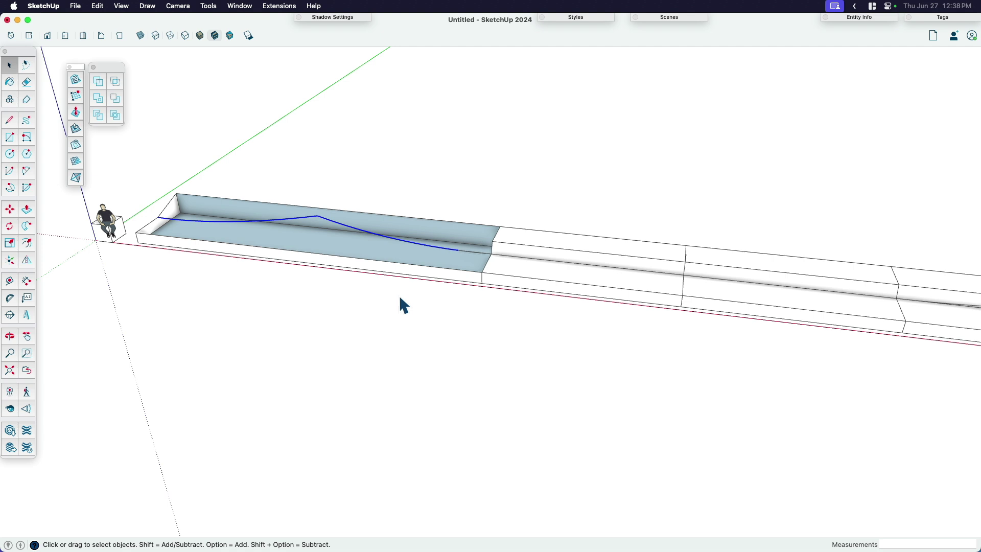
pyautogui.press('m')
pyautogui.press('alt')
pyautogui.click(157, 217)
pyautogui.click(495, 251)
# Step: Erase the diagonal divider and the stray edges along the strip
pyautogui.press('e')
pyautogui.scroll(4, 708, 263)
pyautogui.moveTo(717, 255); pyautogui.dragTo(610, 244, button='middle')
pyautogui.moveTo(658, 254)
pyautogui.mouseDown()
pyautogui.moveTo(682, 238)
pyautogui.moveTo(633, 293)
pyautogui.moveTo(615, 336)
pyautogui.mouseUp()
pyautogui.scroll(-3, 629, 268)
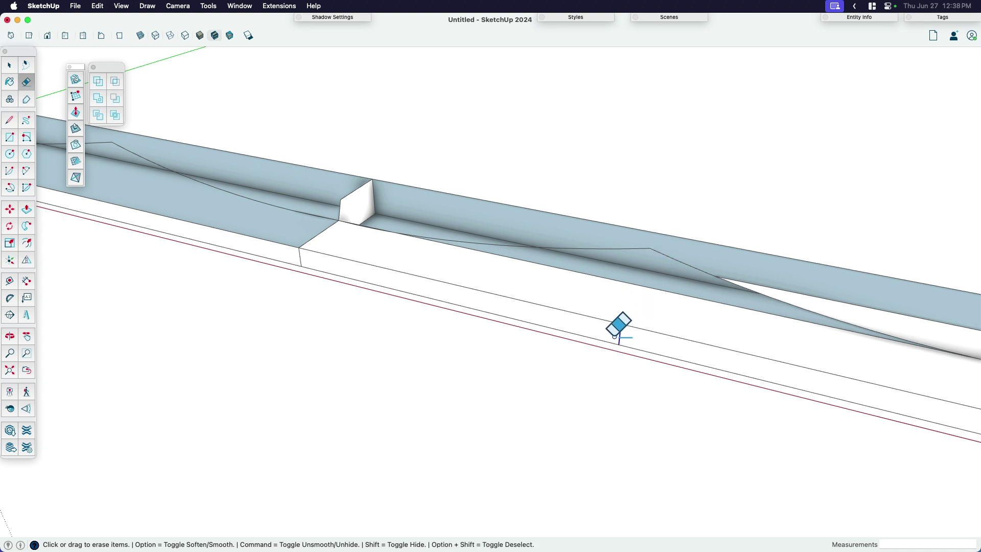
pyautogui.scroll(-5, 751, 278)
# Step: Erase the long edge beside the divider and the divider's upper, middle and lower edges
pyautogui.moveTo(762, 281); pyautogui.dragTo(814, 295, button='middle')
pyautogui.scroll(3, 814, 296)
pyautogui.moveTo(701, 284); pyautogui.dragTo(670, 269)
pyautogui.scroll(-3, 526, 238)
pyautogui.scroll(3, 631, 267)
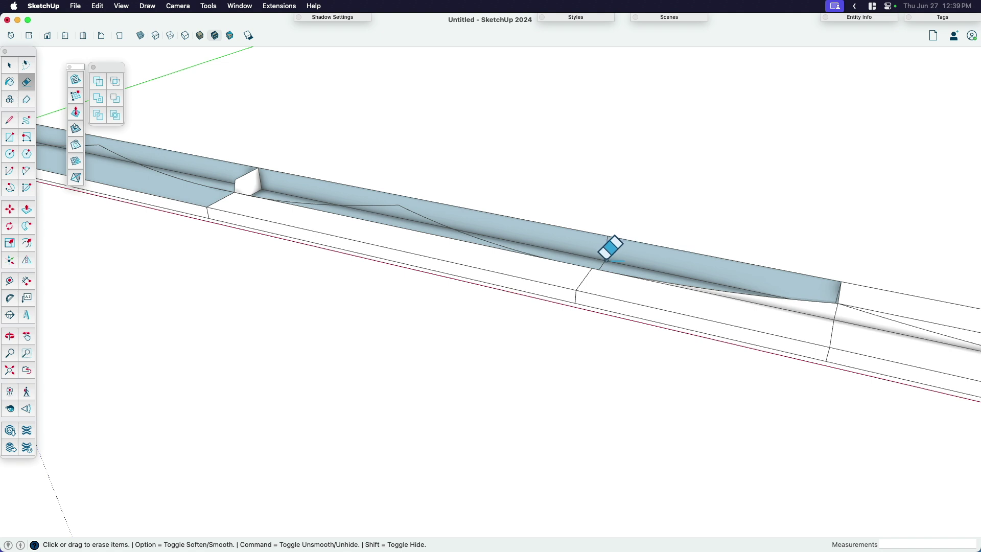
pyautogui.scroll(3, 606, 260)
pyautogui.moveTo(609, 245)
pyautogui.mouseDown()
pyautogui.moveTo(554, 314)
pyautogui.moveTo(559, 321)
pyautogui.mouseUp()
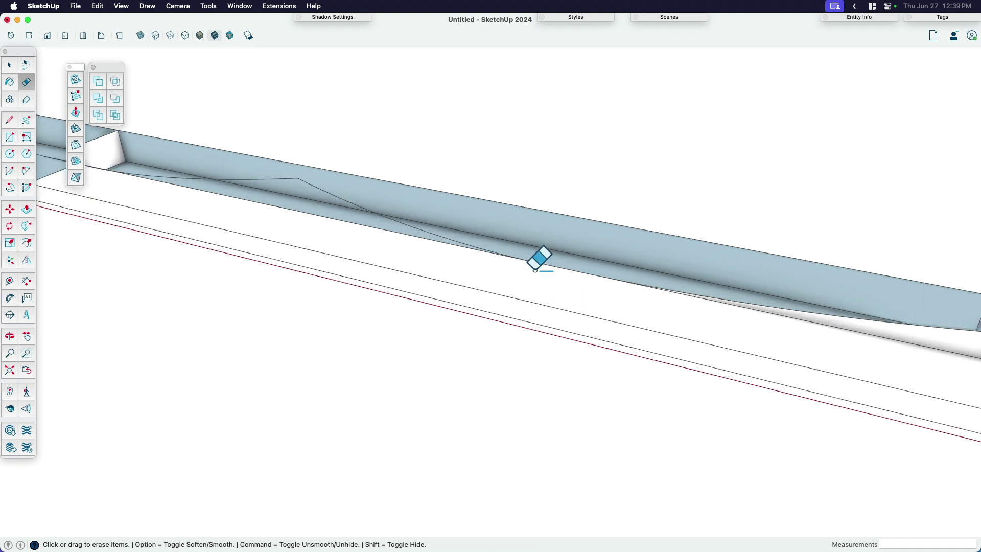
pyautogui.scroll(-4, 657, 273)
pyautogui.scroll(2, 777, 300)
pyautogui.scroll(-1, 516, 278)
pyautogui.scroll(-3, 516, 279)
pyautogui.scroll(3, 881, 348)
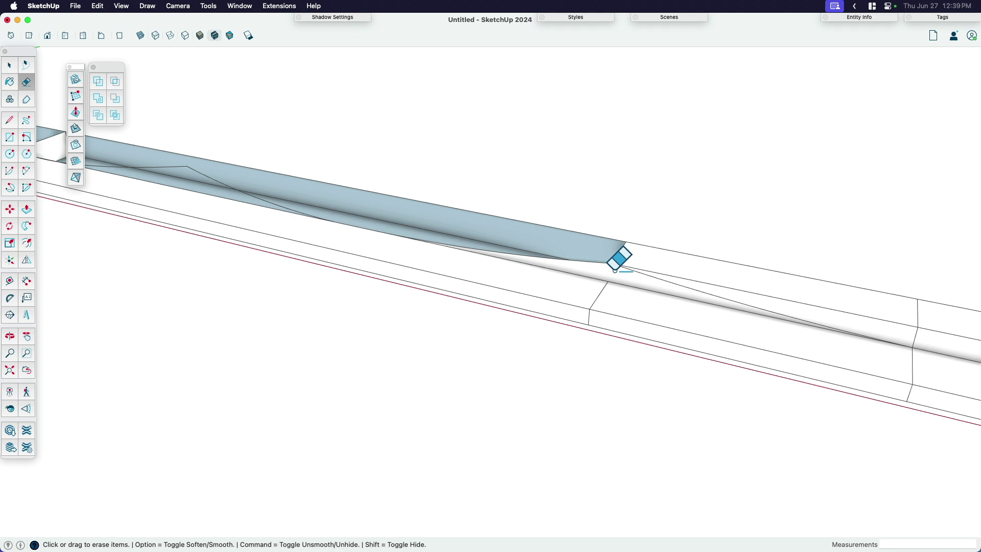
pyautogui.scroll(-2, 522, 259)
pyautogui.scroll(2, 784, 301)
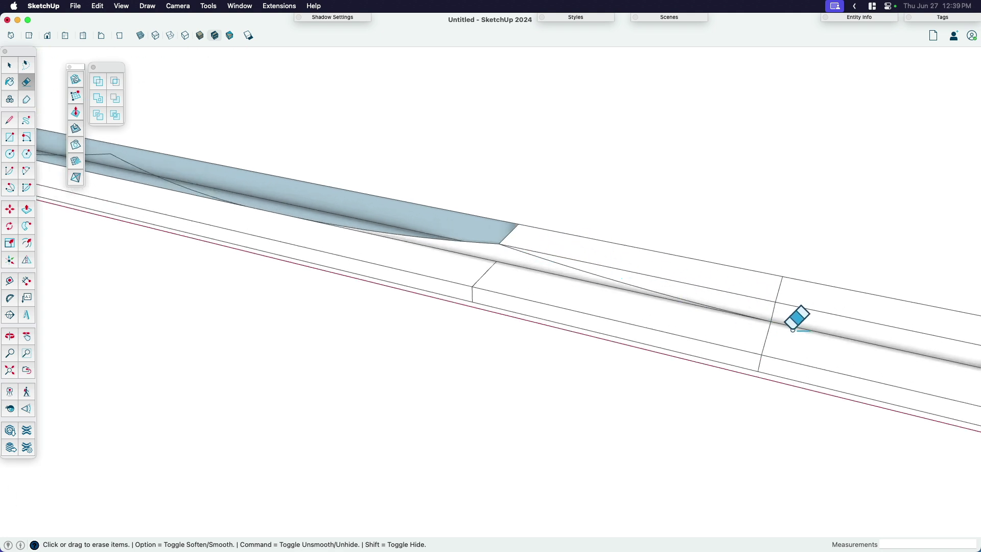
pyautogui.scroll(2, 469, 284)
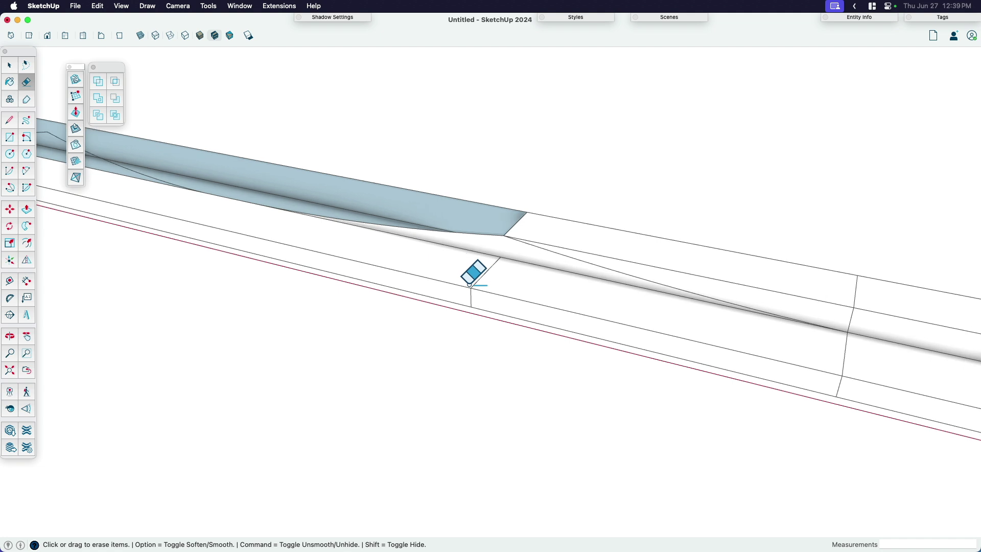
# Step: Select the long diagonal edge on the next section and erase the vertical seam edge
pyautogui.press('a')
pyautogui.press('space')
pyautogui.press('l')
pyautogui.press('space')
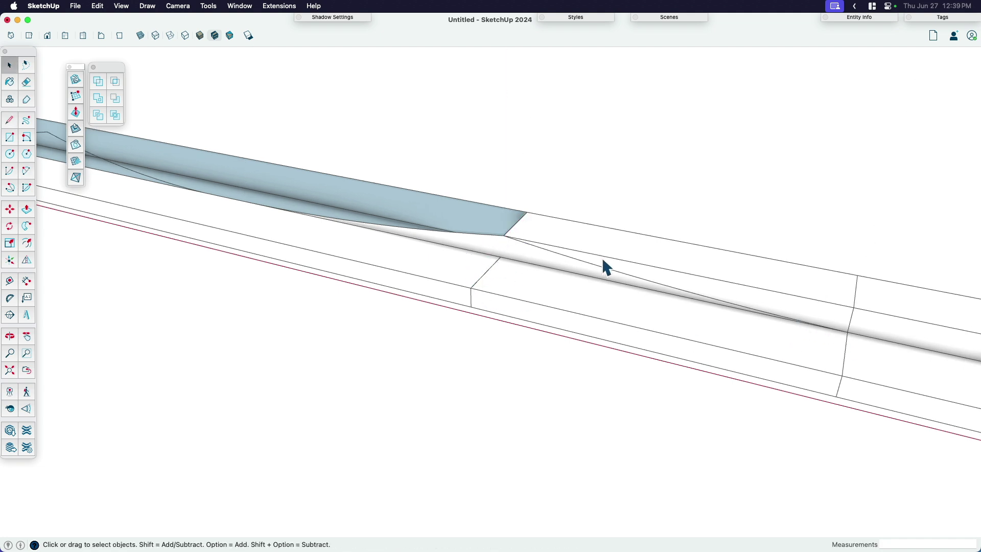
pyautogui.click(665, 283)
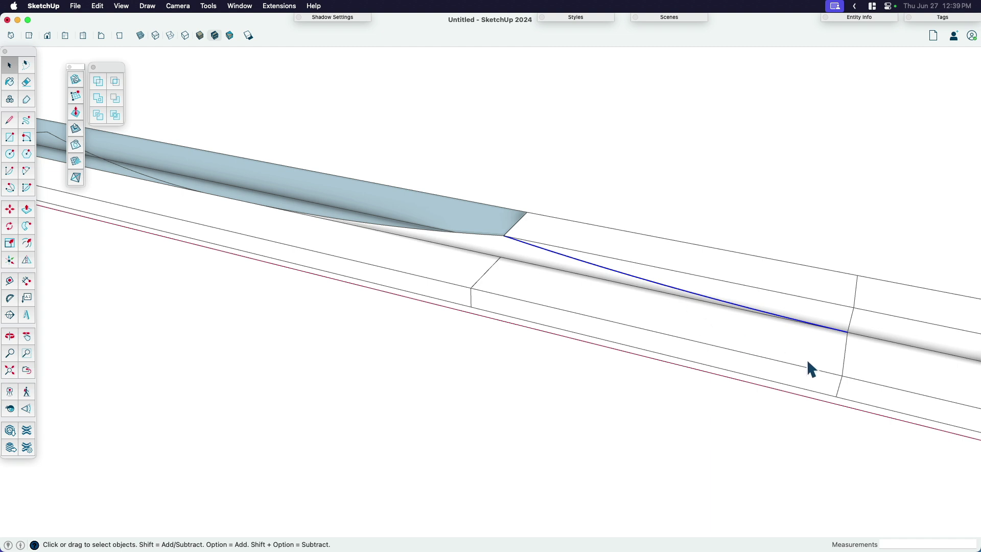
pyautogui.scroll(-2, 608, 266)
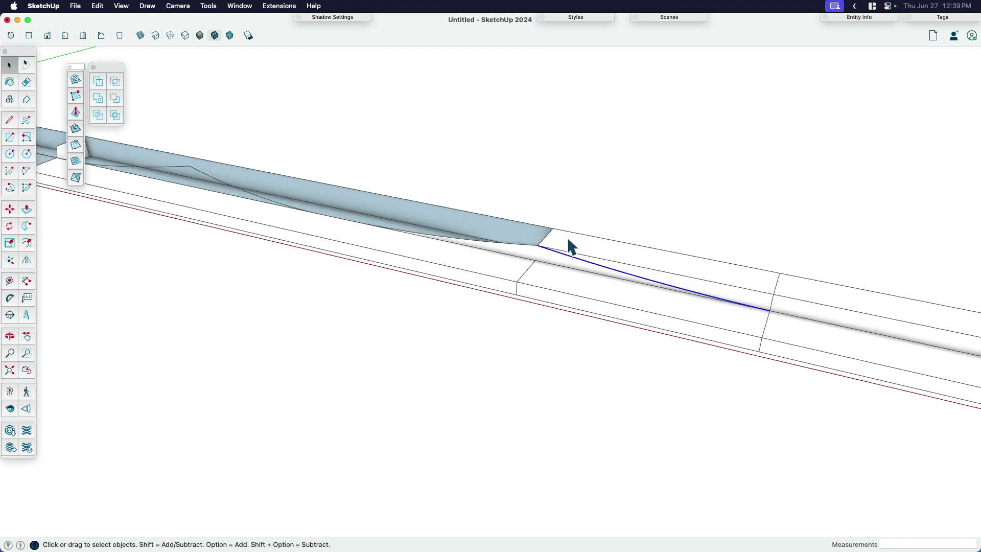
pyautogui.press('e')
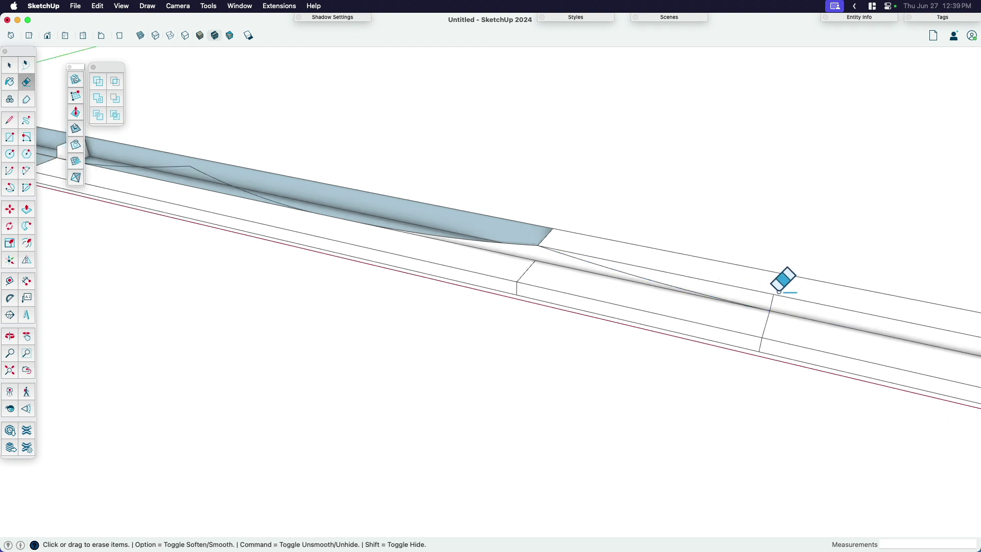
pyautogui.click(770, 302)
pyautogui.scroll(2, 515, 258)
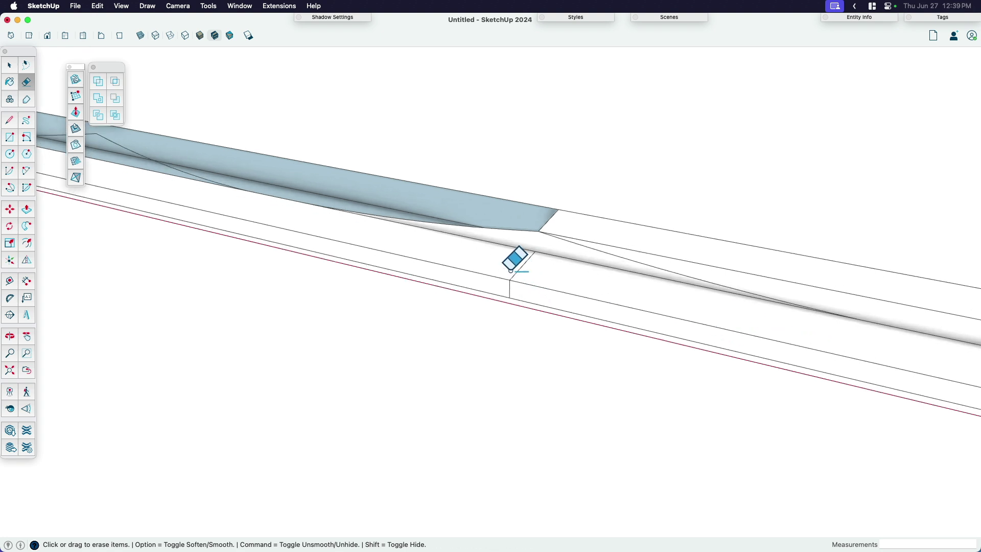
pyautogui.scroll(-4, 526, 266)
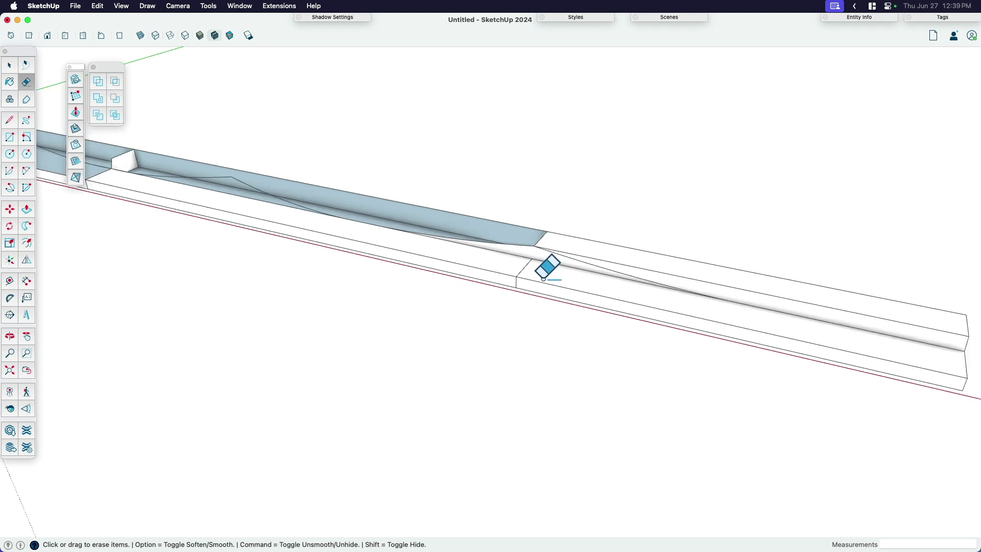
# Step: Erase the small white divider block
pyautogui.press('super')
pyautogui.scroll(2, 640, 278)
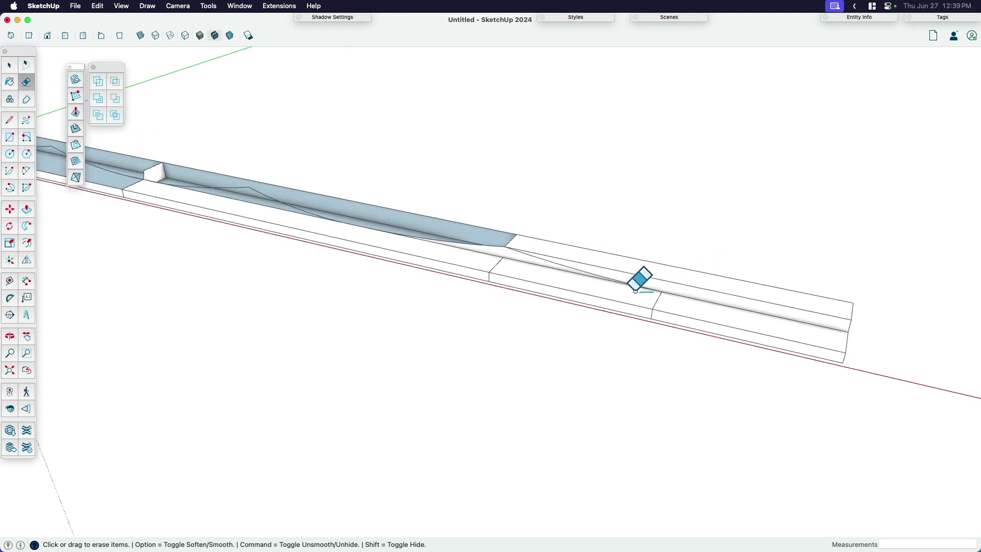
pyautogui.scroll(-2, 765, 308)
pyautogui.keyDown('shift'); pyautogui.moveTo(766, 308); pyautogui.dragTo(821, 340, button='middle'); pyautogui.keyUp('shift')
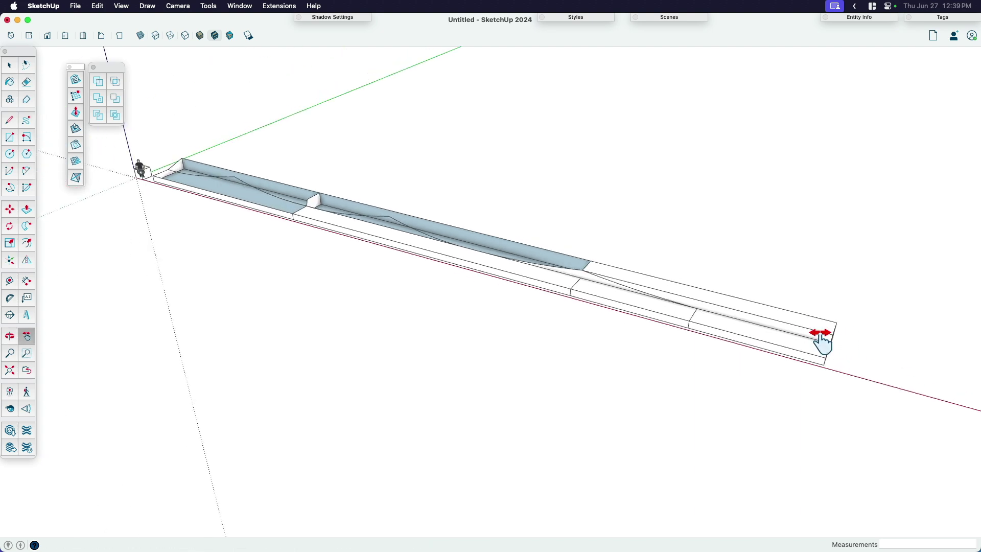
pyautogui.press('space')
pyautogui.scroll(7, 306, 208)
pyautogui.press('e')
pyautogui.moveTo(312, 193); pyautogui.dragTo(314, 195)
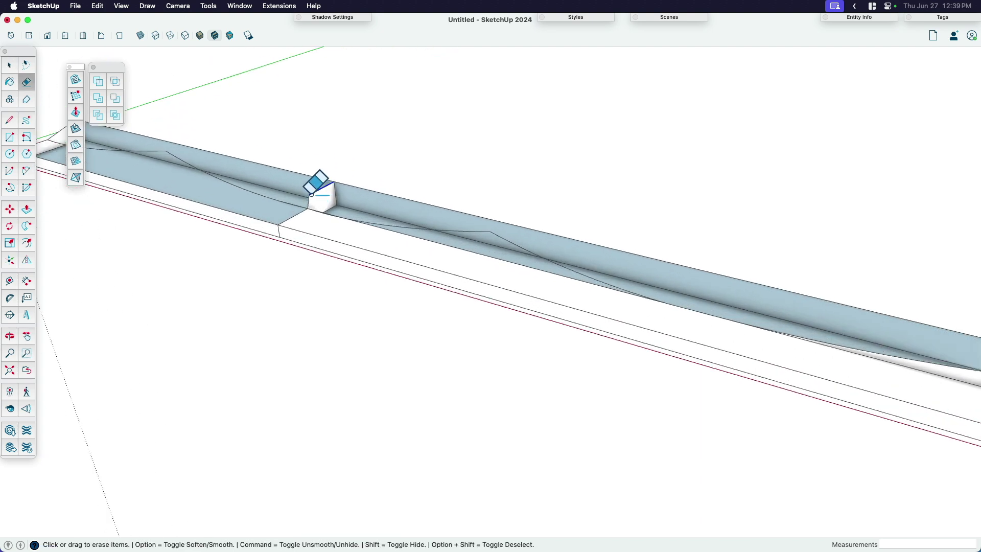
pyautogui.click(313, 193)
pyautogui.scroll(1, 324, 184)
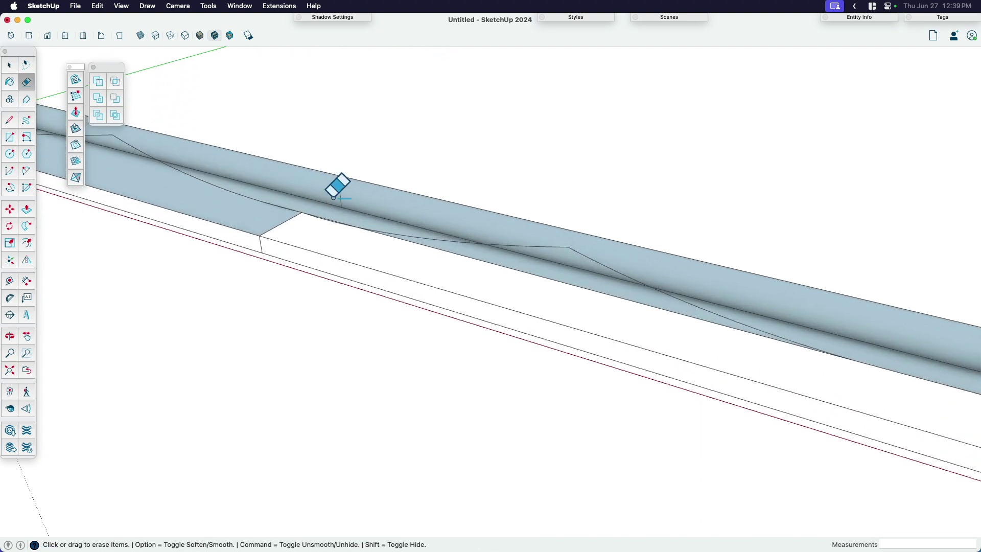
pyautogui.scroll(-5, 469, 287)
# Step: Erase the edge near the strip's end and draw an edge closing the wedge face
pyautogui.moveTo(469, 287)
pyautogui.mouseDown(button='middle')
pyautogui.moveTo(471, 260)
pyautogui.moveTo(638, 314)
pyautogui.mouseUp(button='middle')
pyautogui.click(750, 393)
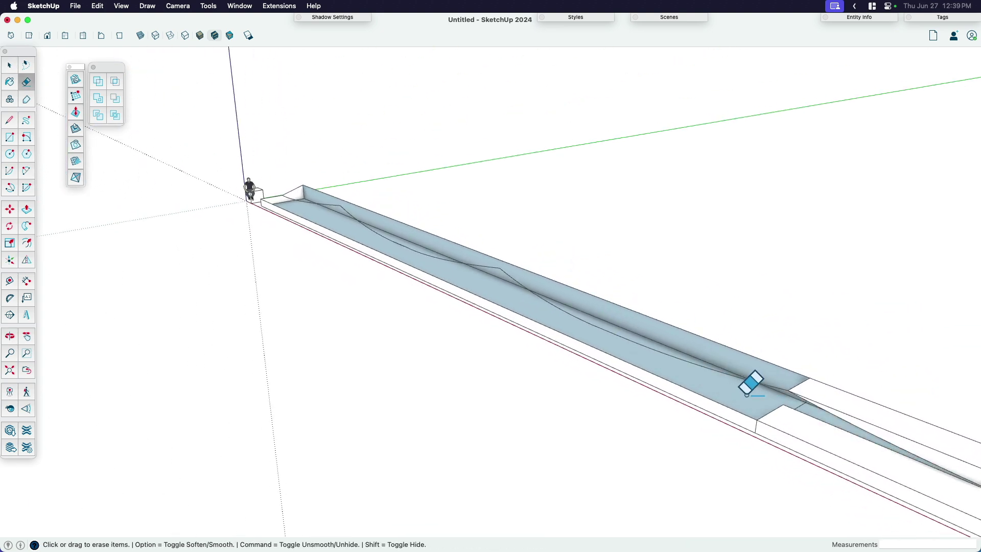
pyautogui.press('l')
pyautogui.click(784, 406)
pyautogui.click(788, 390)
# Step: Select the arc edge and orbit the view along the strip
pyautogui.press('space')
pyautogui.scroll(-2, 752, 390)
pyautogui.press('e')
pyautogui.press('space')
pyautogui.click(792, 408)
pyautogui.scroll(-2, 625, 366)
pyautogui.moveTo(626, 369); pyautogui.dragTo(725, 408, button='middle')
# Step: Add the long left bottom edge, the upper-left curve and the middle S-curve to the selection
pyautogui.keyDown('shift'); pyautogui.click(814, 485); pyautogui.keyUp('shift')
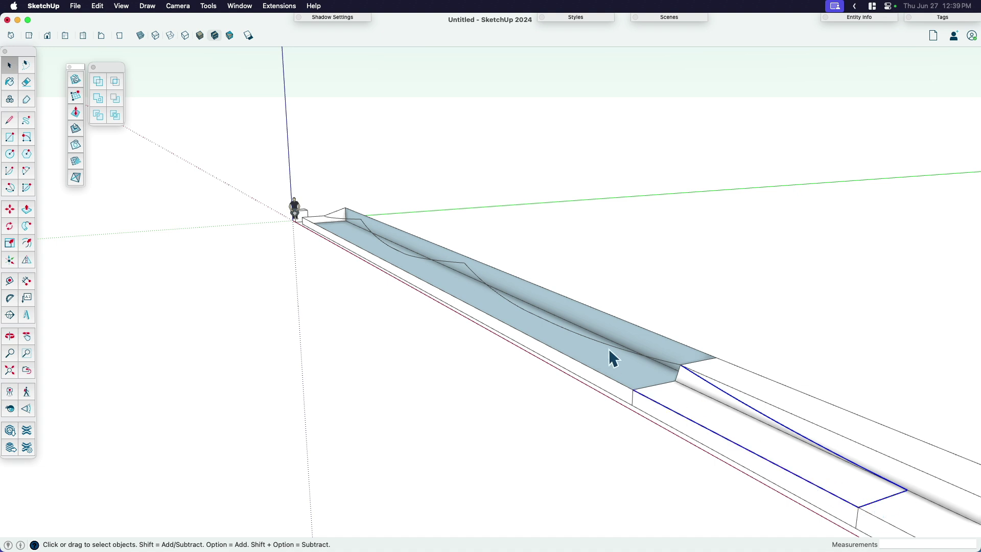
pyautogui.scroll(2, 638, 367)
pyautogui.keyDown('shift'); pyautogui.click(632, 409); pyautogui.keyUp('shift')
pyautogui.keyDown('shift'); pyautogui.click(653, 359); pyautogui.keyUp('shift')
pyautogui.keyDown('shift'); pyautogui.click(394, 234); pyautogui.keyUp('shift')
pyautogui.keyDown('shift'); pyautogui.click(433, 257); pyautogui.keyUp('shift')
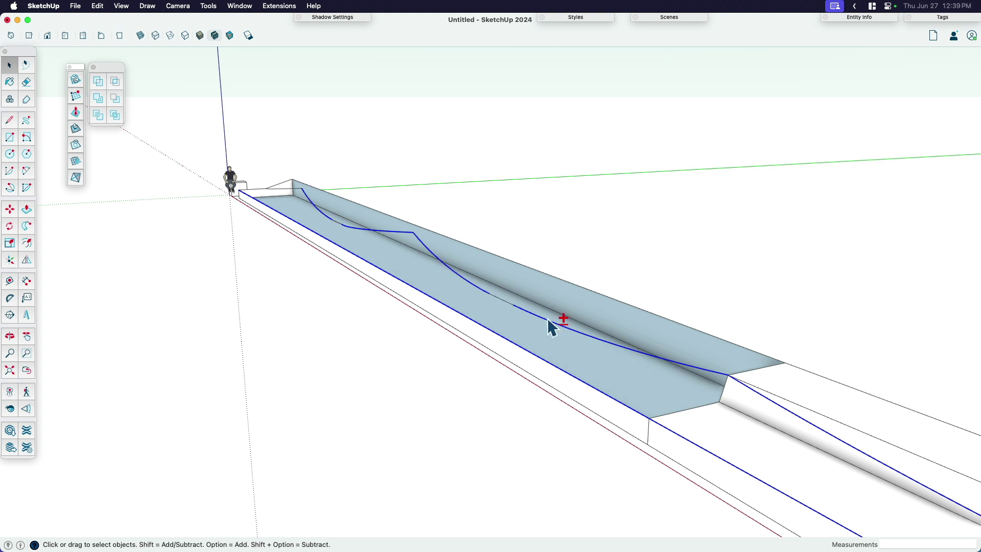
# Step: Add the trough's sloped face to the selected curves, checking from above
pyautogui.scroll(3, 337, 224)
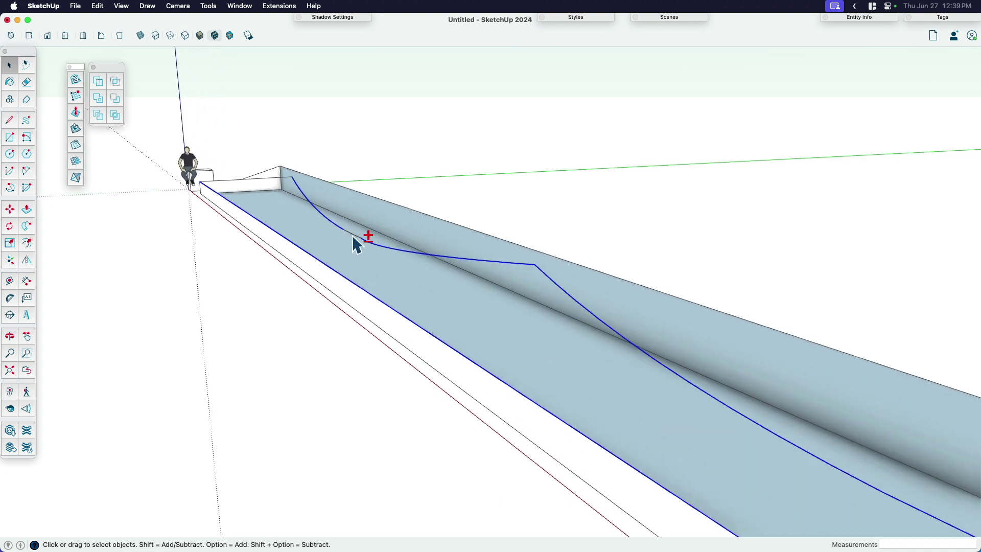
pyautogui.scroll(2, 286, 189)
pyautogui.moveTo(255, 167); pyautogui.dragTo(504, 286, button='middle')
pyautogui.scroll(-5, 117, 224)
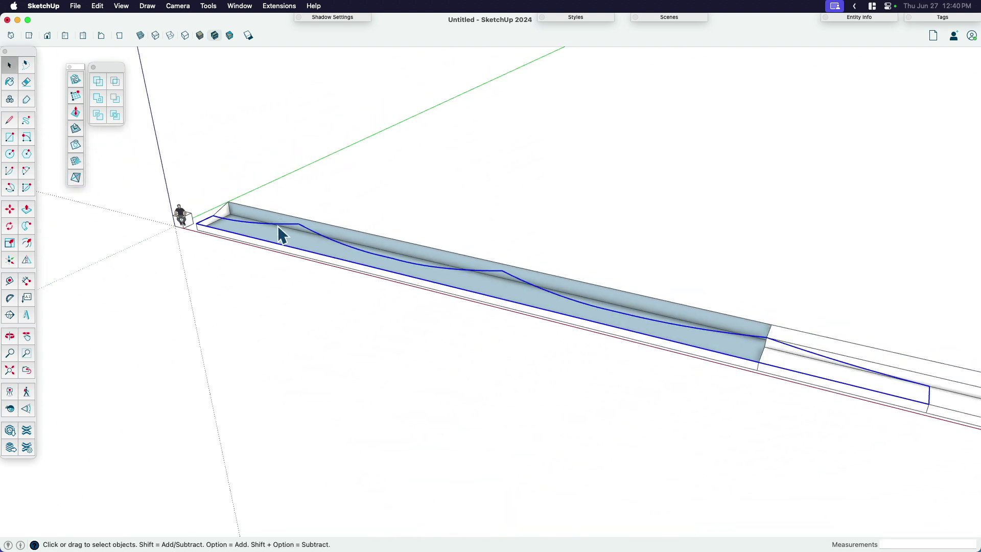
pyautogui.keyDown('shift'); pyautogui.click(555, 282); pyautogui.keyUp('shift')
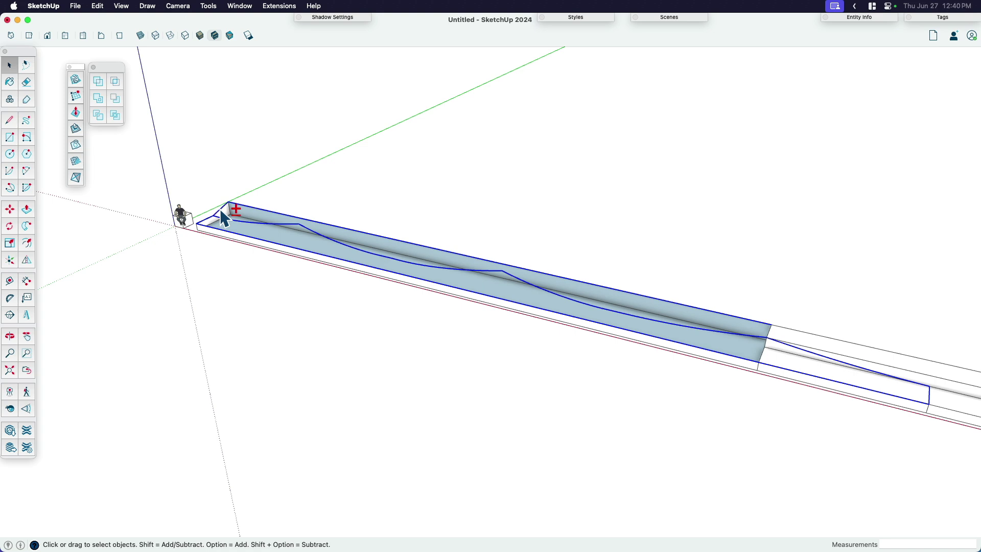
pyautogui.scroll(5, 772, 329)
pyautogui.moveTo(629, 302); pyautogui.dragTo(525, 285, button='middle')
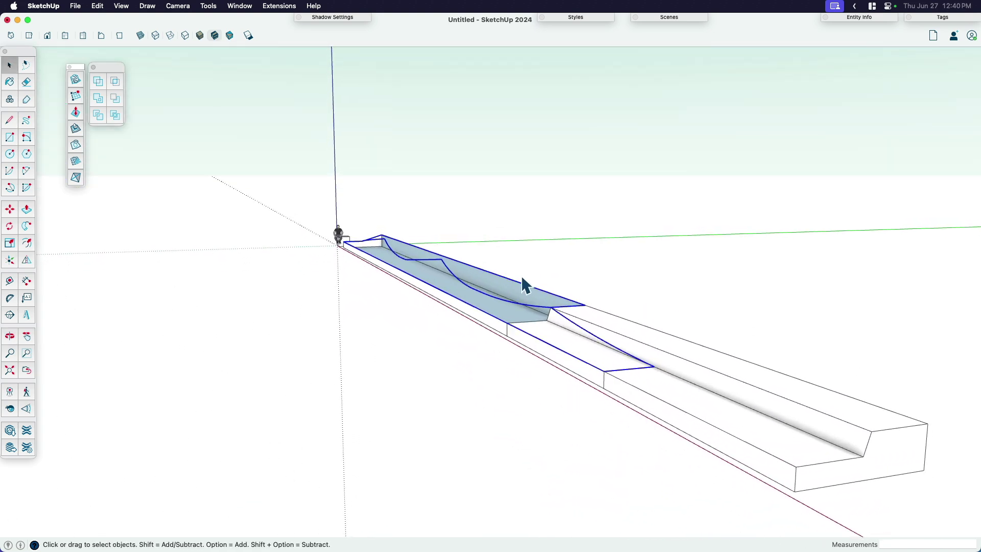
pyautogui.scroll(2, 475, 275)
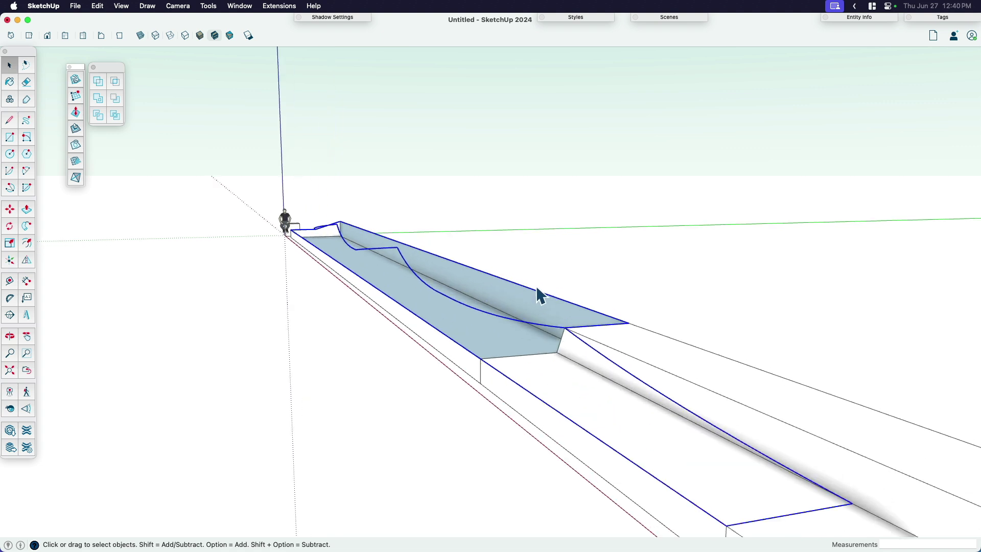
# Step: Generate a From Contours surface, then copy the whole trough above the original
pyautogui.click(77, 80)
pyautogui.scroll(-1, 464, 330)
pyautogui.click(464, 328)
pyautogui.press('m')
pyautogui.click(500, 302)
pyautogui.press('alt')
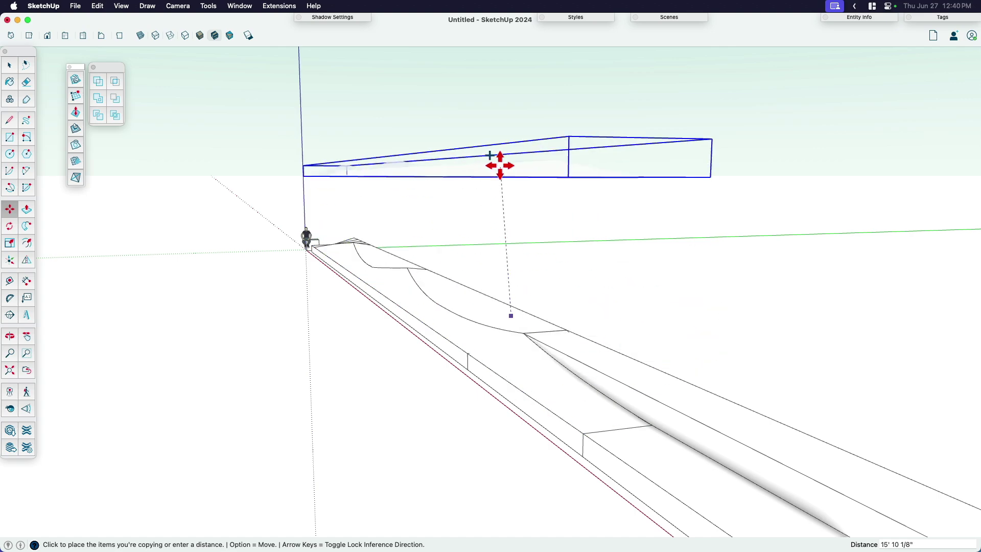
pyautogui.click(499, 162)
pyautogui.moveTo(499, 162); pyautogui.dragTo(546, 216, button='middle')
# Step: Show hidden geometry and delete the raised trough copy
pyautogui.press('h')
pyautogui.press('space')
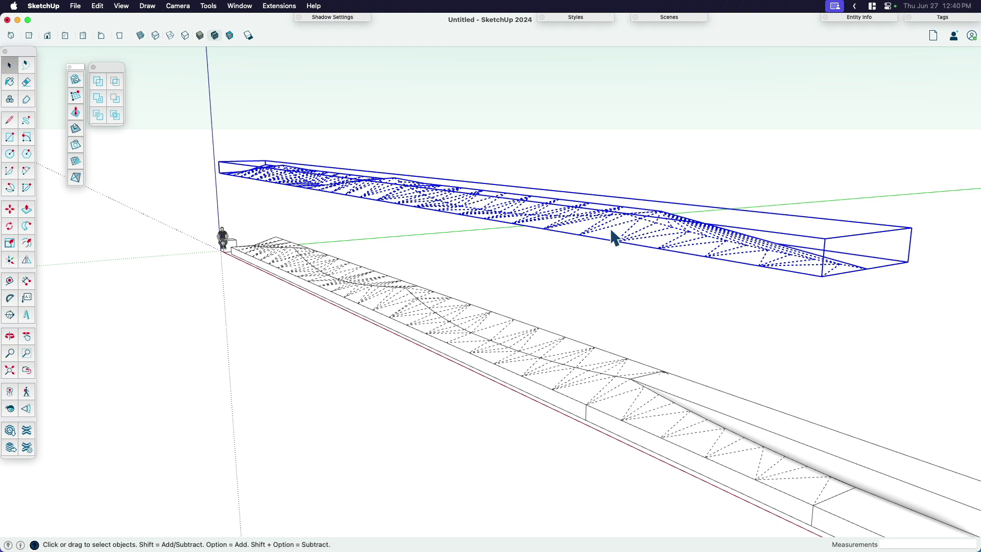
pyautogui.press('Delete')
pyautogui.scroll(-5, 475, 293)
pyautogui.moveTo(369, 215); pyautogui.dragTo(376, 239, button='middle')
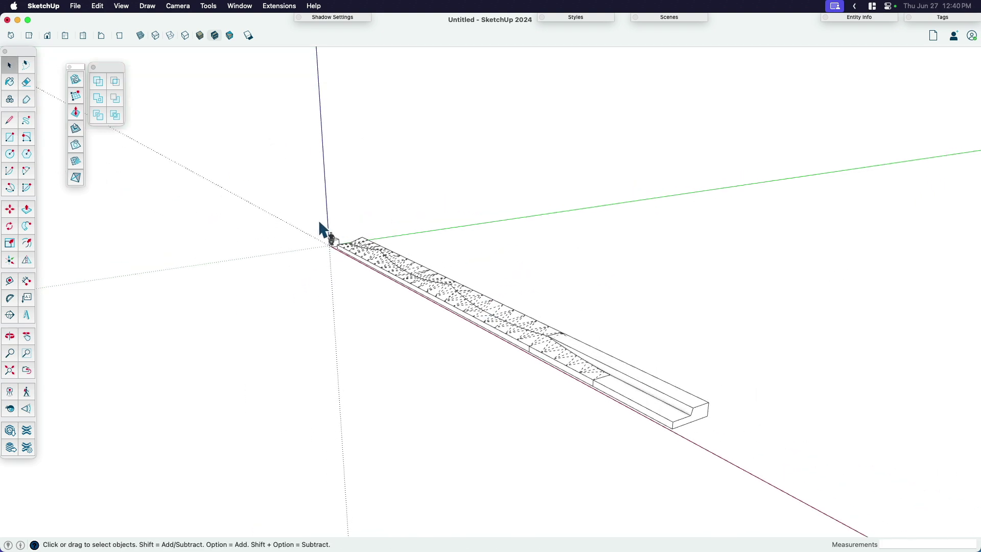
pyautogui.scroll(5, 333, 245)
pyautogui.scroll(-3, 335, 240)
# Step: Box-select the entire trough and copy it to sit beside the original
pyautogui.moveTo(291, 177); pyautogui.dragTo(808, 500)
pyautogui.press('m')
pyautogui.scroll(-2, 771, 446)
pyautogui.press('alt')
pyautogui.click(774, 447)
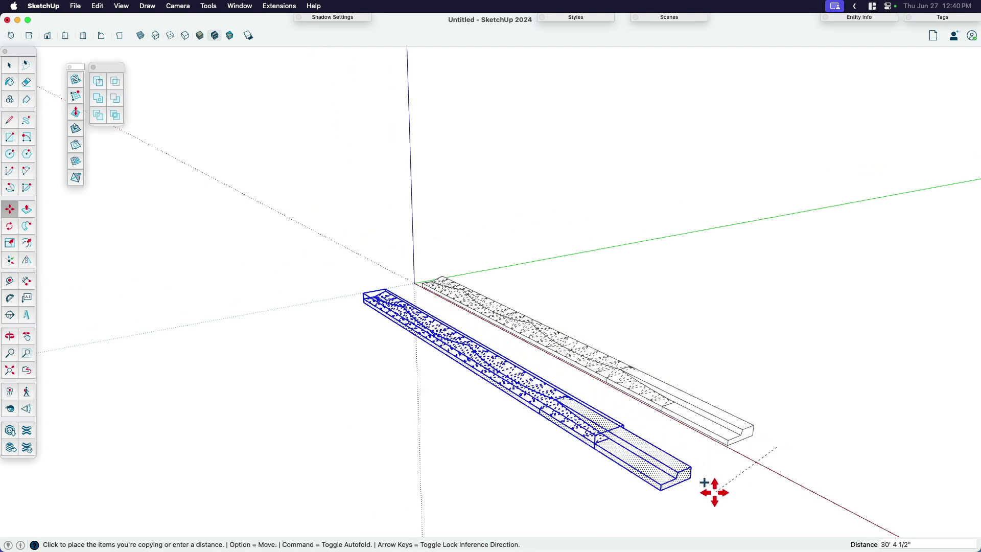
pyautogui.click(657, 499)
pyautogui.press('space')
# Step: Select the front trough's flat bottom face to check it, then clear the selection
pyautogui.scroll(2, 632, 484)
pyautogui.click(630, 480)
pyautogui.scroll(3, 604, 464)
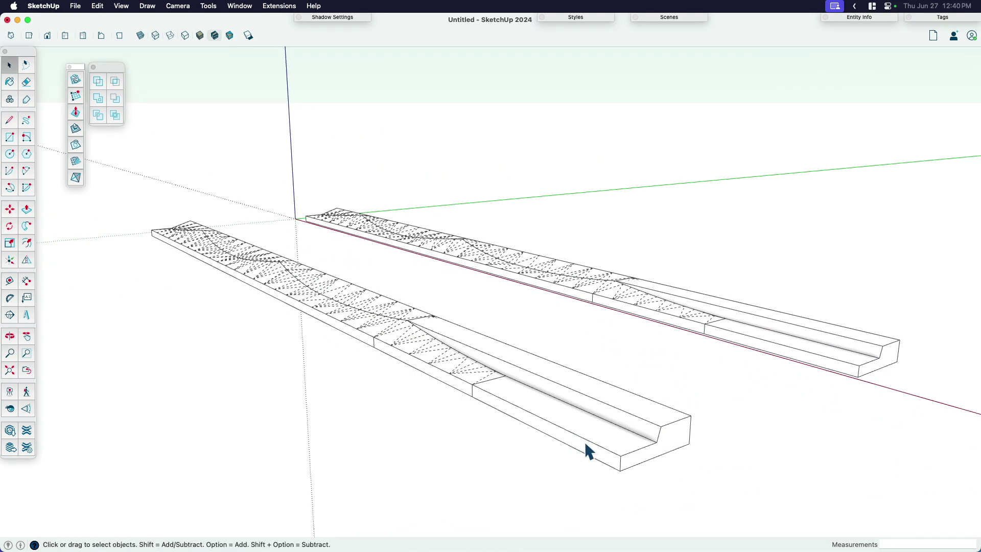
pyautogui.click(593, 438)
pyautogui.scroll(2, 430, 401)
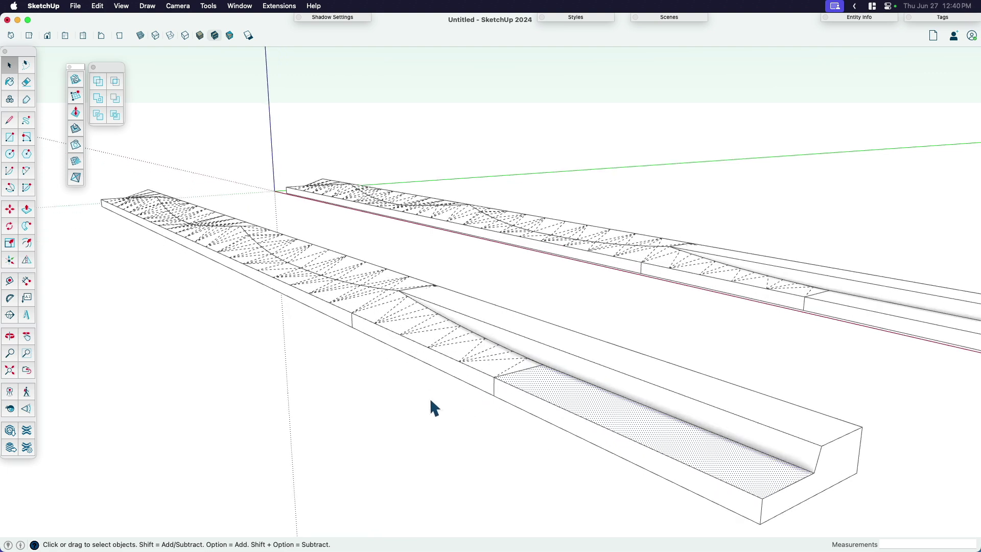
pyautogui.click(431, 402)
# Step: Clear the face selection and orbit slightly around the two troughs
pyautogui.scroll(2, 470, 396)
pyautogui.press('e')
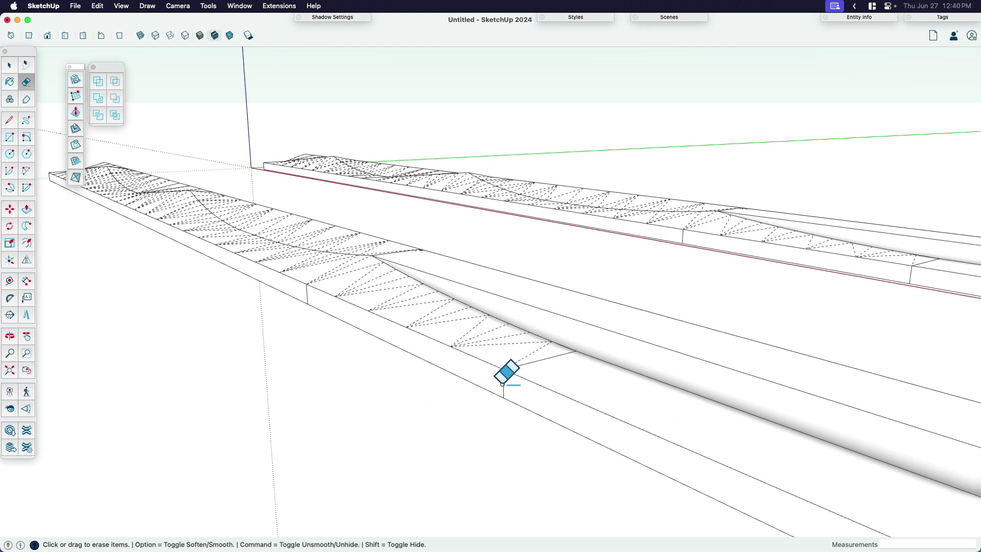
pyautogui.press('space')
pyautogui.scroll(-2, 448, 379)
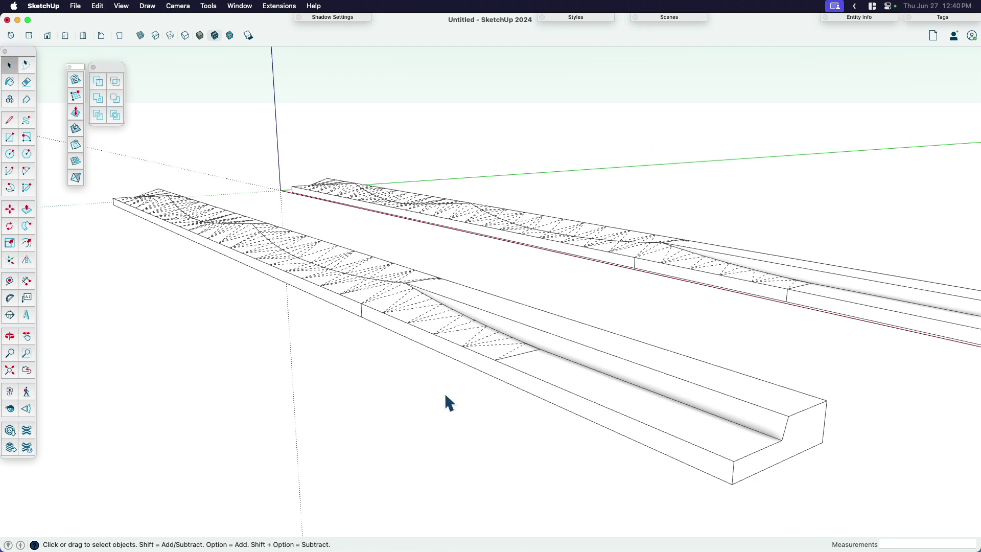
pyautogui.click(448, 399)
pyautogui.moveTo(369, 306); pyautogui.dragTo(438, 296, button='middle')
pyautogui.scroll(-2, 437, 296)
# Step: Explode the front trough's group and turn on X-ray display
pyautogui.click(543, 324)
pyautogui.click(425, 304)
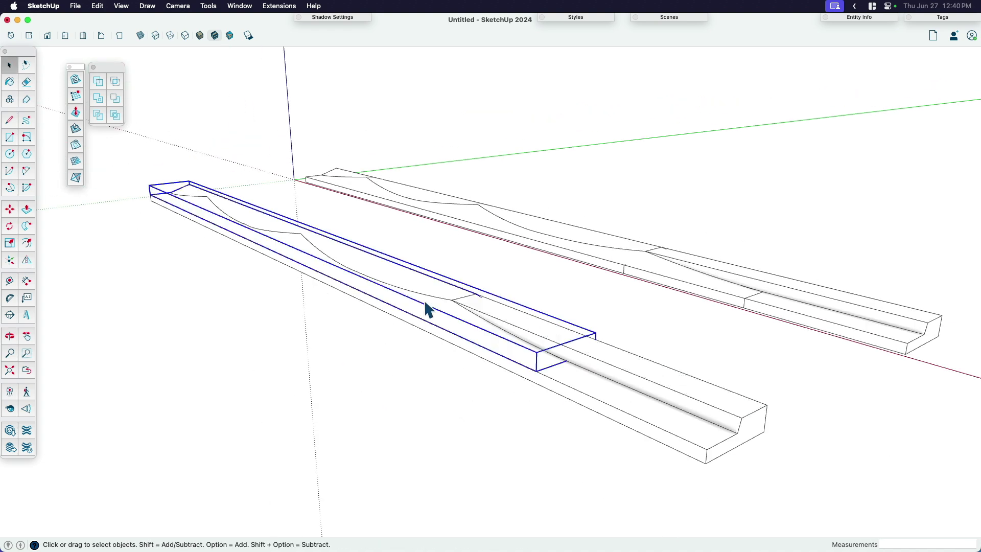
pyautogui.rightClick(432, 313)
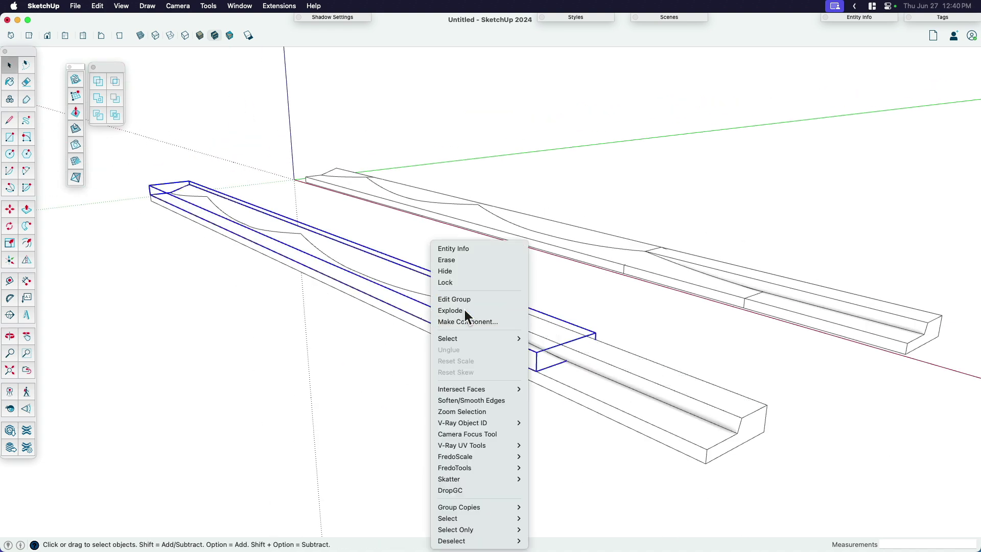
pyautogui.click(464, 310)
pyautogui.click(469, 335)
pyautogui.hotkey('shift', 'x')
pyautogui.click(468, 369)
# Step: Erase the faint floor edge and the hidden edges beside the front trough's slope
pyautogui.scroll(4, 460, 334)
pyautogui.moveTo(456, 330); pyautogui.dragTo(448, 345, button='middle')
pyautogui.scroll(3, 421, 341)
pyautogui.press('e')
pyautogui.click(385, 341)
pyautogui.scroll(-3, 386, 339)
pyautogui.scroll(3, 498, 264)
pyautogui.moveTo(477, 287); pyautogui.dragTo(453, 286)
pyautogui.scroll(-4, 465, 273)
pyautogui.scroll(3, 715, 414)
pyautogui.moveTo(738, 399); pyautogui.dragTo(695, 372)
pyautogui.moveTo(688, 432); pyautogui.dragTo(627, 477)
pyautogui.scroll(-3, 643, 419)
pyautogui.moveTo(652, 400)
pyautogui.mouseDown(button='middle')
pyautogui.moveTo(850, 416)
pyautogui.moveTo(608, 350)
pyautogui.moveTo(458, 353)
pyautogui.moveTo(477, 396)
pyautogui.moveTo(716, 382)
pyautogui.mouseUp(button='middle')
# Step: Orbit to bring both troughs into view
pyautogui.press('space')
pyautogui.scroll(-2, 714, 379)
pyautogui.scroll(4, 547, 409)
pyautogui.press('e')
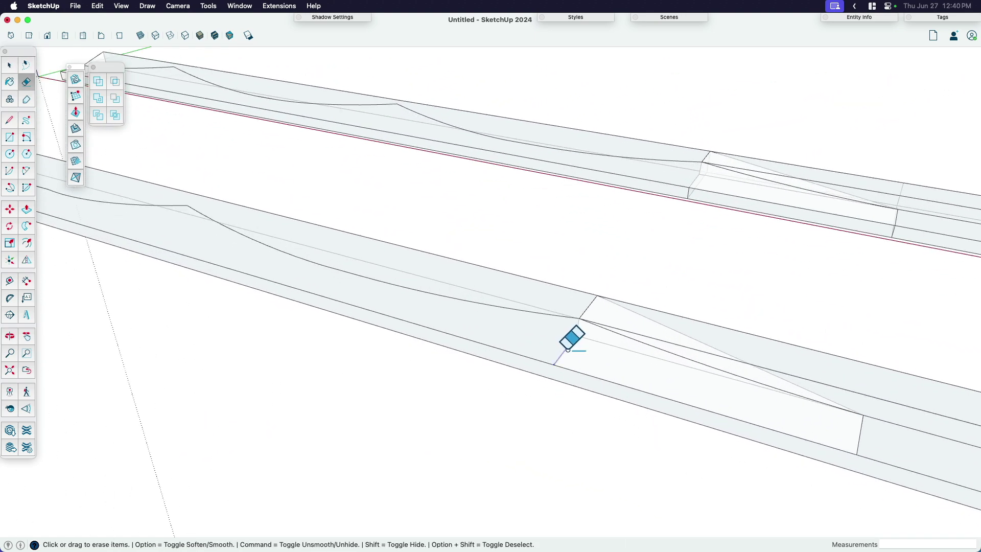
pyautogui.scroll(2, 569, 339)
pyautogui.scroll(-3, 475, 350)
pyautogui.moveTo(475, 350); pyautogui.dragTo(526, 337, button='middle')
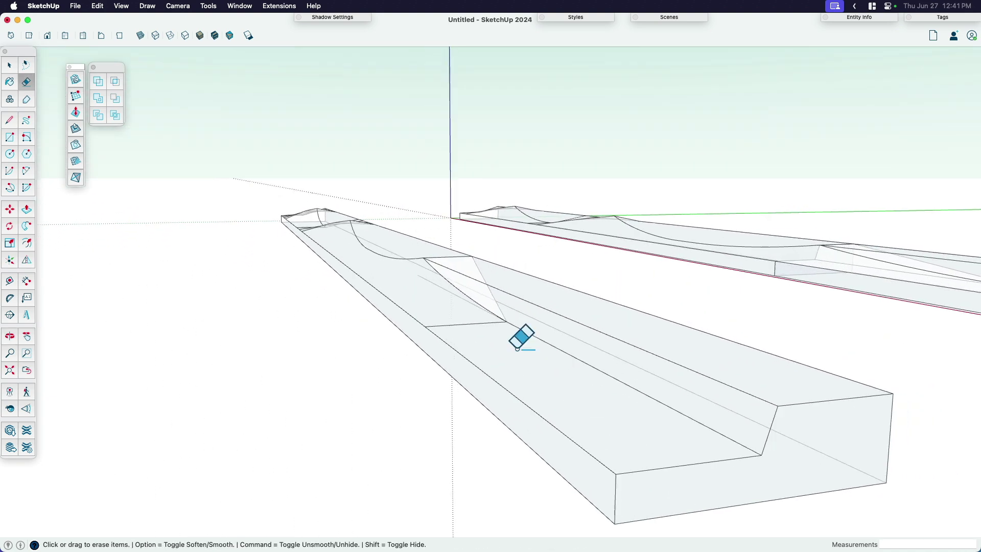
pyautogui.scroll(2, 474, 266)
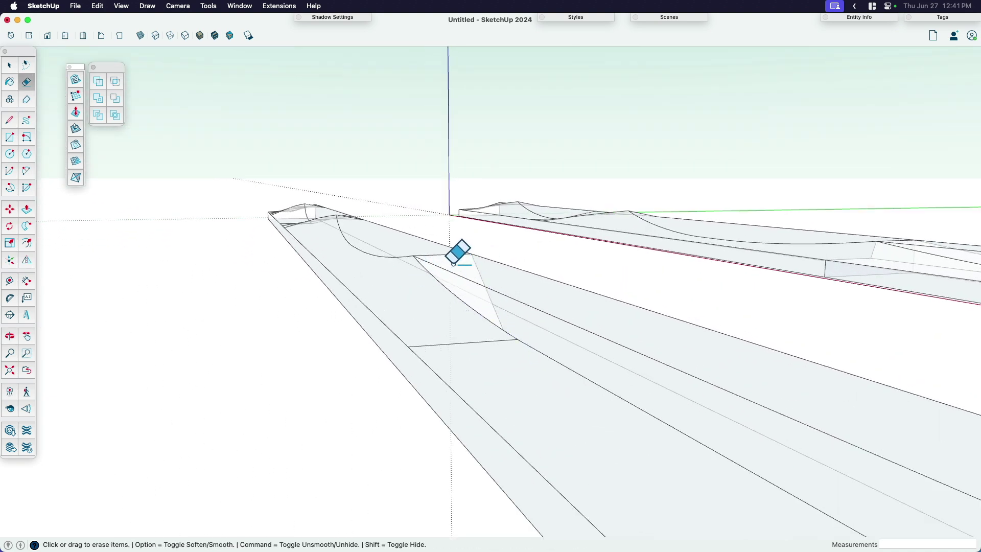
# Step: Group and delete the small triangular face, restoring the lost top strip face
pyautogui.press('space')
pyautogui.click(470, 276)
pyautogui.doubleClick(468, 271)
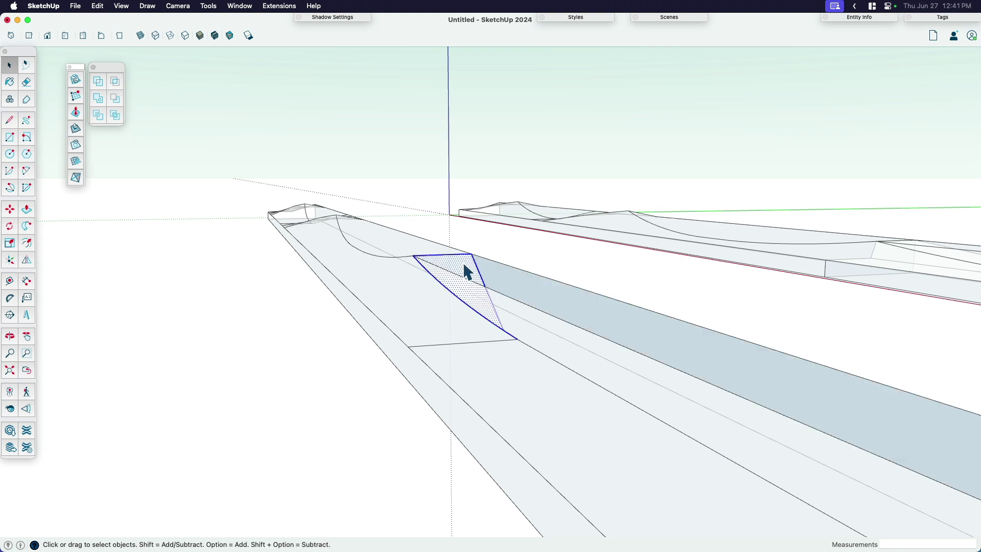
pyautogui.press('g')
pyautogui.press('Delete')
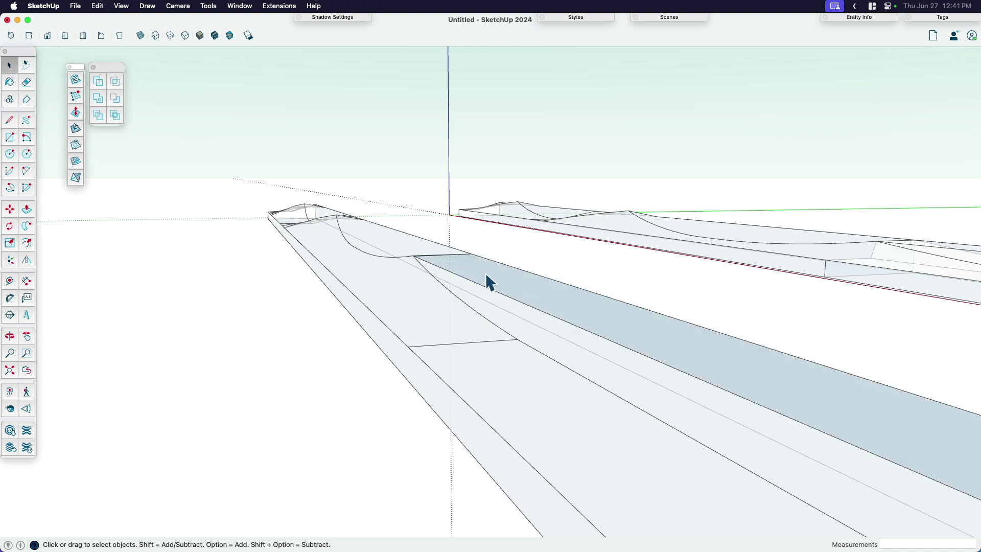
pyautogui.press('super+shift+v')
pyautogui.scroll(-3, 486, 272)
pyautogui.click(483, 396)
pyautogui.moveTo(483, 396); pyautogui.dragTo(539, 422, button='middle')
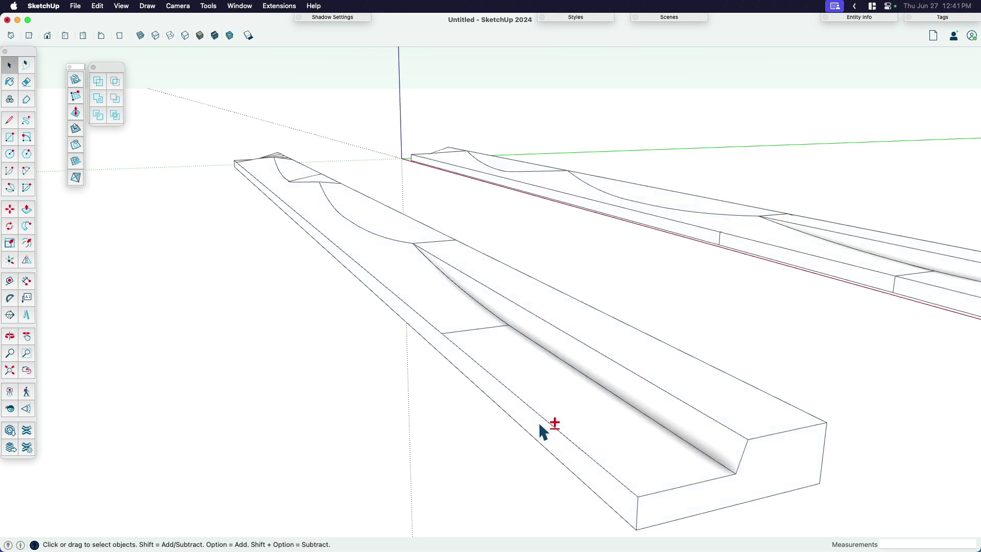
pyautogui.moveTo(538, 421); pyautogui.dragTo(562, 349, button='middle')
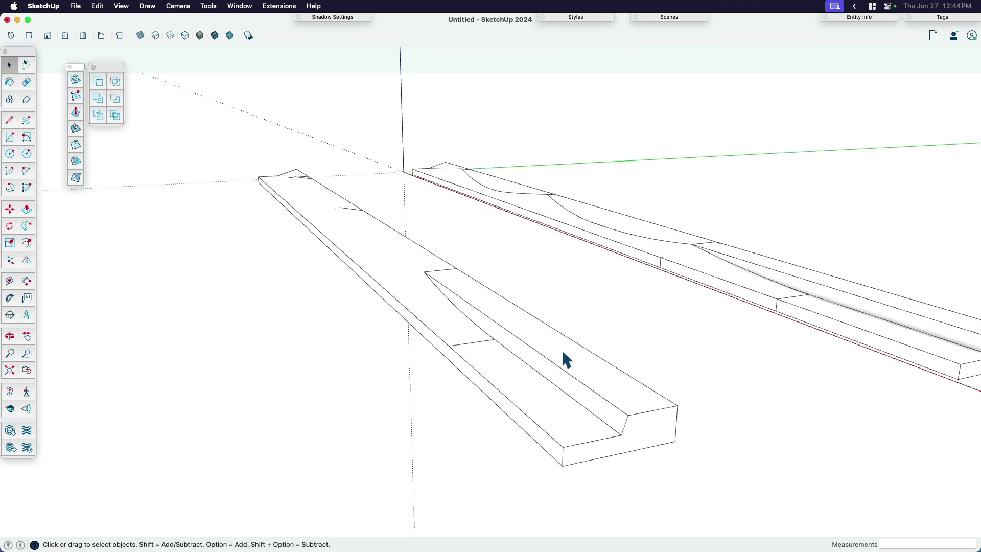
# Step: Group the front trough's geometry and show its properties, a 3735.43 ft³ solid
pyautogui.tripleClick(562, 349)
pyautogui.rightClick(561, 349)
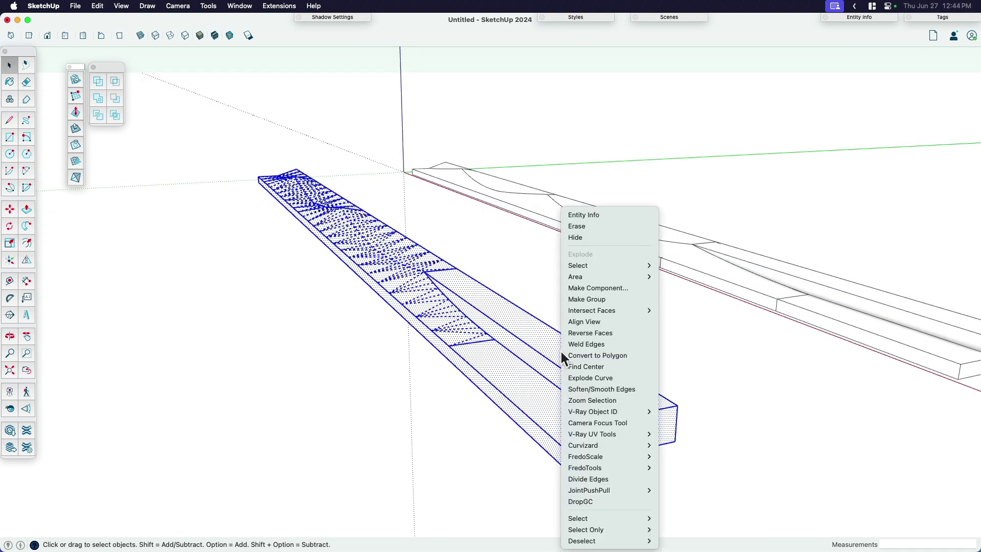
pyautogui.click(599, 300)
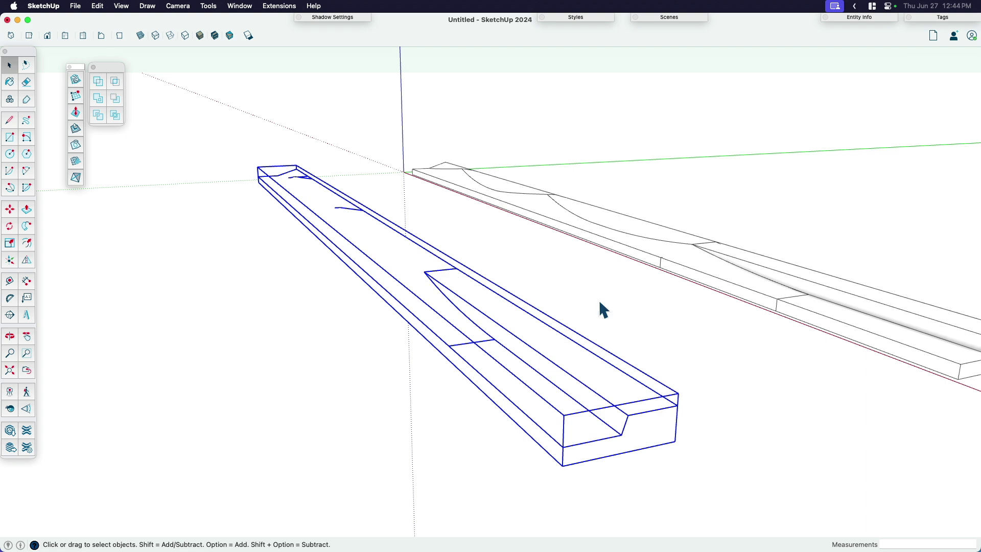
pyautogui.click(853, 17)
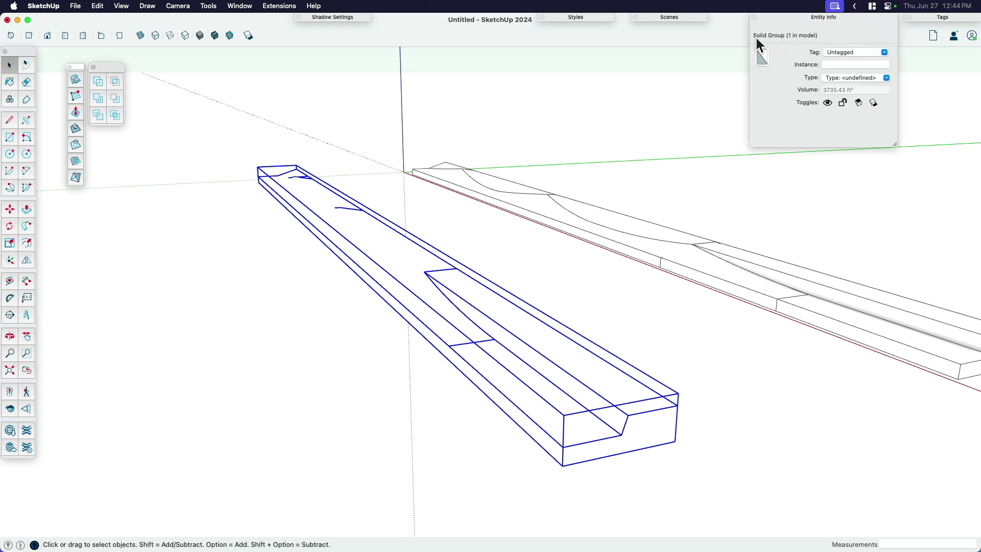
# Step: Draw a short line inside the front trough group, then reselect that edge
pyautogui.doubleClick(639, 430)
pyautogui.press('l')
pyautogui.click(637, 431)
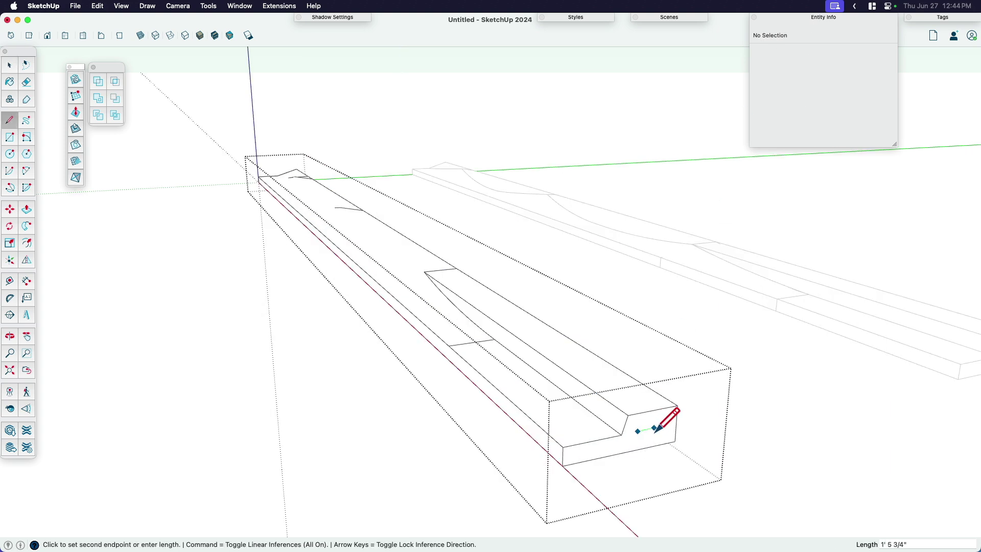
pyautogui.click(654, 428)
pyautogui.press('space')
pyautogui.click(761, 407)
pyautogui.click(650, 434)
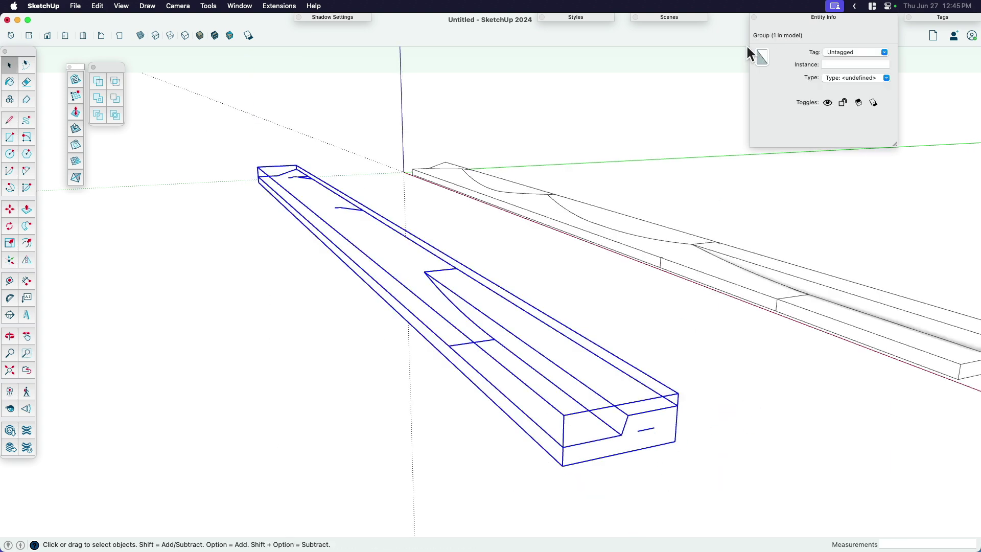
pyautogui.doubleClick(649, 434)
pyautogui.click(648, 430)
pyautogui.click(743, 414)
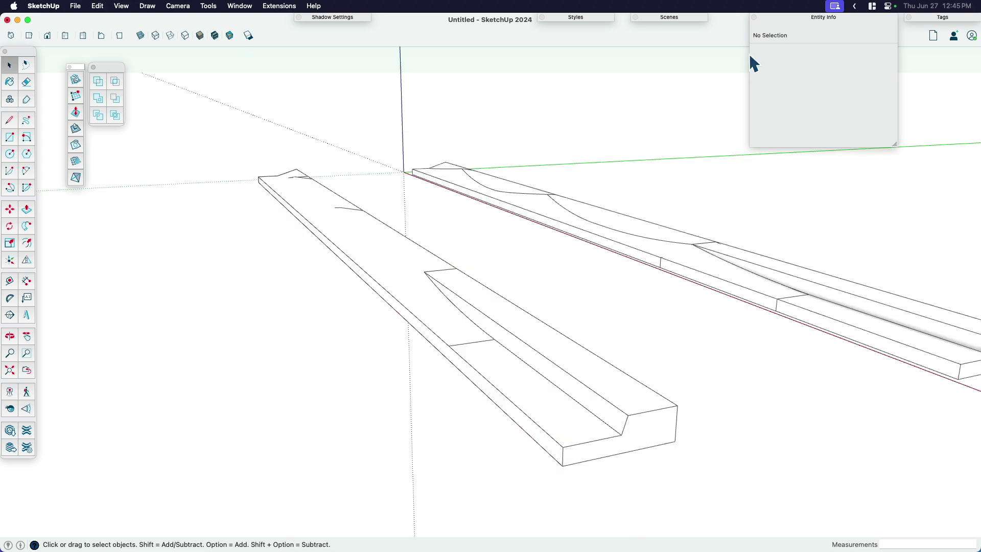
# Step: Hide the group's properties, select the left bench piece and show hidden geometry
pyautogui.click(613, 393)
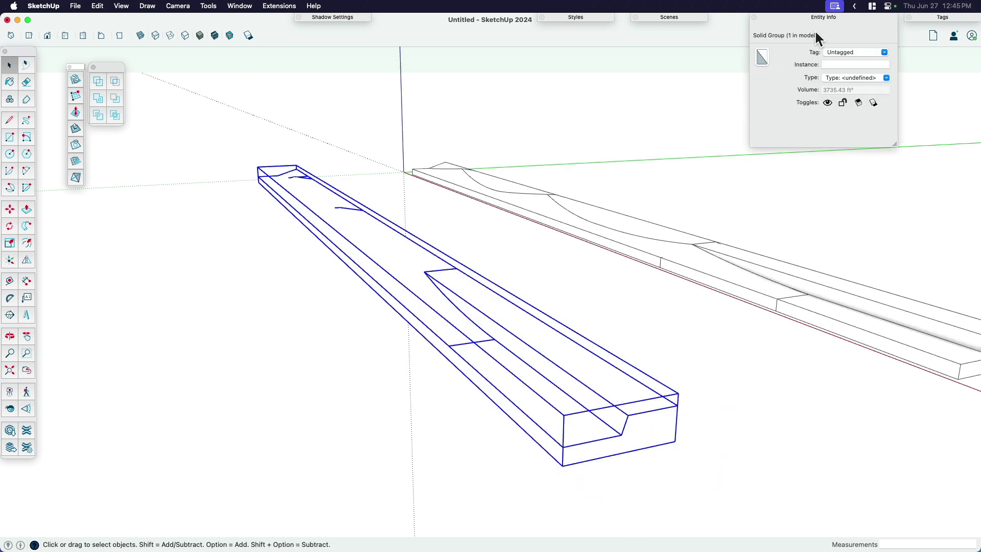
pyautogui.click(812, 21)
pyautogui.click(685, 378)
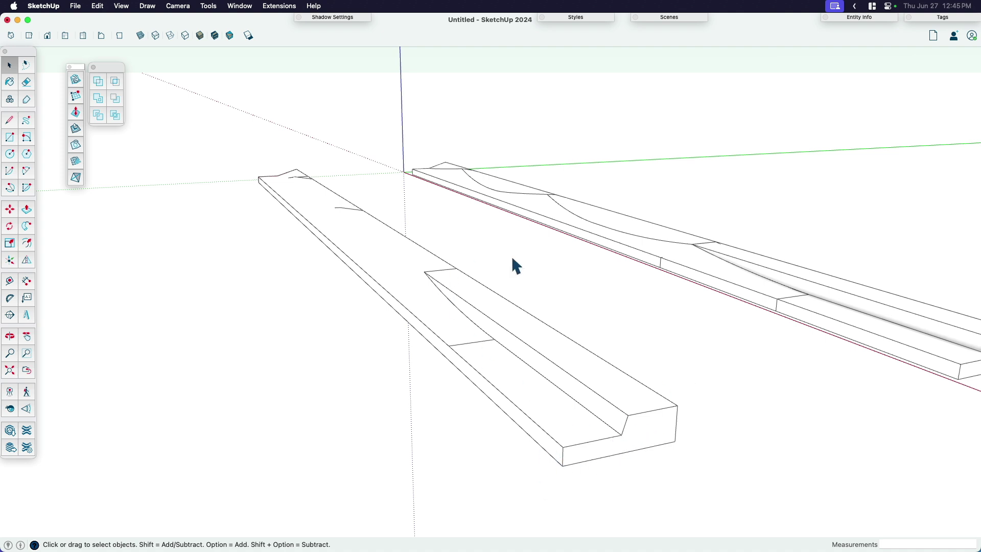
pyautogui.click(619, 435)
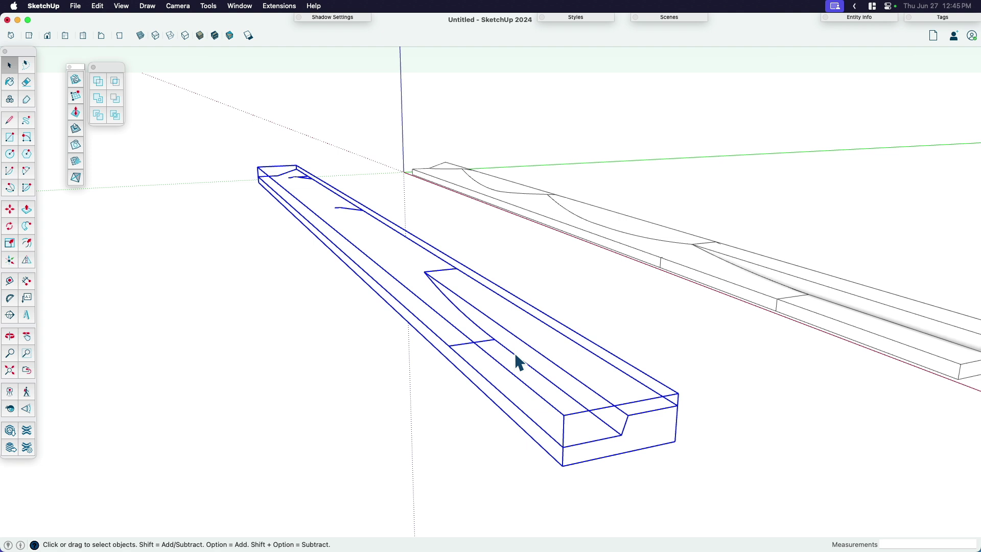
pyautogui.hotkey('alt', 'h')
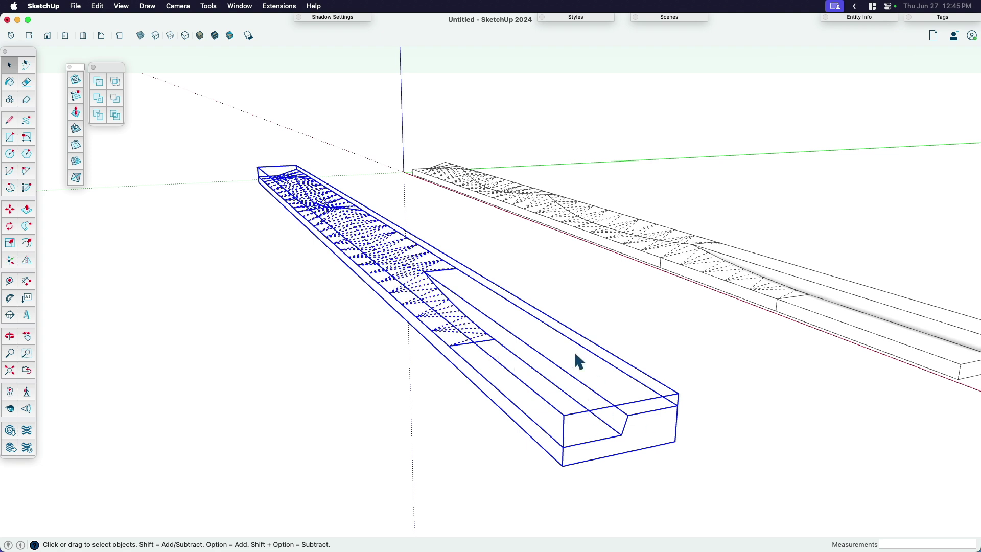
# Step: Deselect the bench piece and hide the smoothed edges again
pyautogui.press('h')
pyautogui.press('space')
pyautogui.click(712, 413)
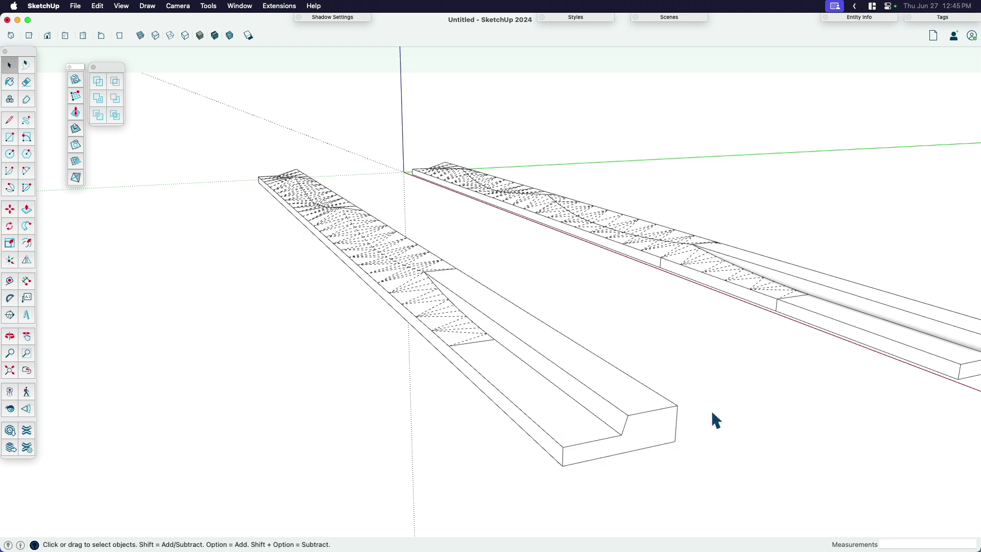
pyautogui.hotkey('alt', 'h')
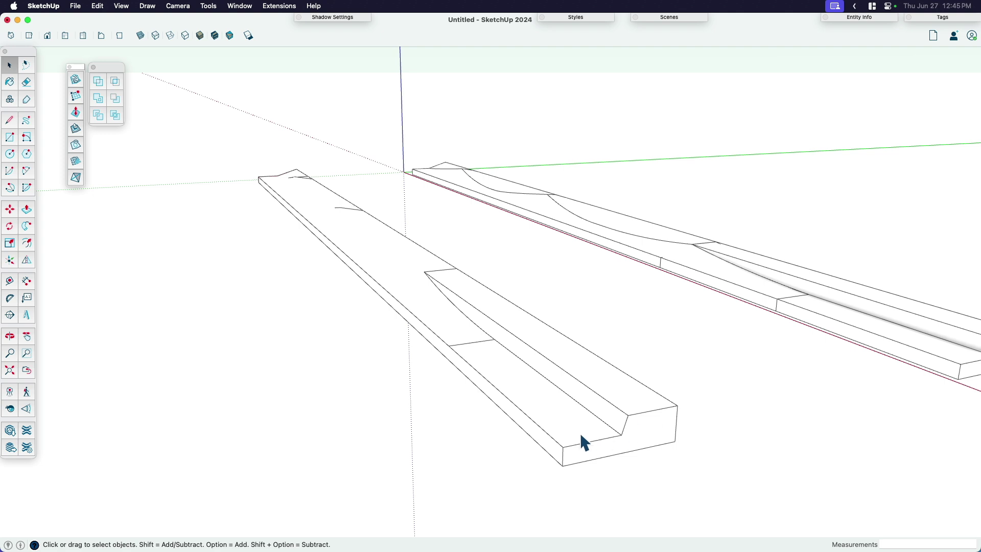
# Step: Draw a rectangle over the bench end, push it the full bench length and group it
pyautogui.press('r')
pyautogui.click(562, 465)
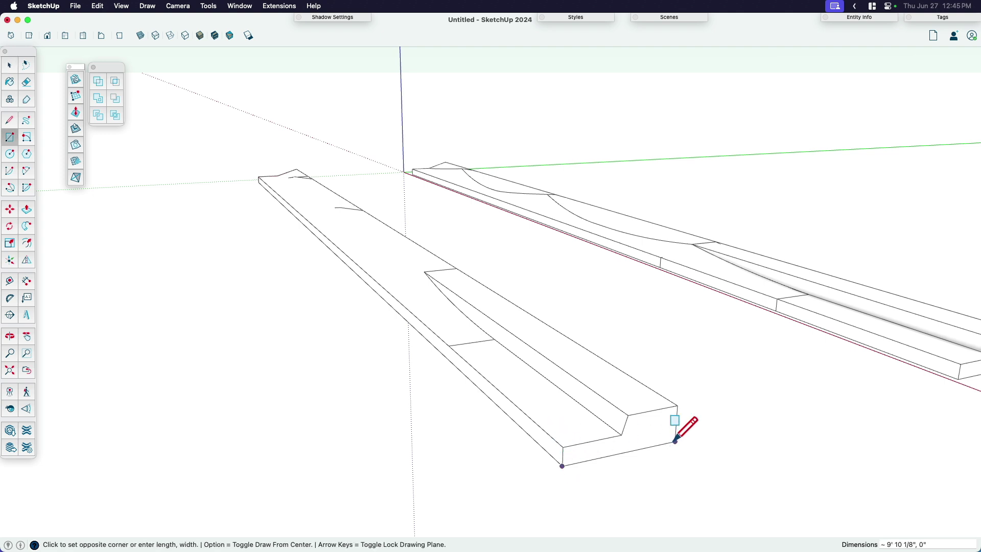
pyautogui.click(684, 327)
pyautogui.press('space')
pyautogui.click(659, 358)
pyautogui.press('p')
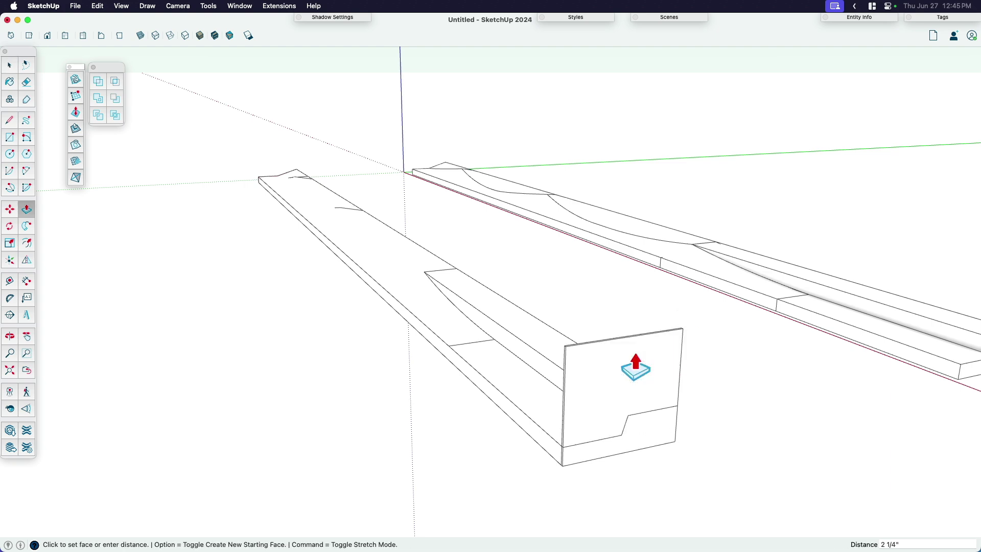
pyautogui.click(257, 198)
pyautogui.press('space')
pyautogui.tripleClick(309, 195)
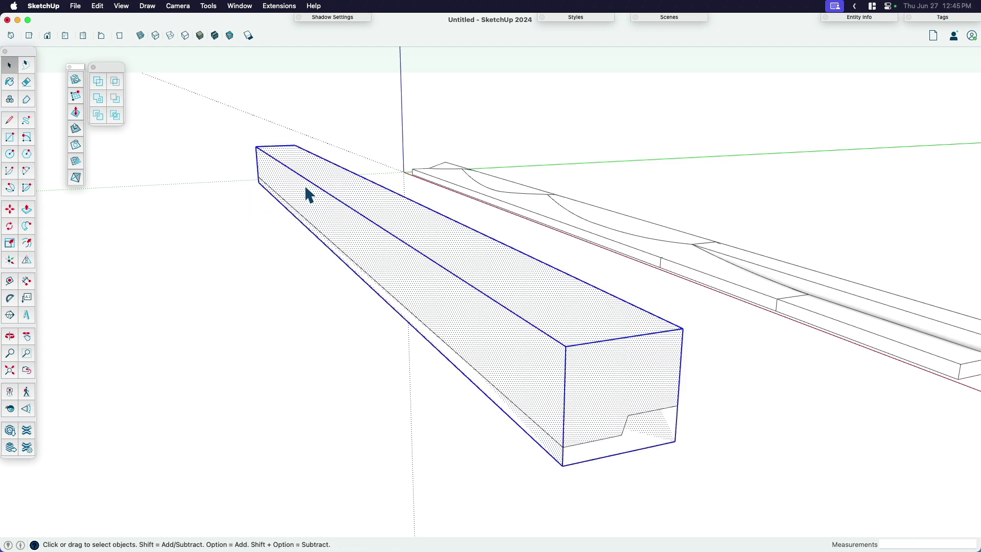
pyautogui.press('super+g')
# Step: Paint the box salmon at 56% opacity
pyautogui.press('b')
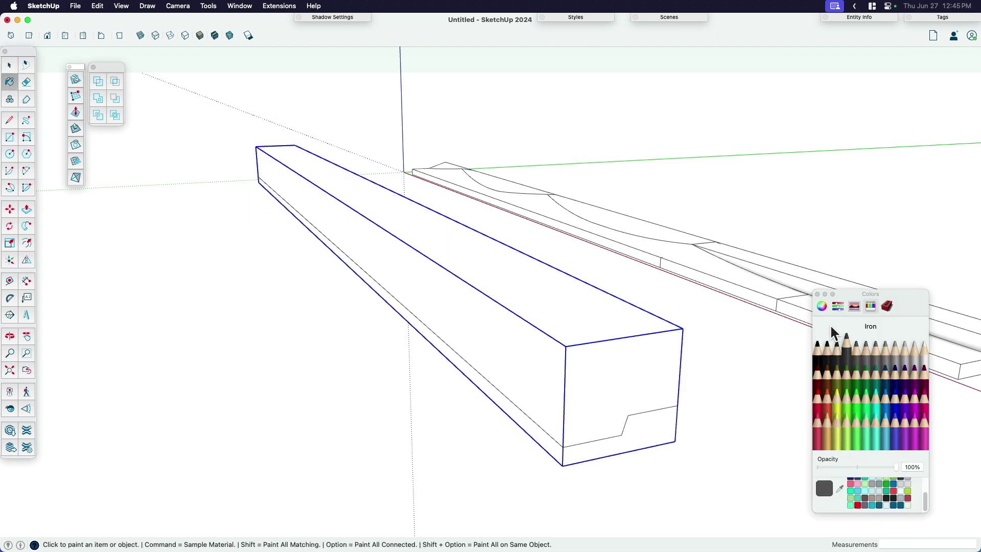
pyautogui.click(821, 437)
pyautogui.click(619, 362)
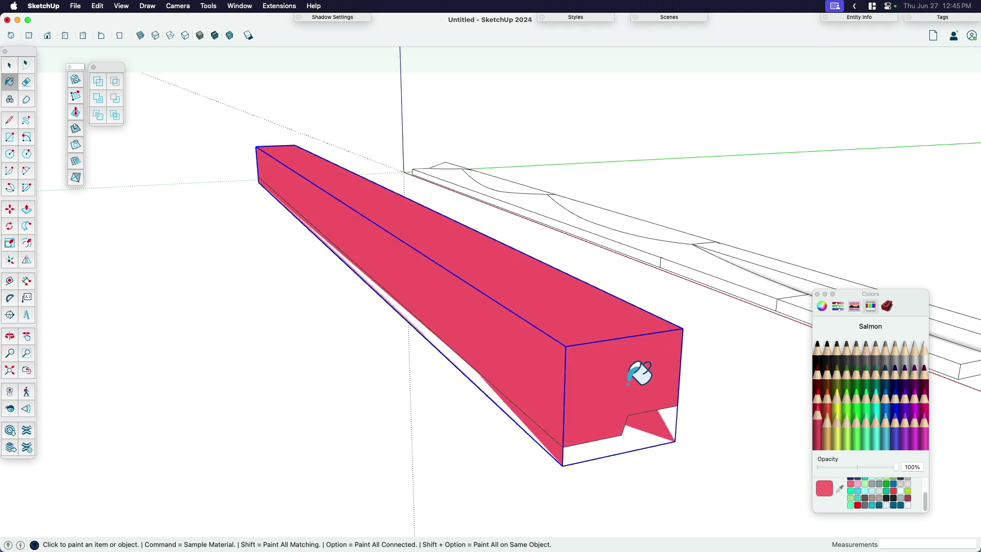
pyautogui.click(861, 467)
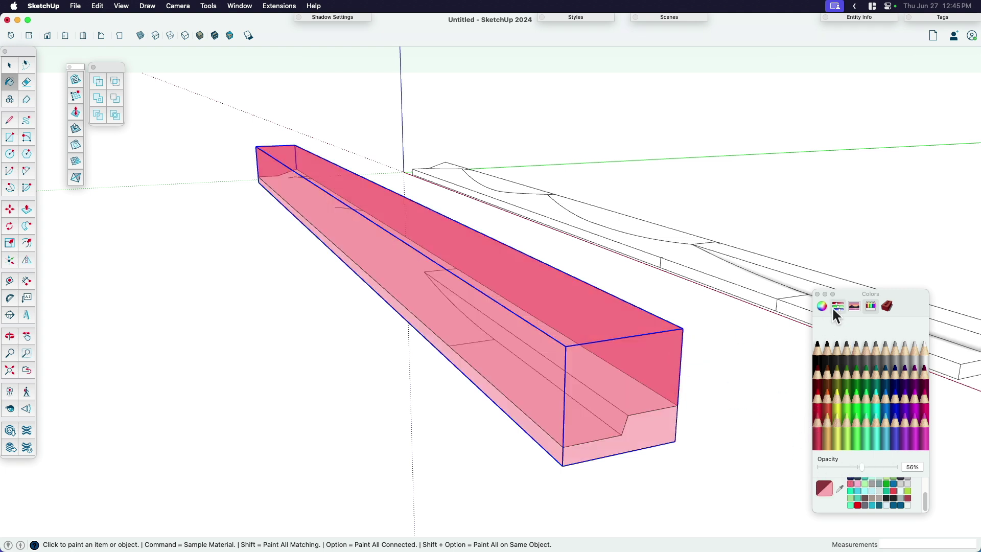
pyautogui.click(818, 295)
# Step: Move the box up 1' 6" from its bottom corner
pyautogui.press('m')
pyautogui.click(674, 441)
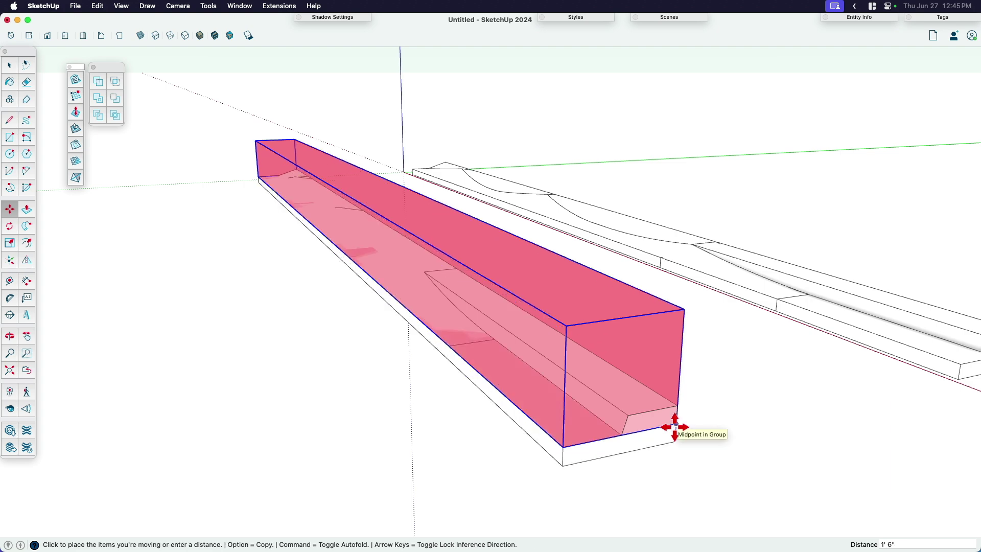
pyautogui.click(674, 427)
pyautogui.press('space')
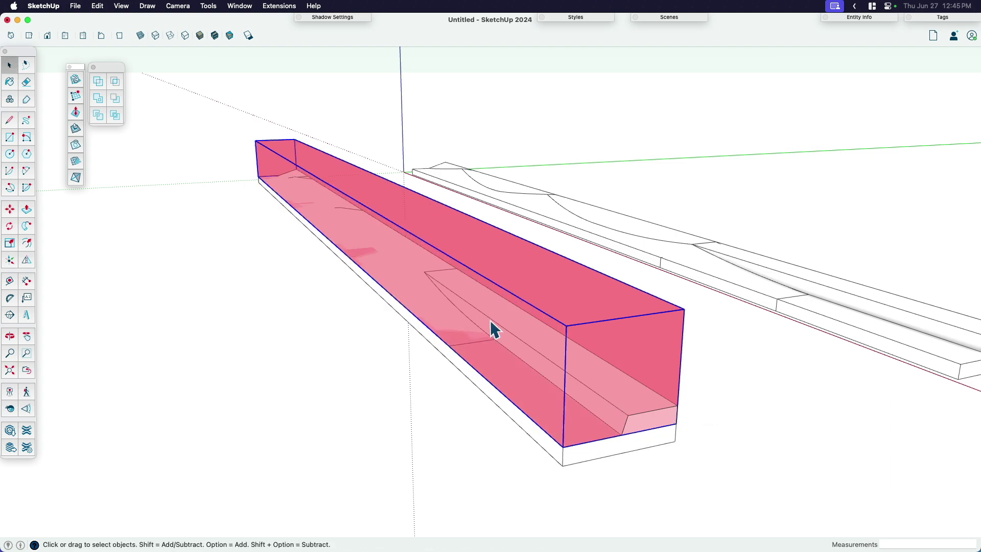
# Step: Show Entity Info and select the lower bench slab
pyautogui.moveTo(618, 383); pyautogui.dragTo(622, 278, button='middle')
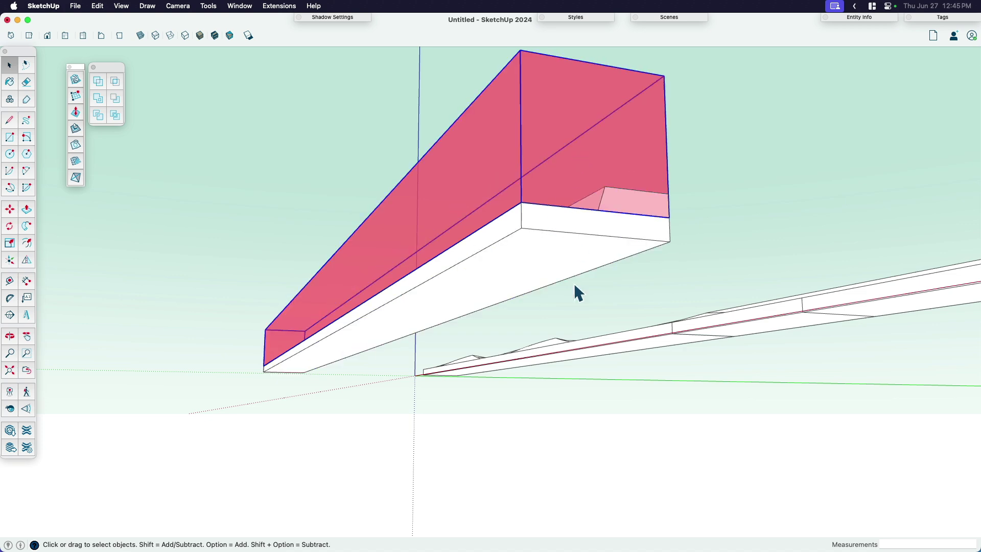
pyautogui.moveTo(541, 317); pyautogui.dragTo(537, 375, button='middle')
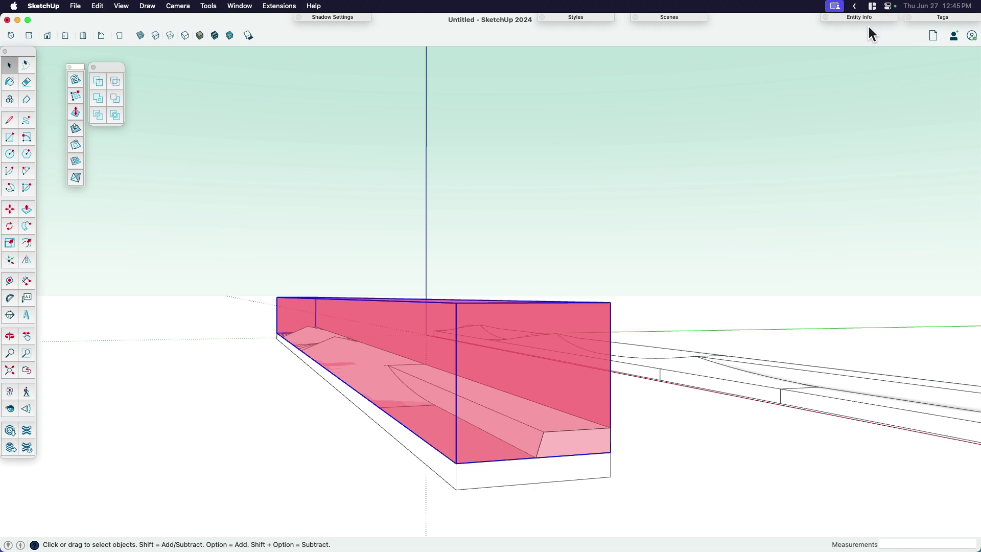
pyautogui.click(864, 17)
pyautogui.click(580, 473)
pyautogui.click(636, 482)
pyautogui.click(560, 382)
pyautogui.click(514, 438)
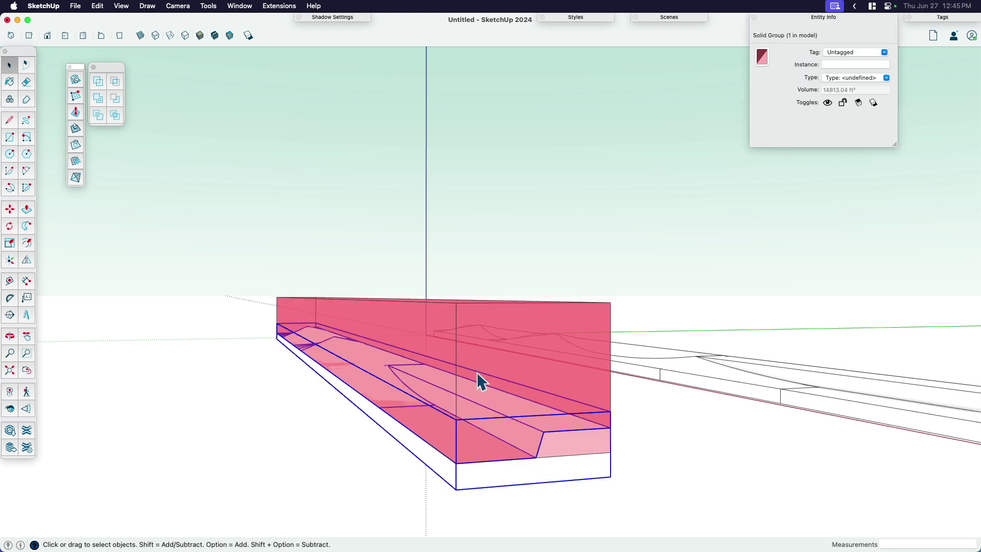
pyautogui.moveTo(117, 69)
pyautogui.mouseDown()
pyautogui.moveTo(228, 193)
pyautogui.moveTo(152, 142)
pyautogui.moveTo(117, 72)
pyautogui.mouseUp()
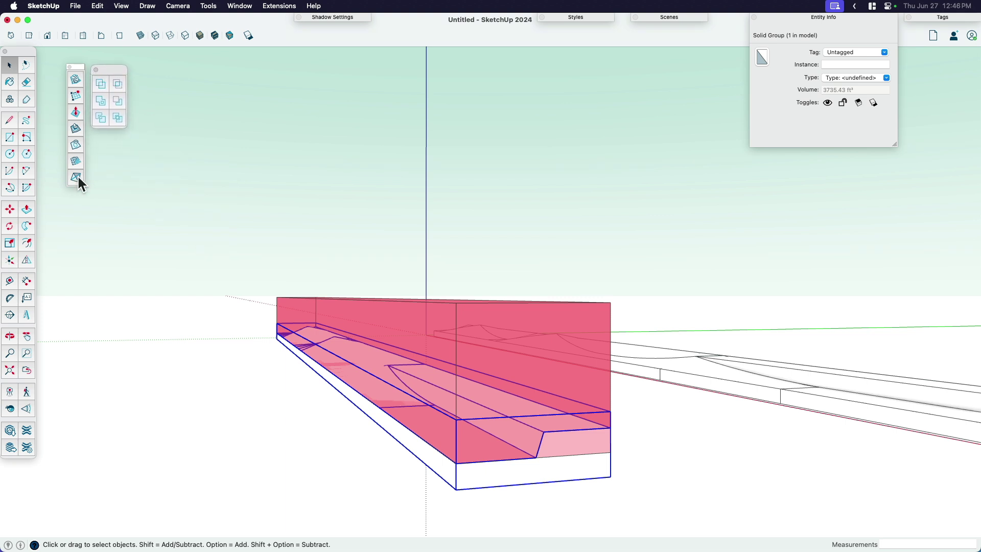
pyautogui.click(305, 250)
pyautogui.click(515, 477)
# Step: Subtract the bench slab from the salmon box, leaving a 13499.49 ft³ Difference solid
pyautogui.click(118, 99)
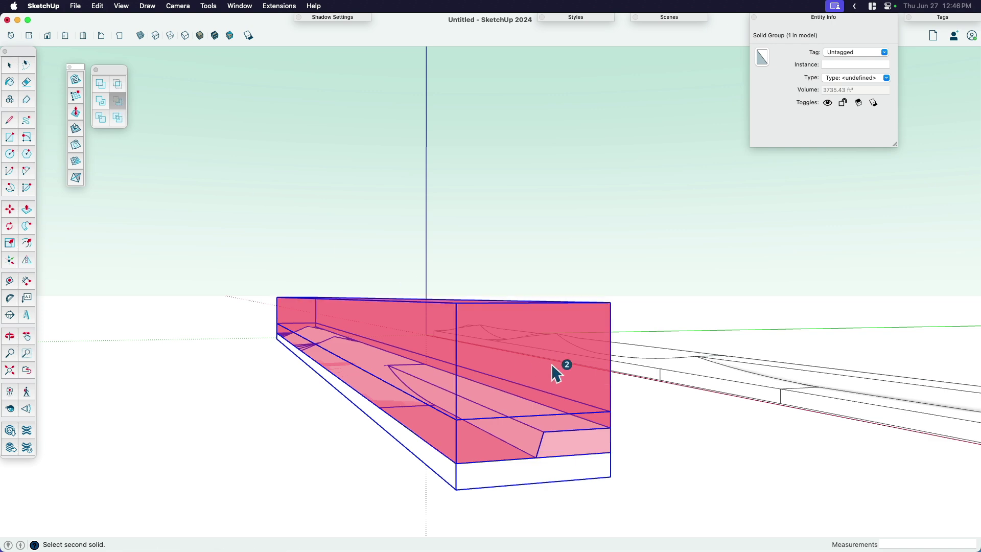
pyautogui.click(548, 313)
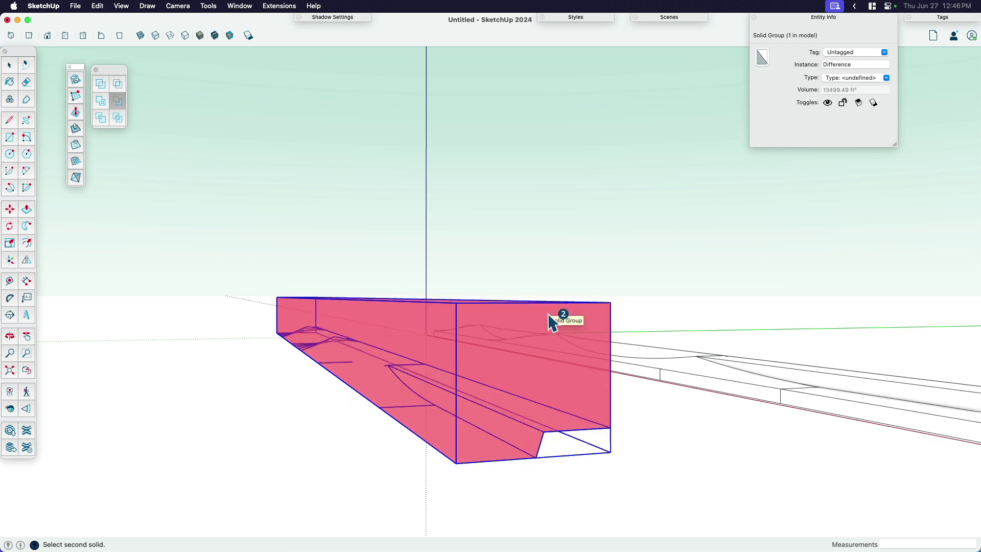
pyautogui.click(491, 489)
pyautogui.moveTo(451, 416); pyautogui.dragTo(433, 318, button='middle')
pyautogui.tripleClick(433, 318)
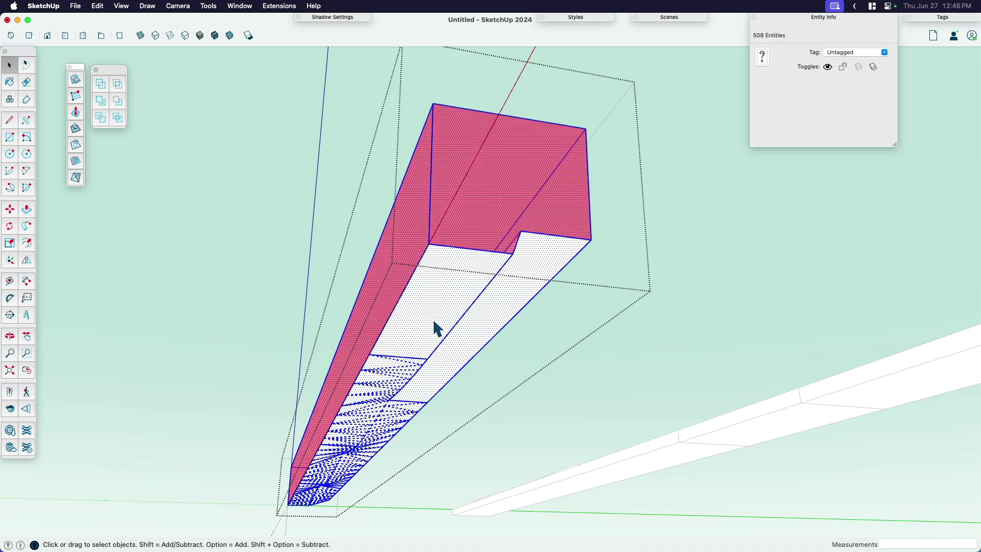
# Step: Paint the carved box's white inner faces pink and close the Colors panel
pyautogui.press('b')
pyautogui.click(464, 276)
pyautogui.press('space')
pyautogui.click(550, 363)
pyautogui.moveTo(396, 363)
pyautogui.mouseDown(button='middle')
pyautogui.moveTo(412, 378)
pyautogui.moveTo(427, 440)
pyautogui.moveTo(339, 444)
pyautogui.moveTo(403, 453)
pyautogui.mouseUp(button='middle')
pyautogui.scroll(-3, 408, 449)
pyautogui.click(500, 426)
pyautogui.scroll(-3, 497, 337)
pyautogui.moveTo(497, 336); pyautogui.dragTo(531, 469, button='middle')
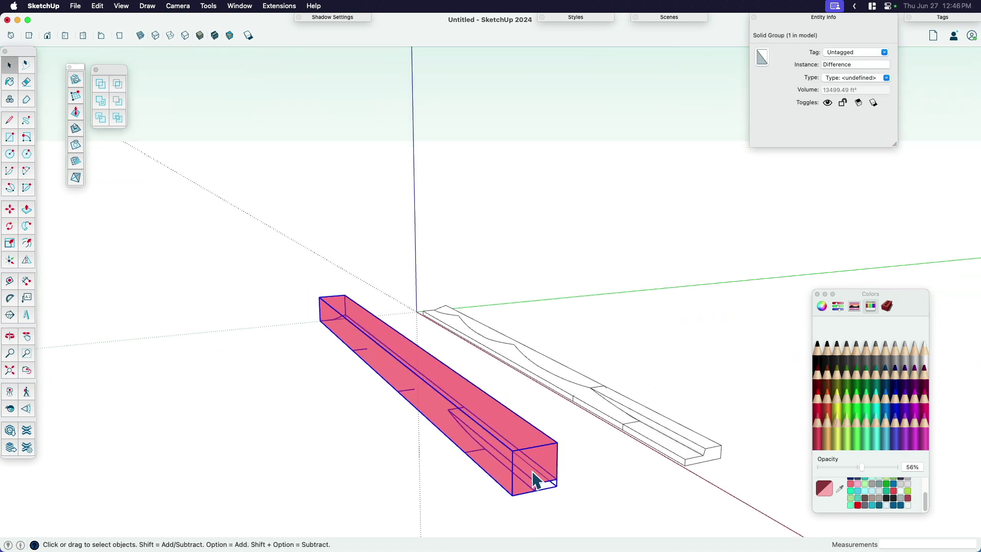
pyautogui.scroll(3, 531, 470)
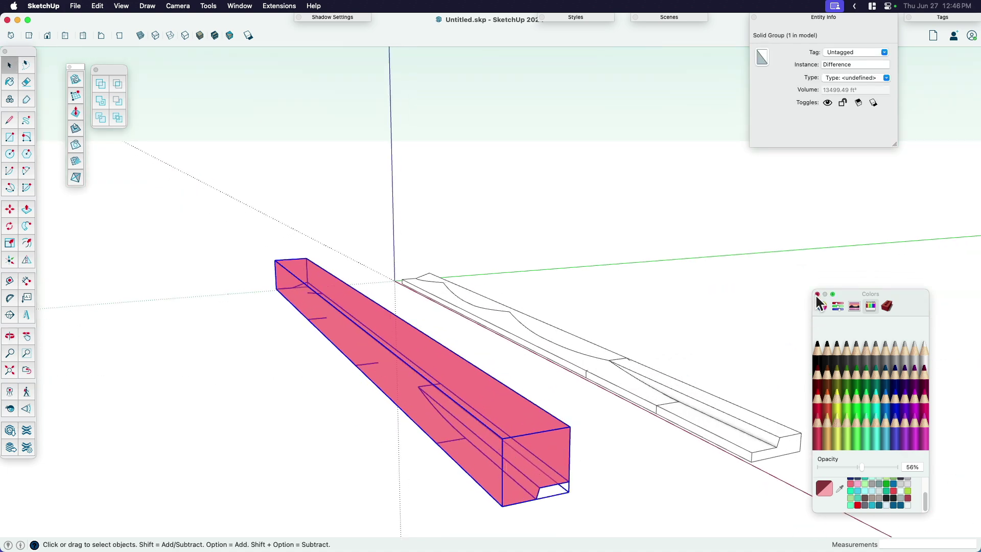
pyautogui.click(817, 295)
pyautogui.click(594, 479)
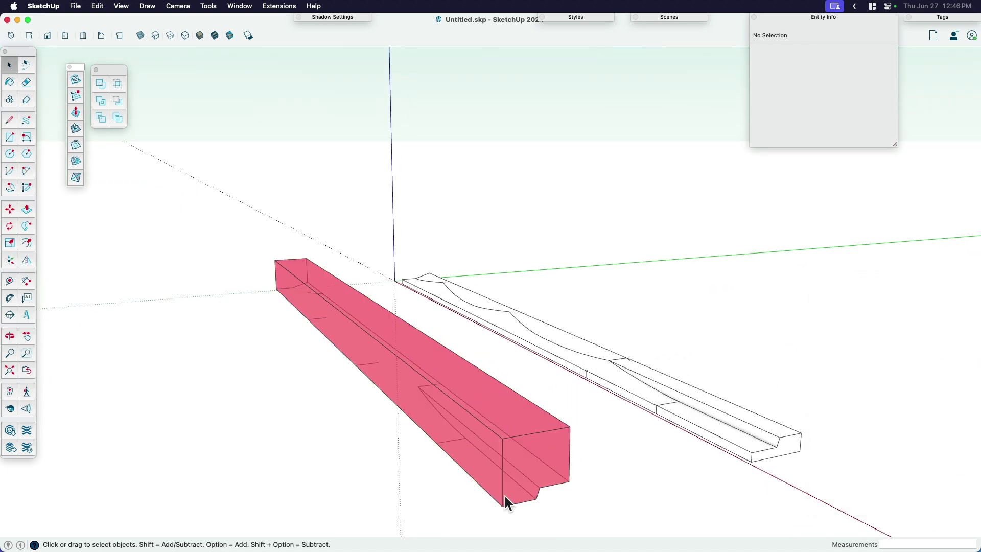
# Step: Erase two cross edges to merge the end faces, then copy the merged face onto the box
pyautogui.keyDown('shift'); pyautogui.moveTo(505, 495); pyautogui.dragTo(528, 439, button='middle'); pyautogui.keyUp('shift')
pyautogui.scroll(3, 550, 441)
pyautogui.moveTo(722, 403)
pyautogui.mouseDown(button='middle')
pyautogui.moveTo(744, 411)
pyautogui.moveTo(554, 247)
pyautogui.mouseUp(button='middle')
pyautogui.press('e')
pyautogui.moveTo(567, 233); pyautogui.dragTo(540, 263)
pyautogui.press('space')
pyautogui.click(552, 252)
pyautogui.press('m')
pyautogui.click(639, 199)
pyautogui.press('alt')
pyautogui.moveTo(464, 280); pyautogui.dragTo(449, 437, button='middle')
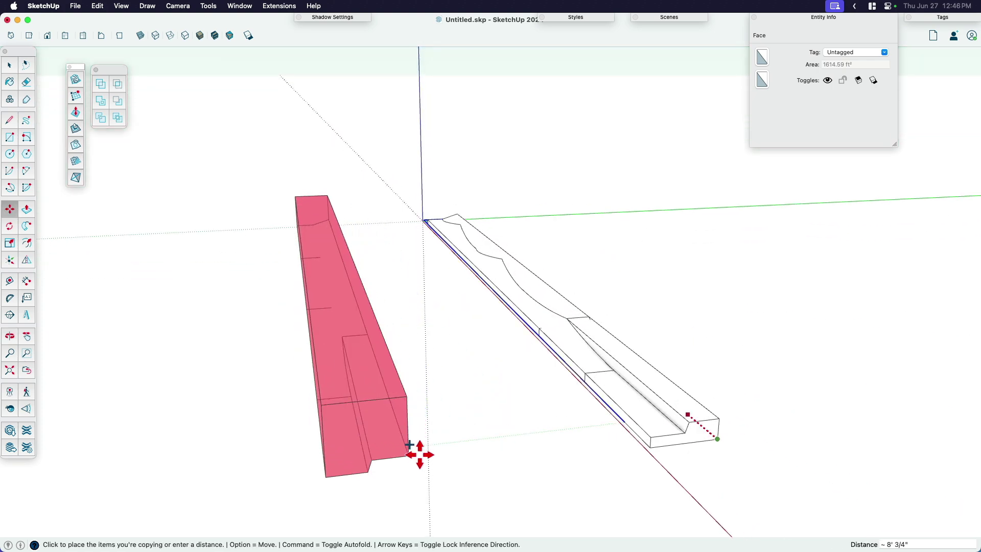
pyautogui.click(404, 461)
pyautogui.press('space')
# Step: Erase the stray long edge running under the pink box
pyautogui.press('e')
pyautogui.scroll(3, 327, 467)
pyautogui.moveTo(337, 461); pyautogui.dragTo(436, 480, button='middle')
pyautogui.press('space')
pyautogui.press('e')
pyautogui.scroll(3, 204, 240)
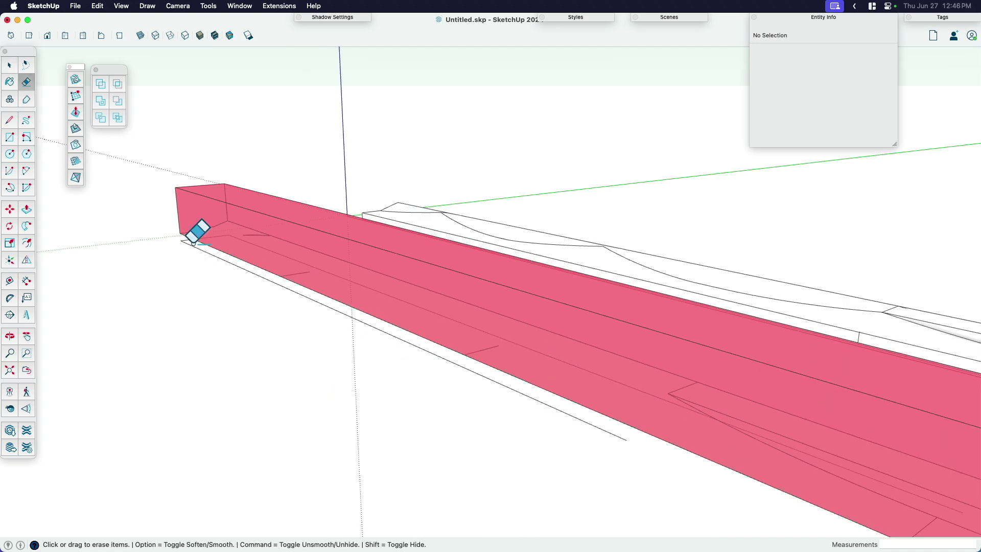
pyautogui.click(195, 246)
pyautogui.press('space')
pyautogui.scroll(-4, 415, 363)
pyautogui.moveTo(406, 346); pyautogui.dragTo(159, 320, button='middle')
# Step: Delete the short stray edge and begin a rectangle at the box's end corner
pyautogui.press('space')
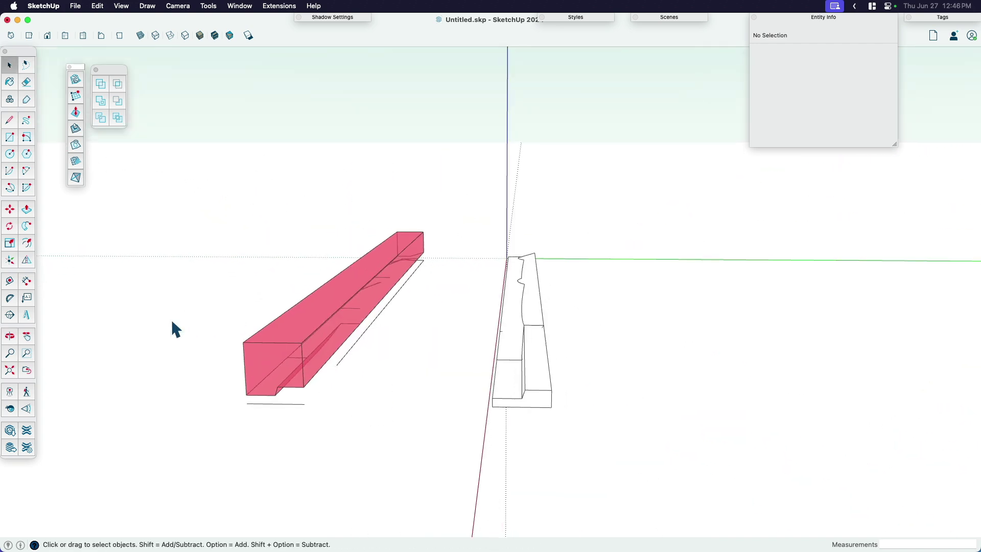
pyautogui.click(414, 273)
pyautogui.click(355, 343)
pyautogui.press('Delete')
pyautogui.moveTo(266, 420); pyautogui.dragTo(496, 424, button='middle')
pyautogui.scroll(3, 637, 416)
pyautogui.press('r')
pyautogui.click(629, 417)
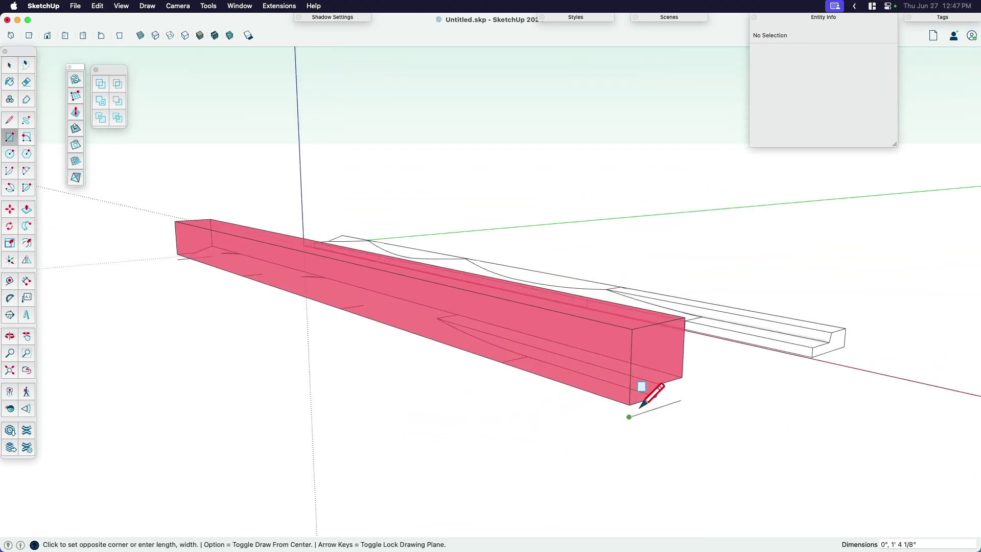
# Step: Finish the end rectangle, push/pull it 4 inches into a slab, and select the slab
pyautogui.click(685, 332)
pyautogui.press('space')
pyautogui.click(671, 395)
pyautogui.scroll(6, 657, 453)
pyautogui.press('p')
pyautogui.click(608, 466)
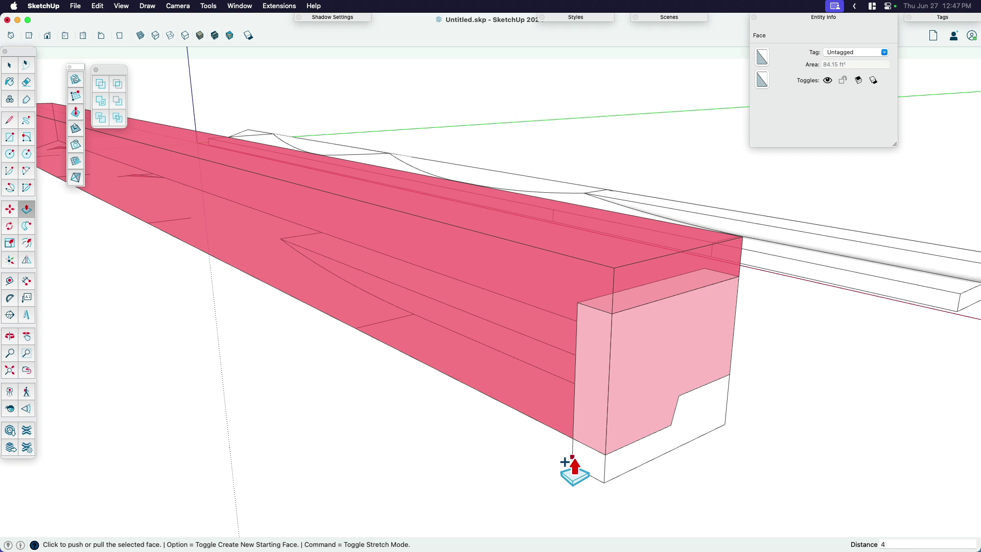
pyautogui.press('Return')
pyautogui.press('space')
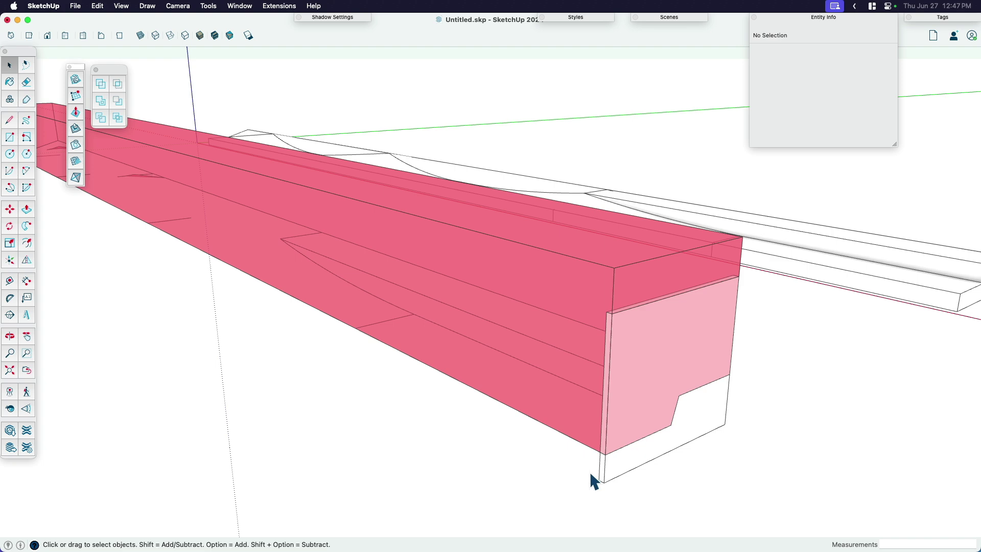
pyautogui.doubleClick(609, 472)
pyautogui.moveTo(611, 470); pyautogui.dragTo(642, 460, button='middle')
# Step: Try a Move copy of the end slab, then cancel it and view the box from low
pyautogui.press('m')
pyautogui.press('alt')
pyautogui.click(607, 477)
pyautogui.scroll(-5, 771, 486)
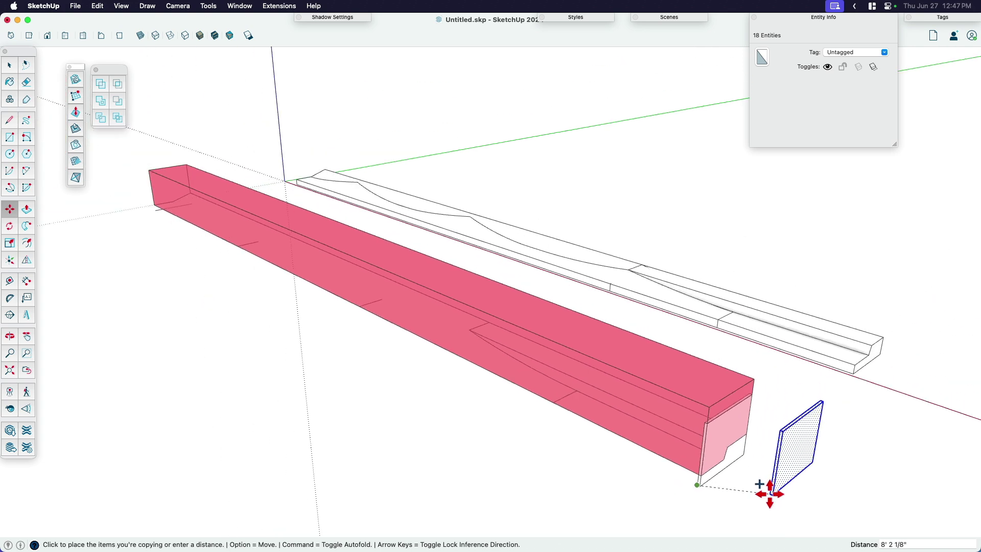
pyautogui.scroll(10, 144, 192)
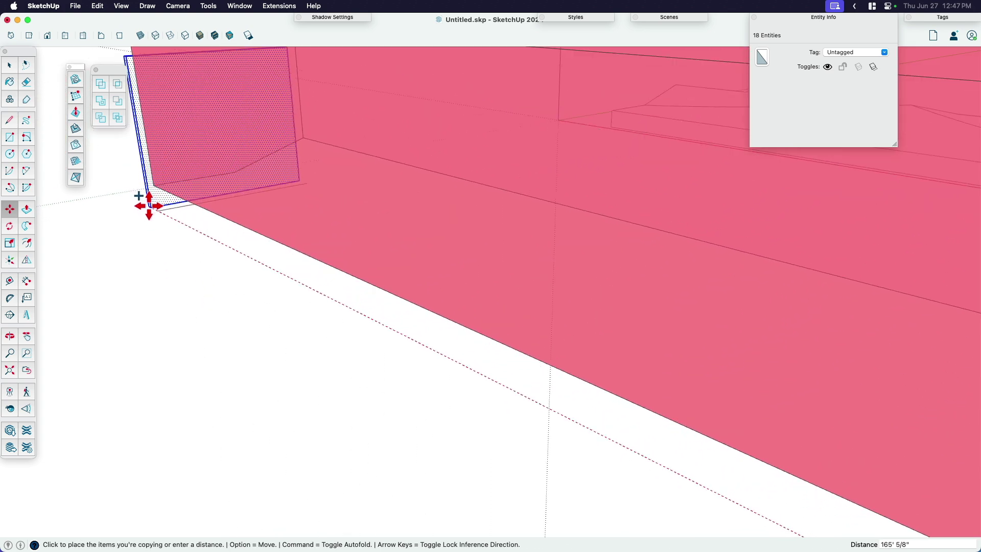
pyautogui.moveTo(146, 201); pyautogui.dragTo(265, 252, button='middle')
pyautogui.scroll(-5, 239, 268)
pyautogui.press('space')
pyautogui.moveTo(425, 341); pyautogui.dragTo(571, 309, button='middle')
pyautogui.scroll(-6, 549, 361)
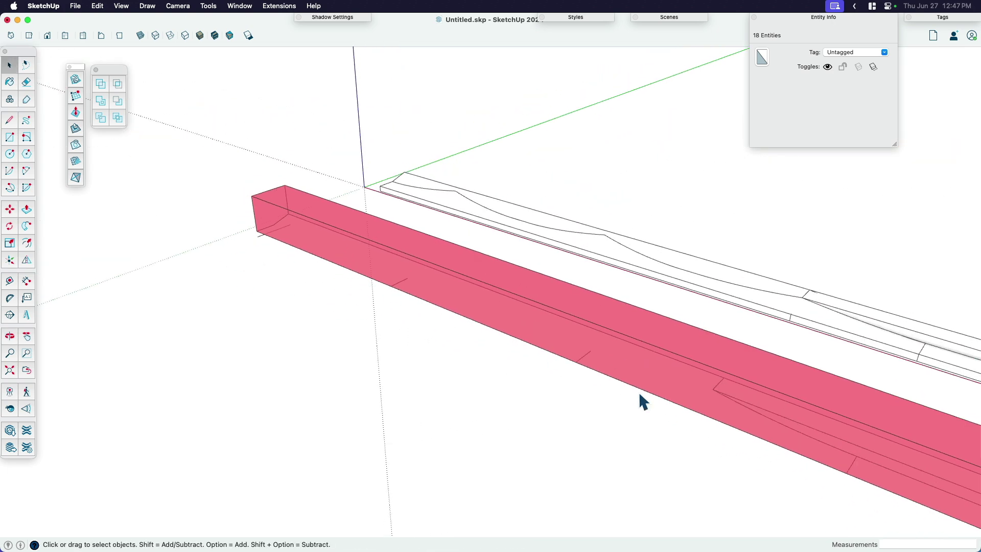
# Step: Copy the end face to the box's far end and array it into 400 evenly spaced slats
pyautogui.press('m')
pyautogui.scroll(6, 705, 419)
pyautogui.press('alt')
pyautogui.click(716, 413)
pyautogui.scroll(-5, 755, 449)
pyautogui.scroll(8, 302, 256)
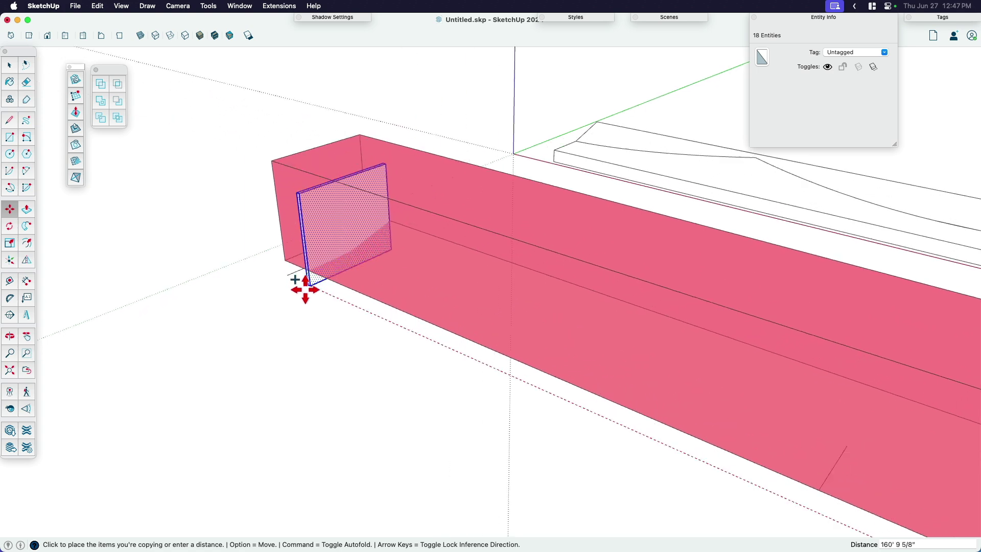
pyautogui.scroll(5, 287, 272)
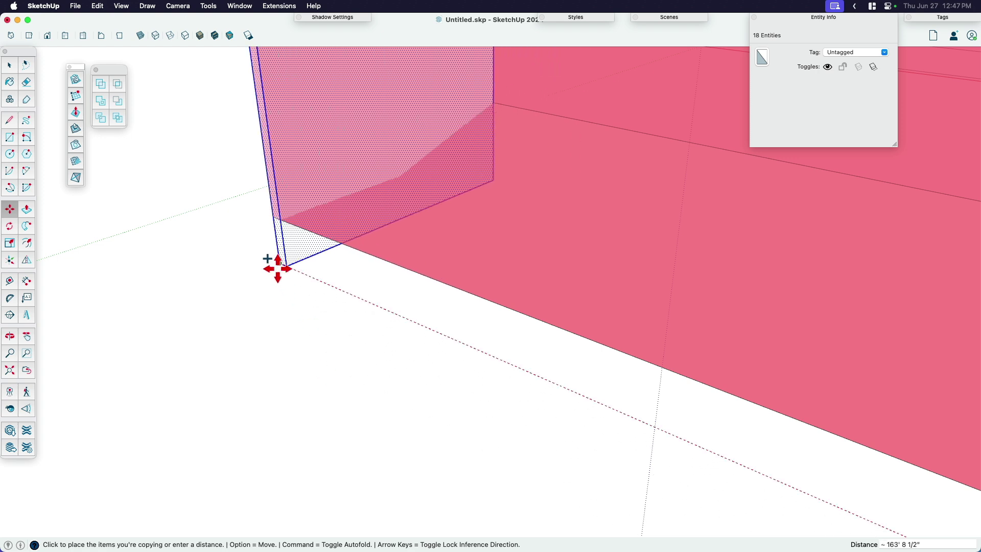
pyautogui.click(274, 263)
pyautogui.scroll(-2, 254, 317)
pyautogui.scroll(-8, 254, 318)
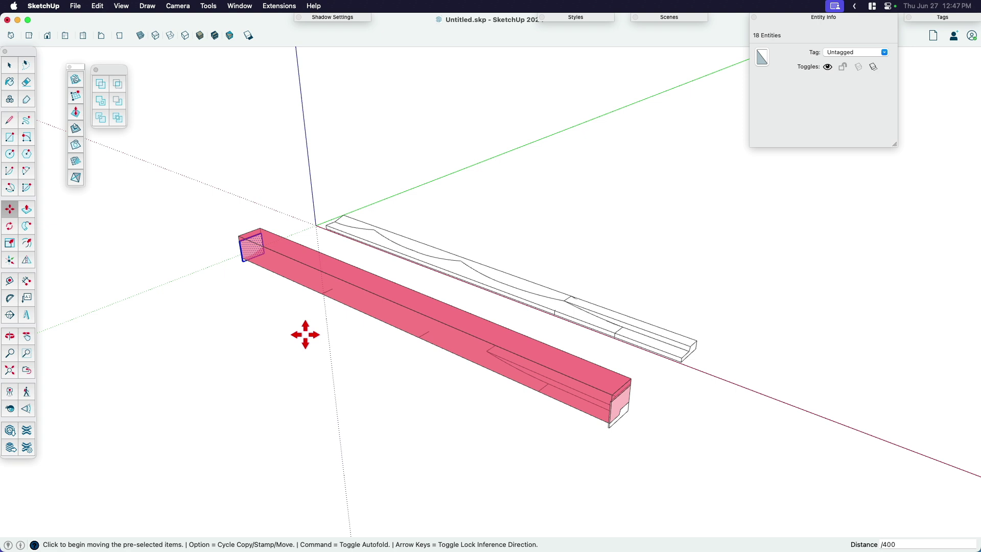
pyautogui.press('Return')
# Step: Confirm the 400-copy array and click through the last few slat faces
pyautogui.press('space')
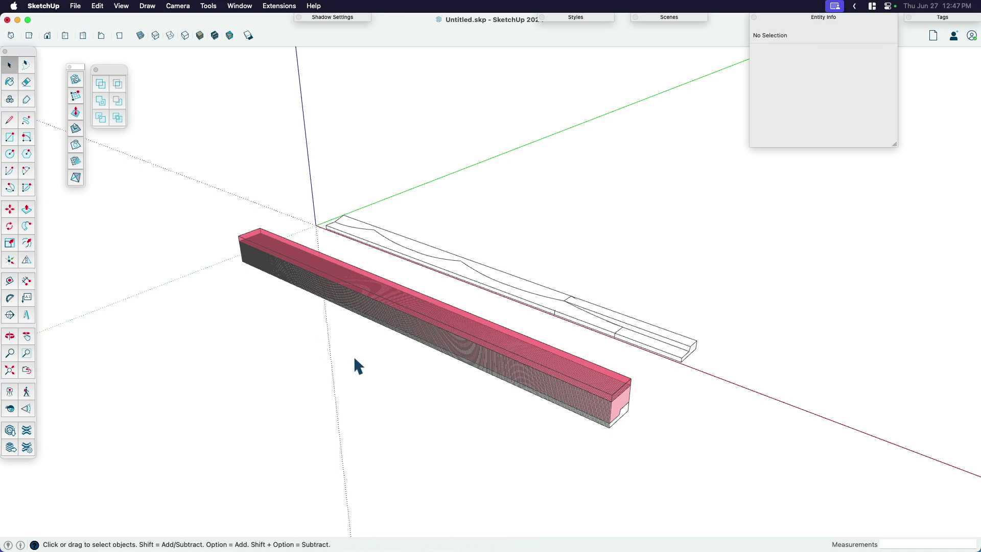
pyautogui.scroll(4, 569, 375)
pyautogui.scroll(10, 632, 491)
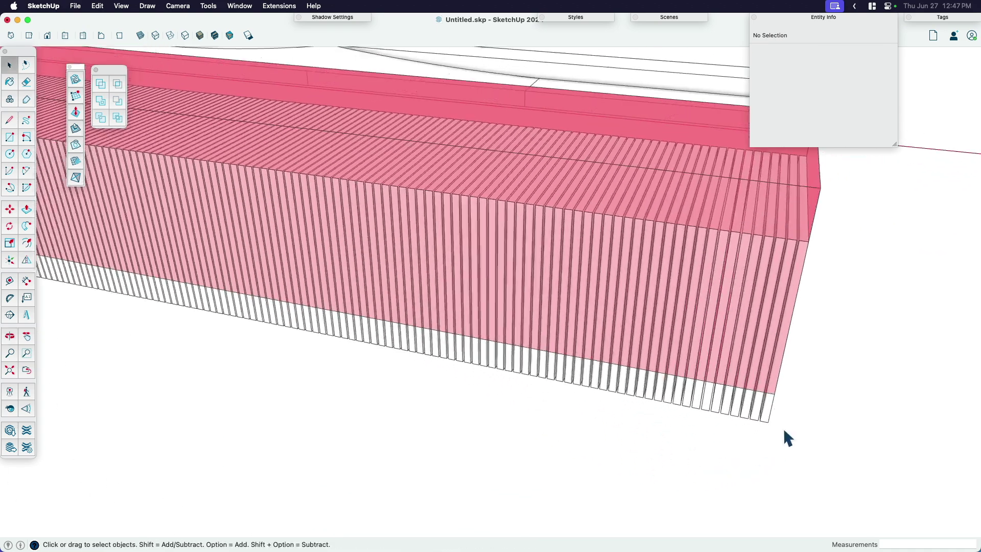
pyautogui.scroll(5, 748, 411)
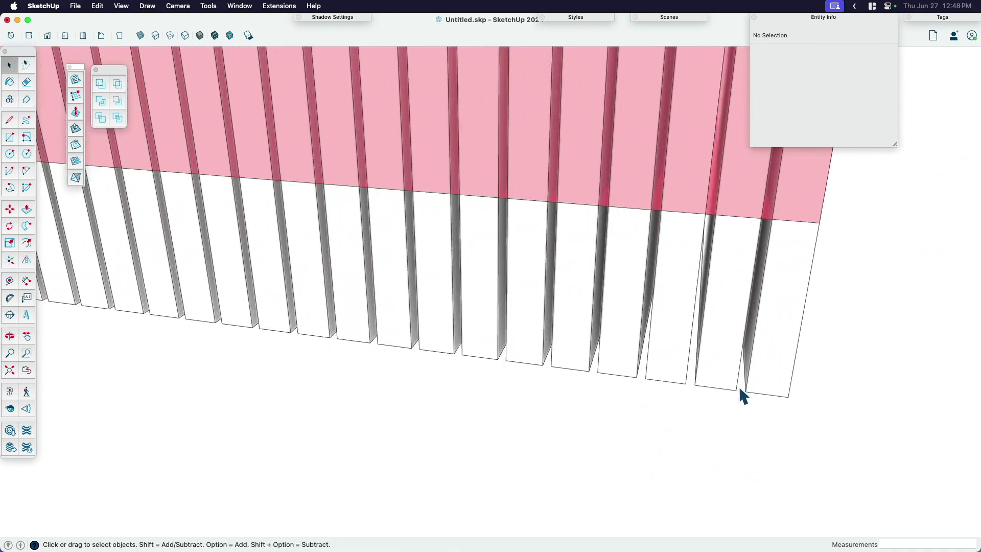
pyautogui.click(765, 367)
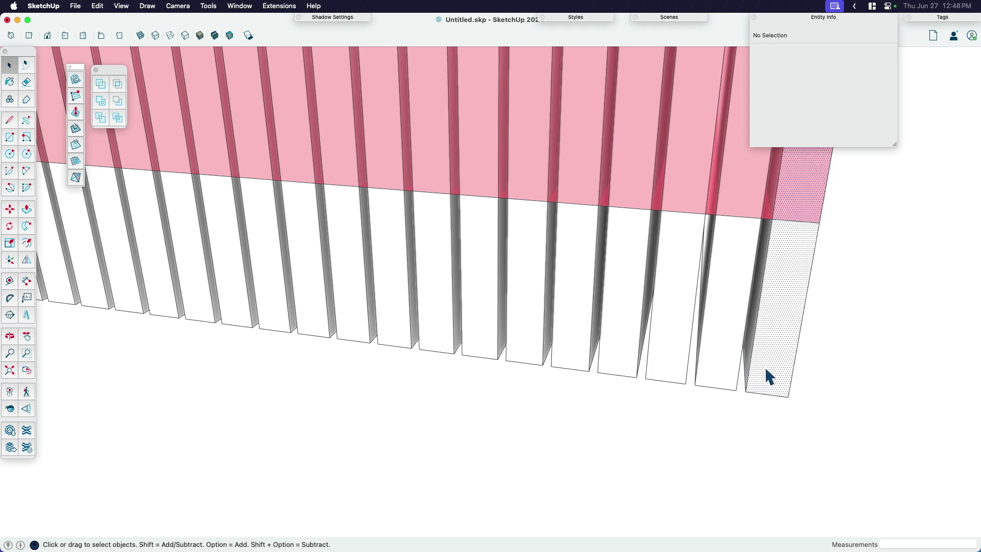
pyautogui.click(727, 364)
pyautogui.click(778, 374)
pyautogui.click(725, 360)
pyautogui.scroll(-5, 733, 372)
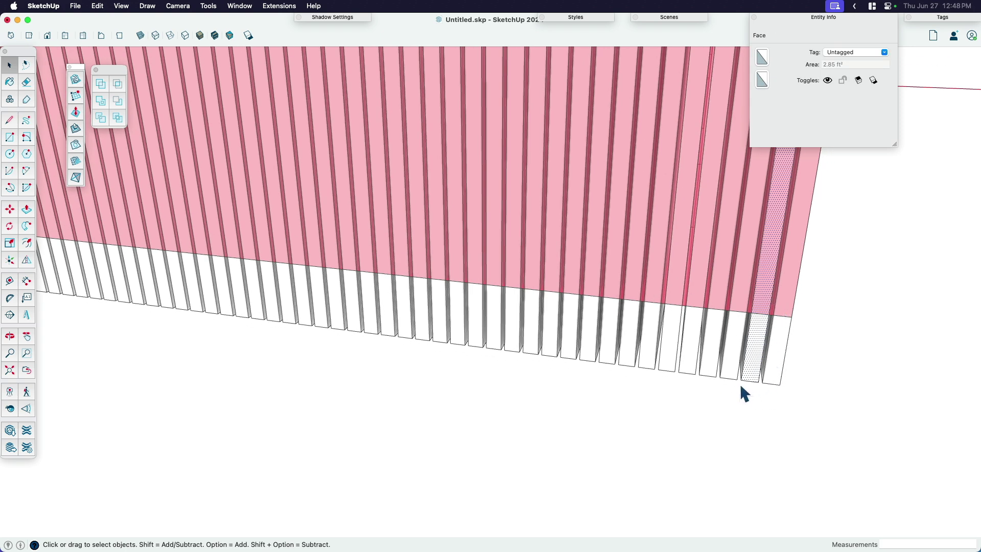
pyautogui.scroll(-3, 748, 393)
pyautogui.moveTo(740, 411); pyautogui.dragTo(417, 379, button='middle')
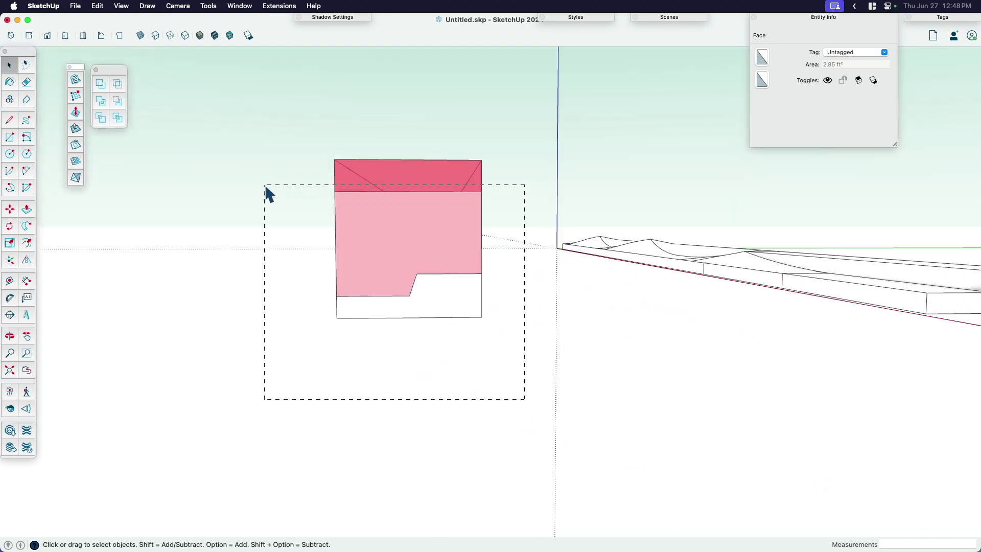
# Step: Select the slatted box without the red top piece and make it a group
pyautogui.moveTo(265, 187); pyautogui.dragTo(398, 172)
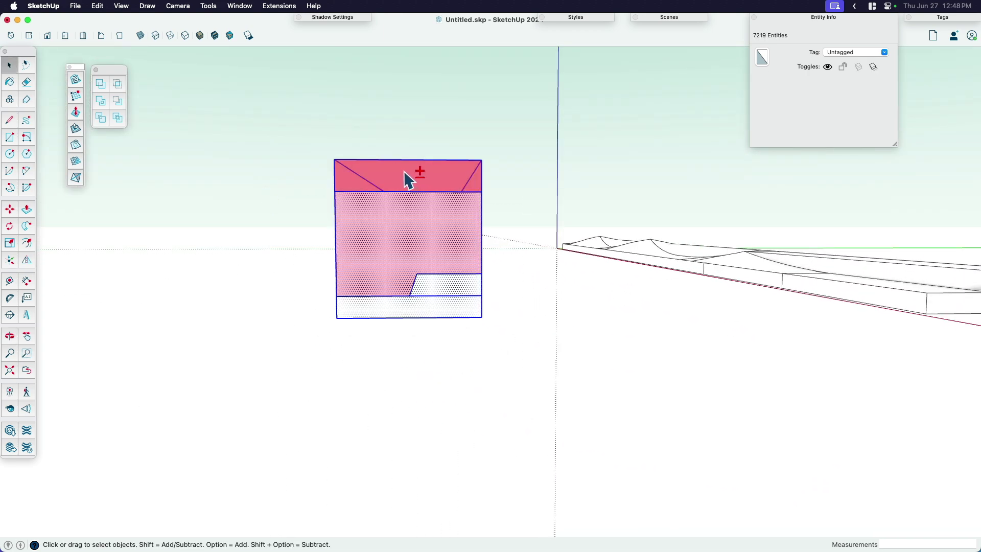
pyautogui.scroll(3, 403, 170)
pyautogui.keyDown('shift'); pyautogui.click(396, 173); pyautogui.keyUp('shift')
pyautogui.moveTo(352, 270); pyautogui.dragTo(585, 329, button='middle')
pyautogui.rightClick(602, 398)
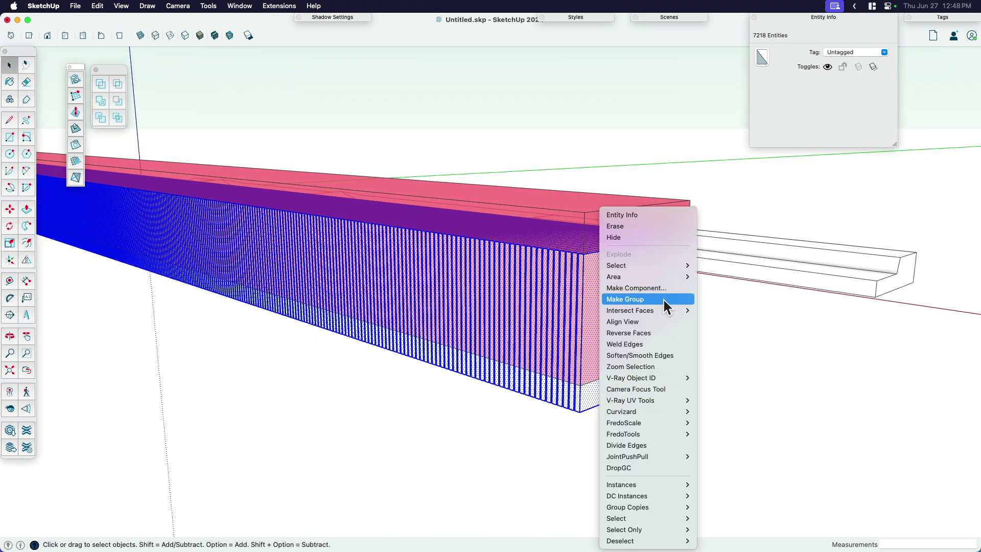
pyautogui.click(663, 298)
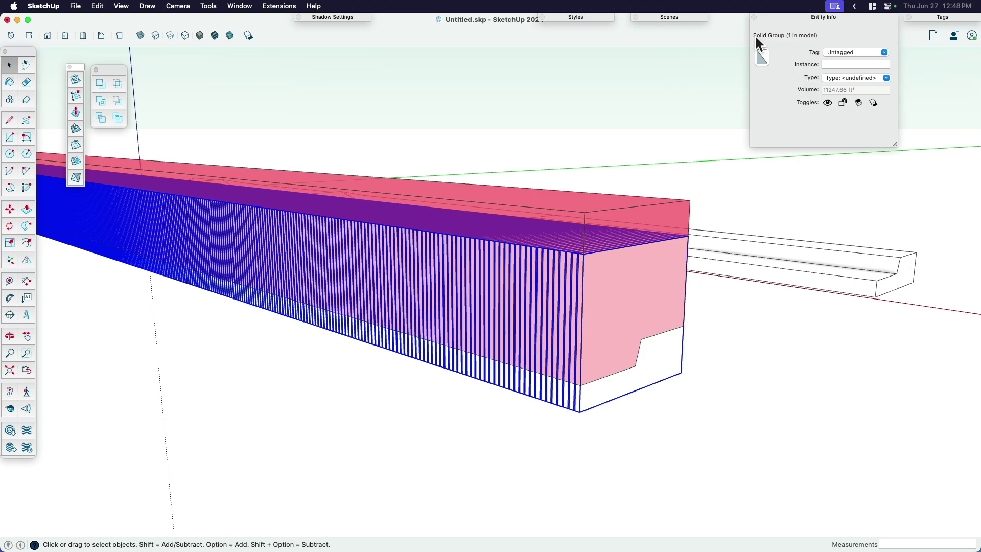
# Step: Inside the slat group, select connected slat strips and single slat faces
pyautogui.doubleClick(605, 391)
pyautogui.scroll(5, 556, 394)
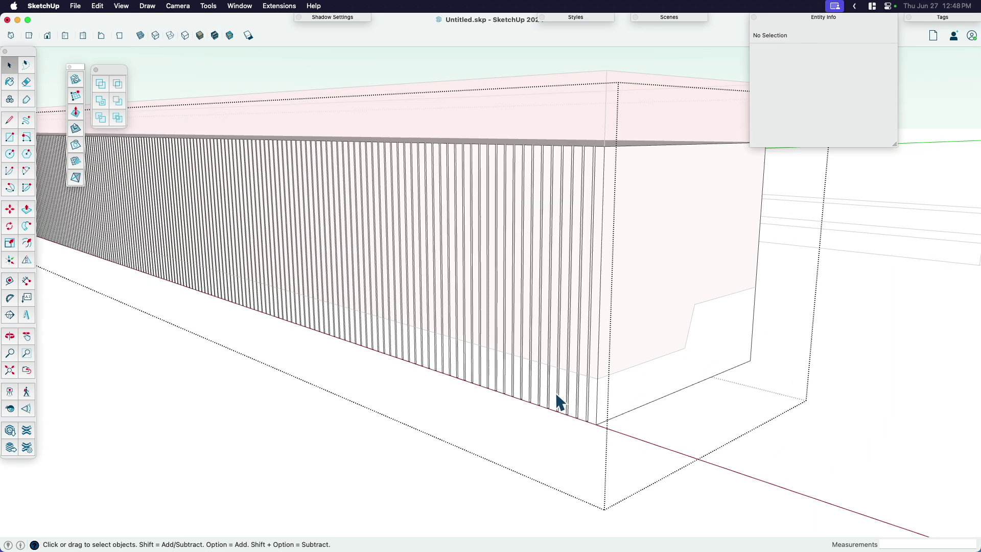
pyautogui.tripleClick(531, 394)
pyautogui.moveTo(434, 327); pyautogui.dragTo(557, 370, button='middle')
pyautogui.click(495, 363)
pyautogui.click(425, 356)
pyautogui.click(348, 351)
pyautogui.tripleClick(462, 374)
# Step: Select further individual slat faces along the row to check their areas
pyautogui.scroll(3, 499, 376)
pyautogui.scroll(-1, 558, 372)
pyautogui.click(480, 384)
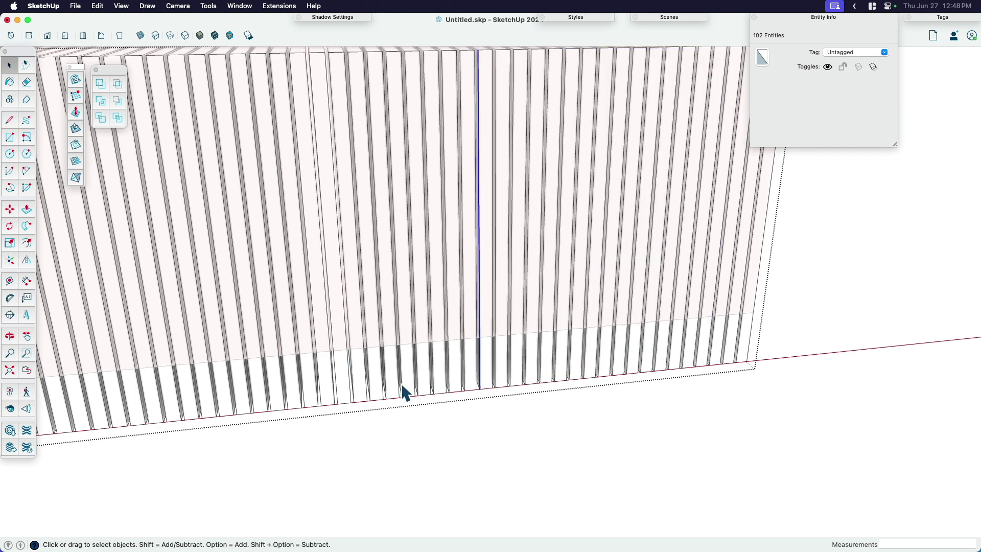
pyautogui.click(308, 383)
pyautogui.click(257, 384)
pyautogui.click(469, 383)
pyautogui.click(566, 361)
pyautogui.click(634, 356)
pyautogui.click(721, 347)
pyautogui.moveTo(723, 348); pyautogui.dragTo(478, 364, button='middle')
pyautogui.scroll(-2, 478, 364)
# Step: Close the group and select the whole slat group, an 11247.66 ft³ solid
pyautogui.click(628, 460)
pyautogui.click(629, 463)
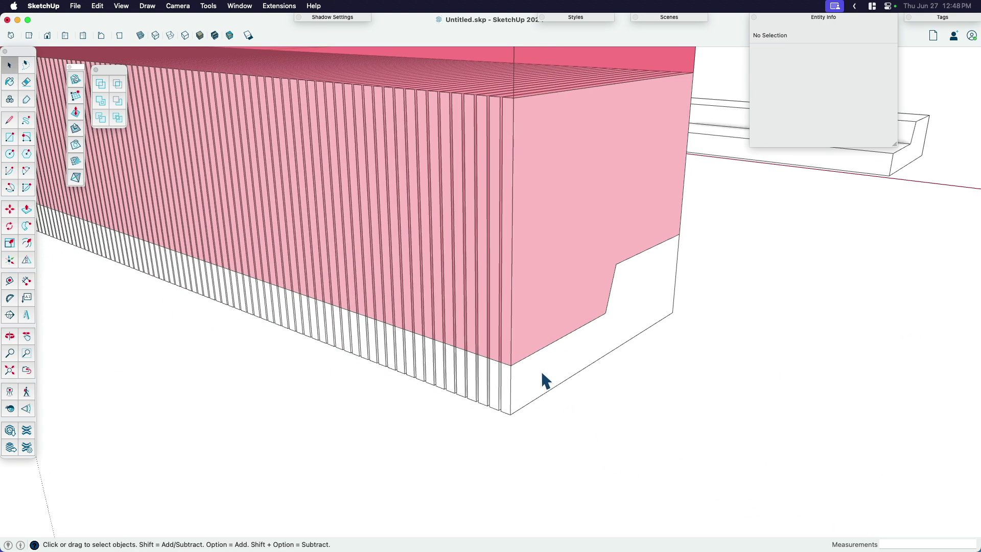
pyautogui.click(544, 377)
pyautogui.scroll(-10, 627, 399)
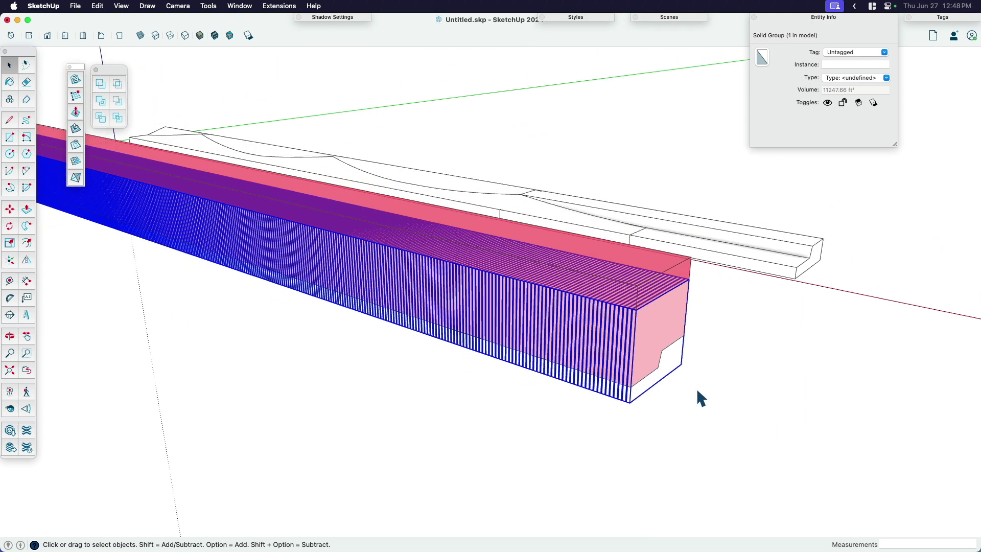
pyautogui.scroll(2, 568, 314)
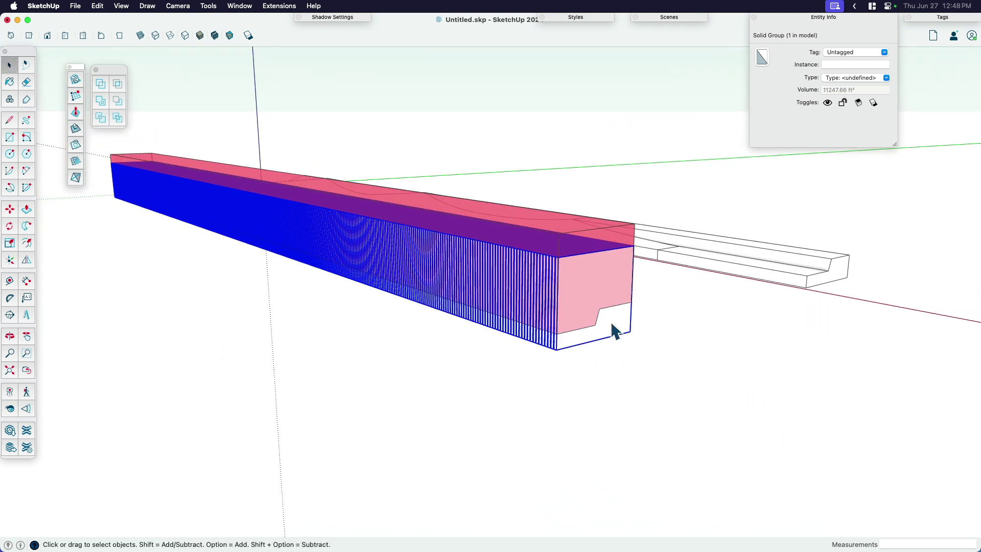
pyautogui.moveTo(615, 333); pyautogui.dragTo(633, 372, button='middle')
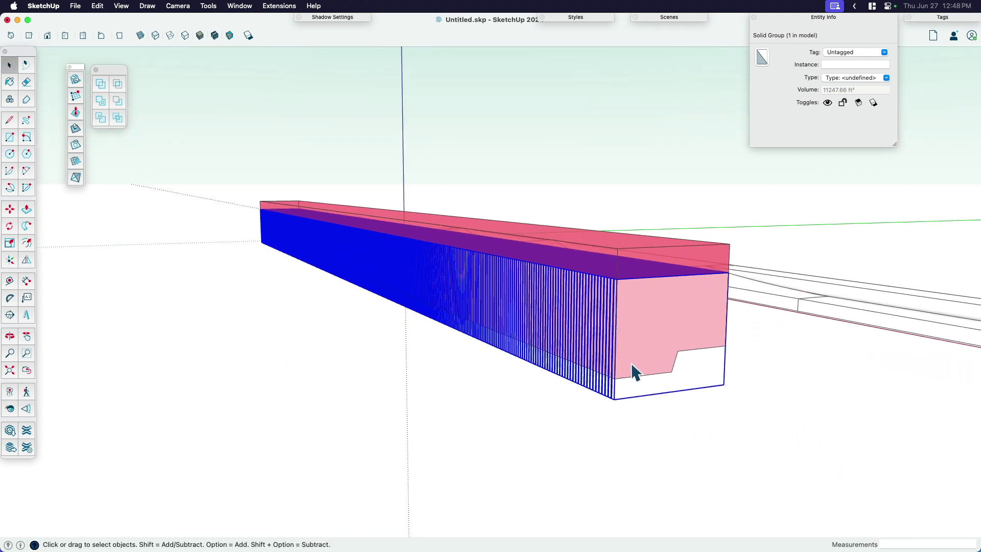
# Step: Subtract the pink bench form from the slat group, leaving a 3043.58 ft³ stepped Difference solid
pyautogui.click(699, 407)
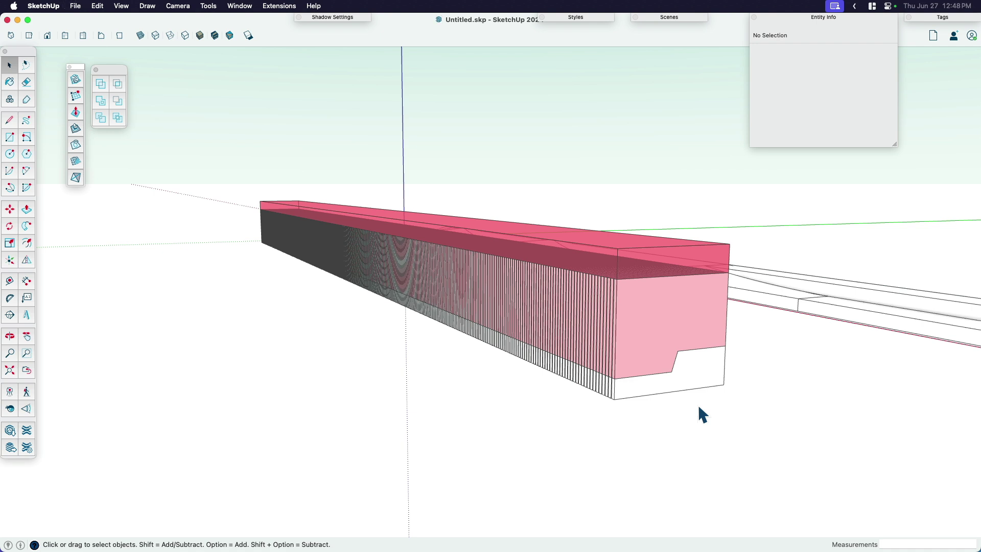
pyautogui.click(652, 264)
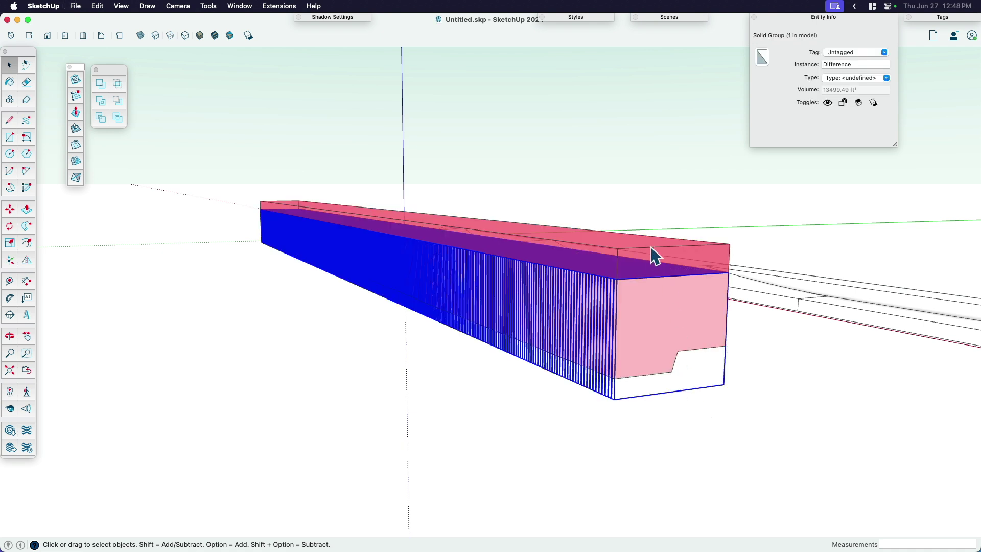
pyautogui.keyDown('shift'); pyautogui.moveTo(641, 267); pyautogui.dragTo(532, 279, button='middle'); pyautogui.keyUp('shift')
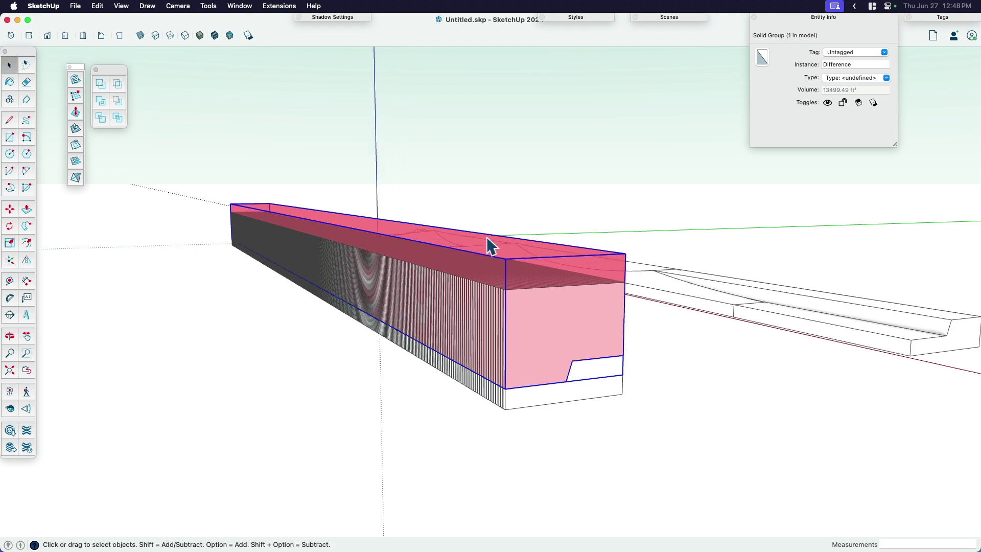
pyautogui.click(116, 99)
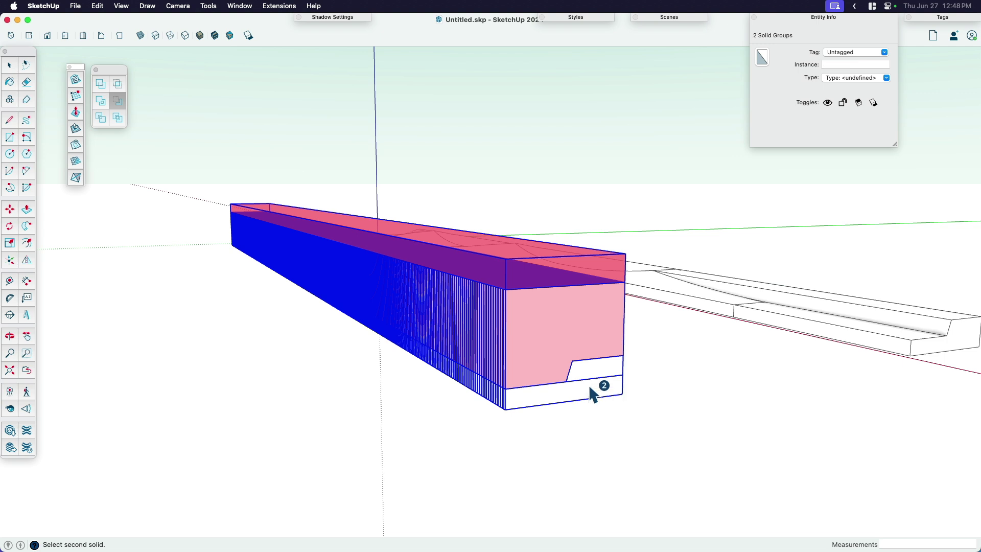
pyautogui.click(589, 388)
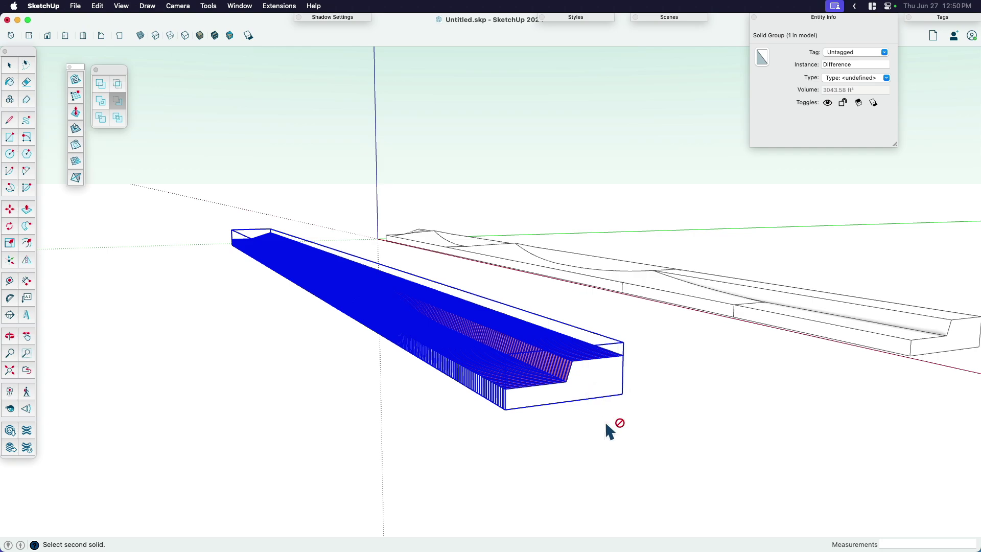
pyautogui.press('space')
pyautogui.moveTo(563, 381)
pyautogui.mouseDown(button='middle')
pyautogui.moveTo(649, 445)
pyautogui.moveTo(725, 435)
pyautogui.moveTo(761, 344)
pyautogui.moveTo(832, 348)
pyautogui.moveTo(646, 309)
pyautogui.moveTo(598, 367)
pyautogui.mouseUp(button='middle')
# Step: Inside the carved slat group, select all geometry and strip its existing materials
pyautogui.doubleClick(587, 371)
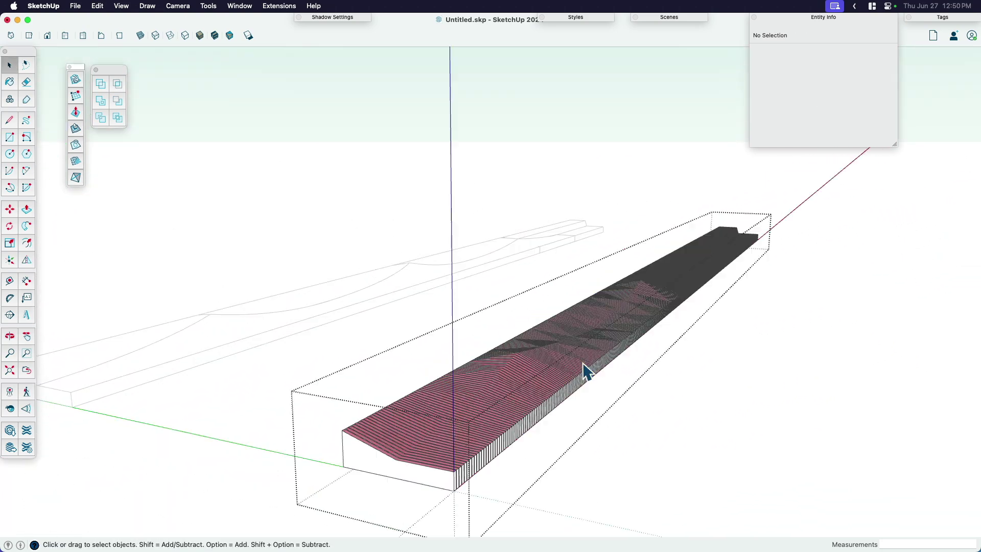
pyautogui.scroll(5, 460, 470)
pyautogui.moveTo(444, 422); pyautogui.dragTo(547, 324, button='middle')
pyautogui.scroll(-4, 551, 328)
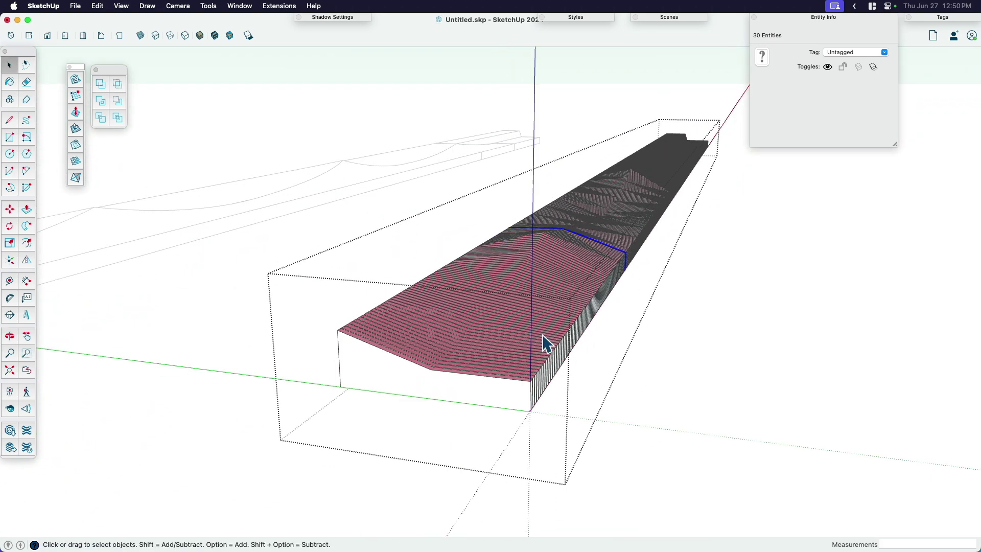
pyautogui.tripleClick(543, 336)
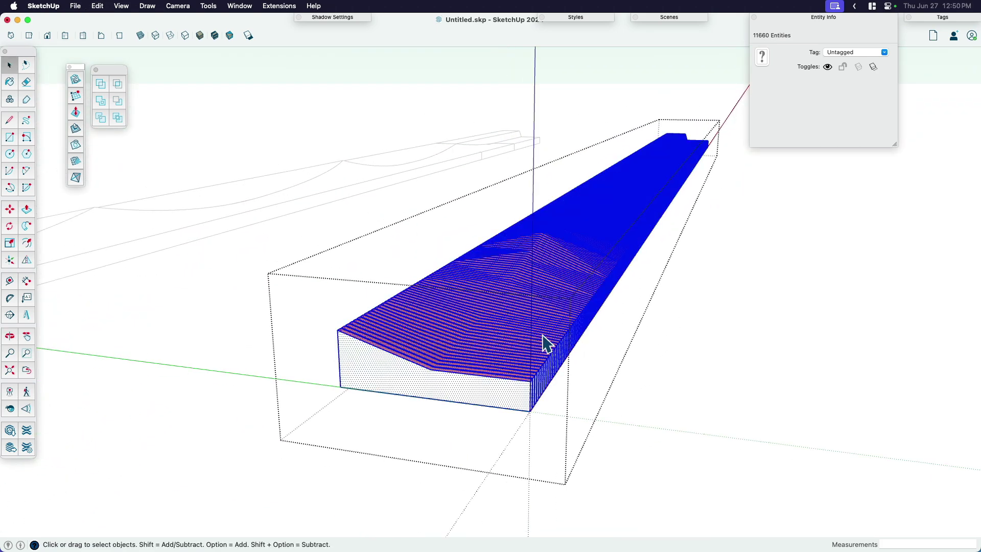
pyautogui.click(279, 5)
pyautogui.moveTo(342, 280)
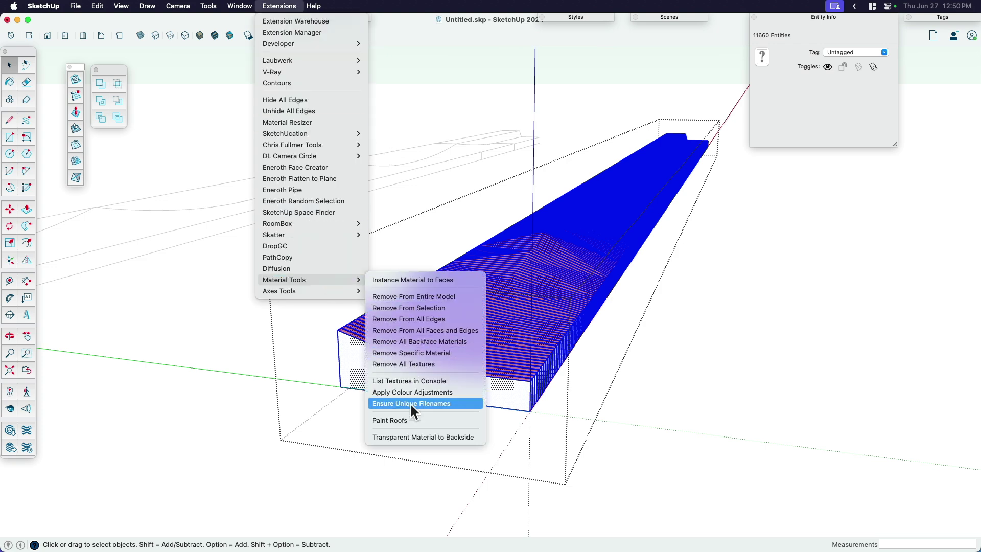
pyautogui.click(416, 308)
# Step: Paint the carved slat group a light tan wood colour at 100% opacity
pyautogui.click(513, 371)
pyautogui.press('b')
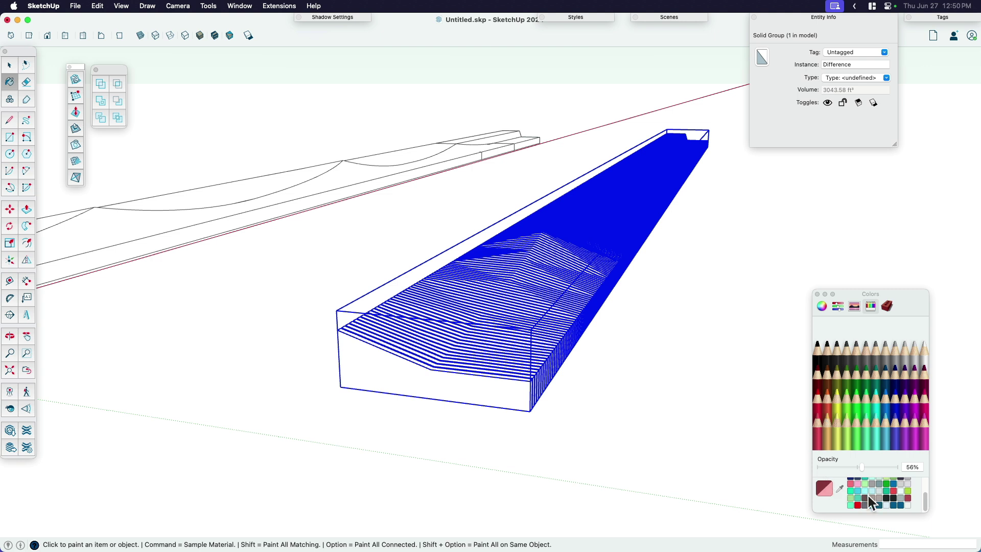
pyautogui.click(821, 306)
pyautogui.click(880, 373)
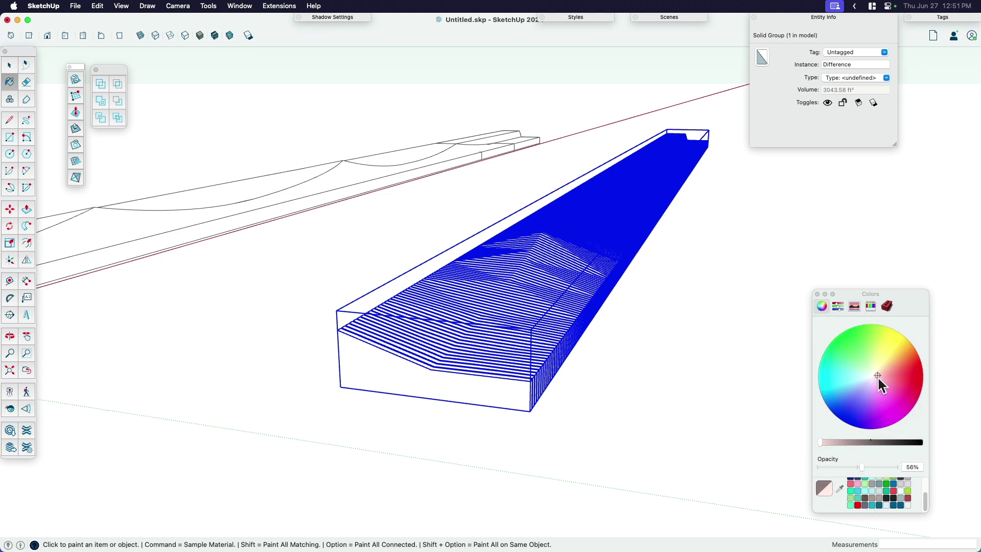
pyautogui.click(834, 443)
pyautogui.moveTo(861, 466); pyautogui.dragTo(916, 450)
pyautogui.moveTo(879, 374); pyautogui.dragTo(884, 367)
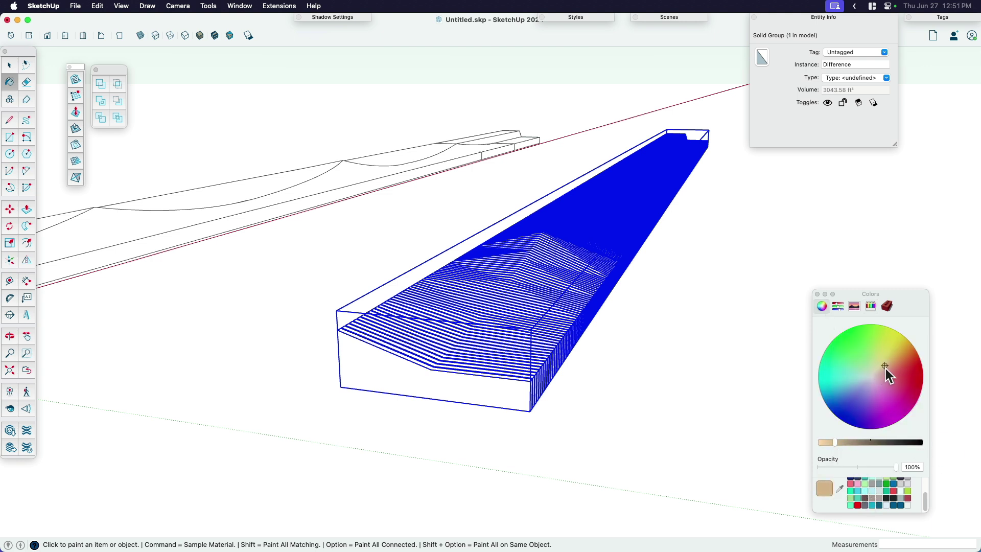
pyautogui.click(536, 322)
pyautogui.press('space')
pyautogui.click(734, 93)
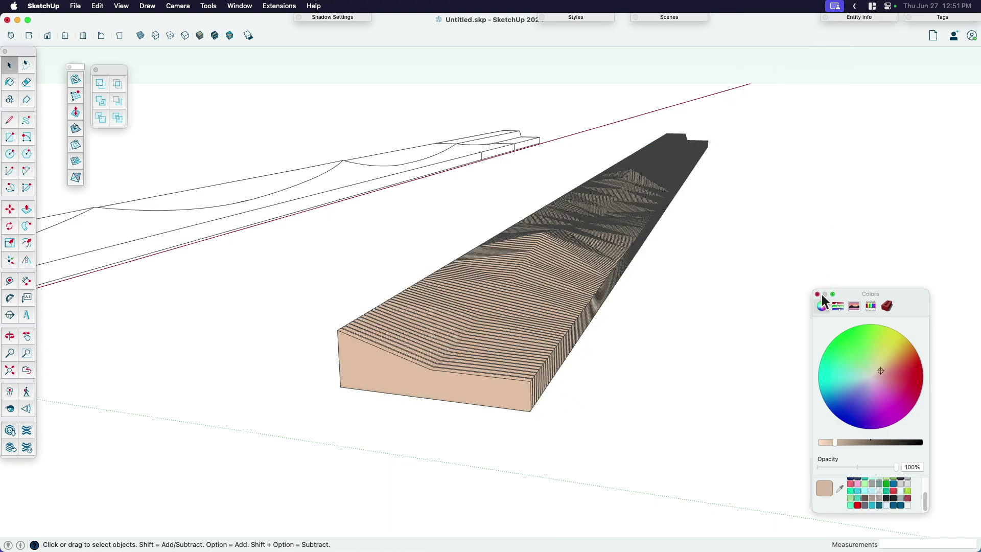
# Step: Close the colour picker and show hidden geometry on both models
pyautogui.click(820, 294)
pyautogui.moveTo(740, 311); pyautogui.dragTo(559, 289, button='middle')
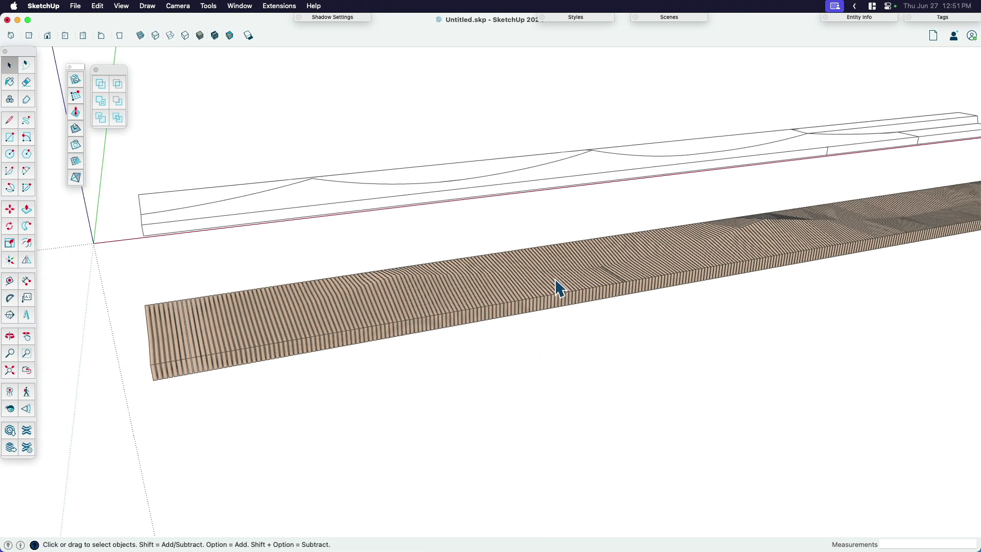
pyautogui.hotkey('alt', 'h')
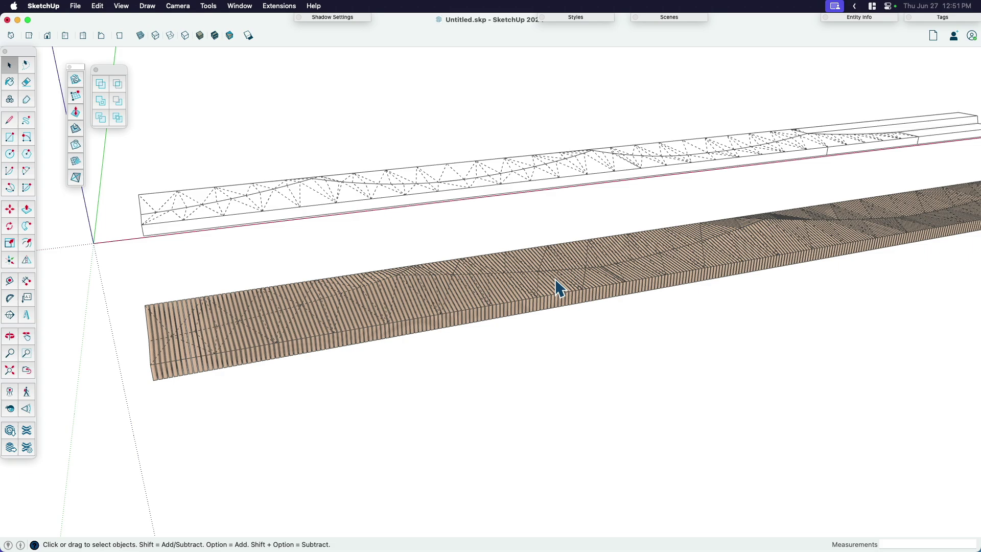
# Step: Orbit low along the tan slatted bench to inspect its end face and slats
pyautogui.moveTo(293, 319); pyautogui.dragTo(523, 305, button='middle')
pyautogui.scroll(3, 651, 274)
pyautogui.scroll(4, 599, 280)
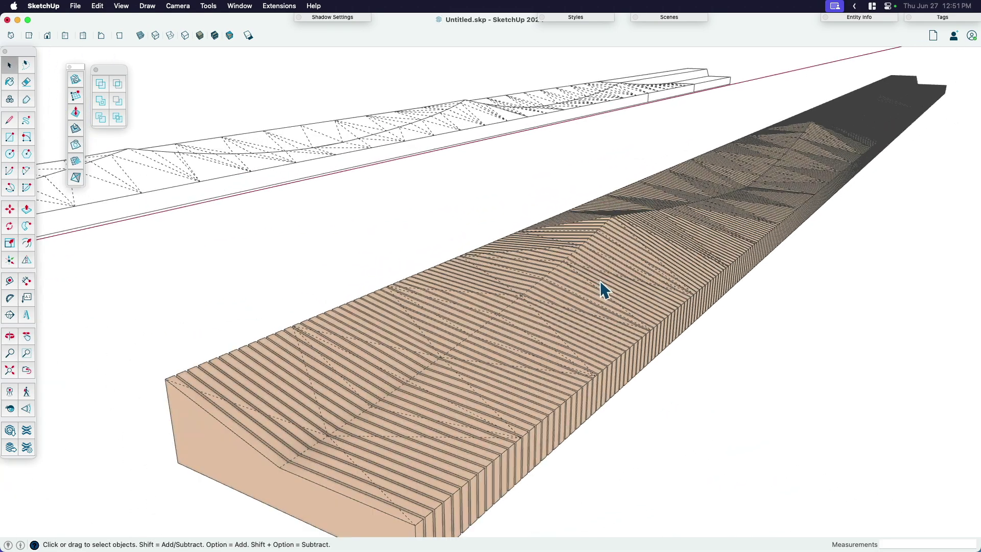
pyautogui.scroll(2, 582, 320)
pyautogui.moveTo(582, 320); pyautogui.dragTo(538, 376, button='middle')
pyautogui.scroll(-3, 450, 358)
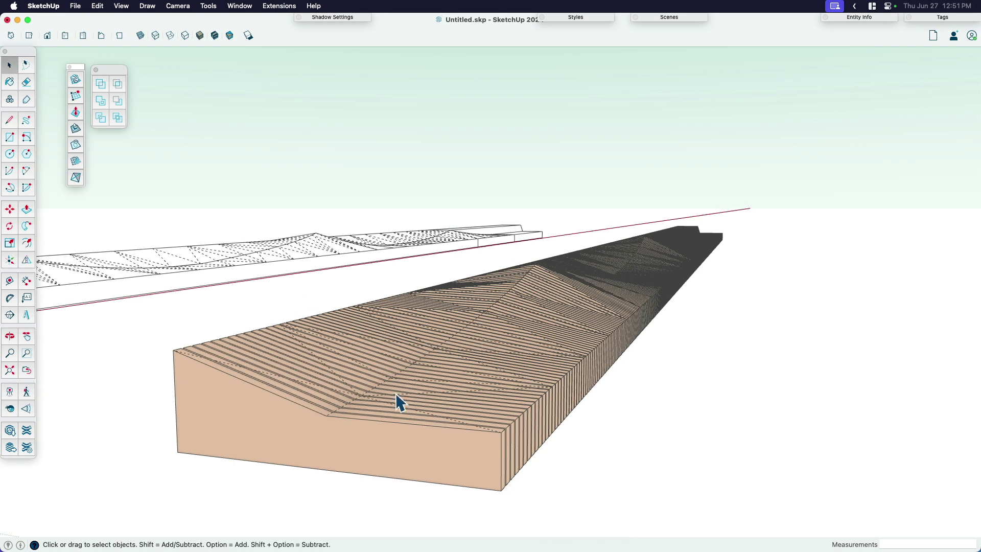
pyautogui.moveTo(534, 280); pyautogui.dragTo(549, 319, button='middle')
pyautogui.scroll(5, 496, 384)
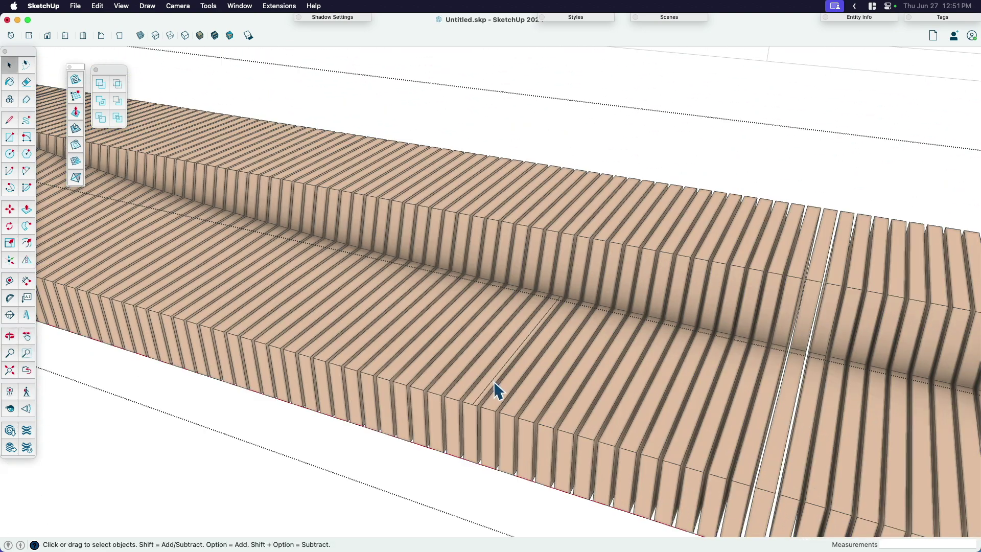
pyautogui.scroll(-5, 738, 442)
pyautogui.scroll(-3, 379, 247)
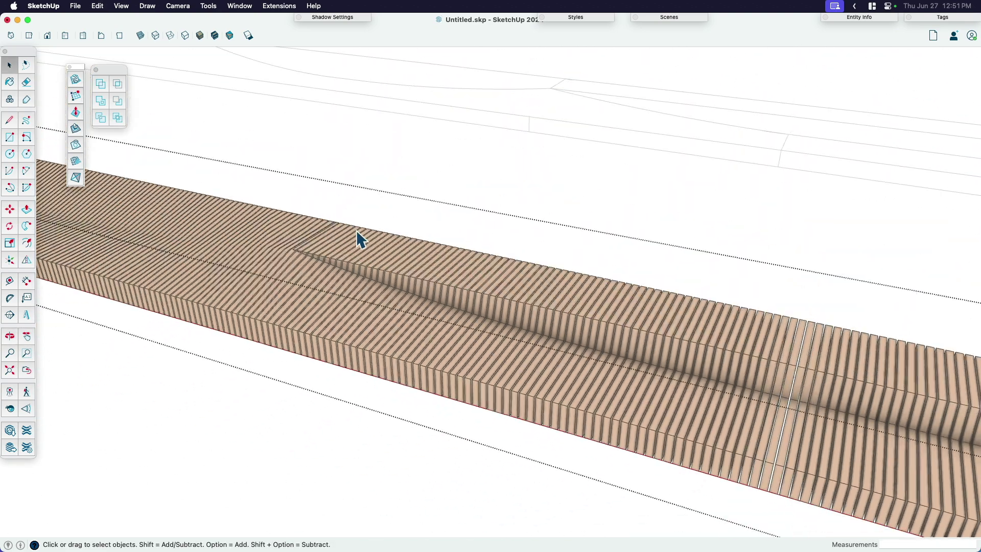
pyautogui.scroll(5, 262, 257)
pyautogui.scroll(3, 269, 280)
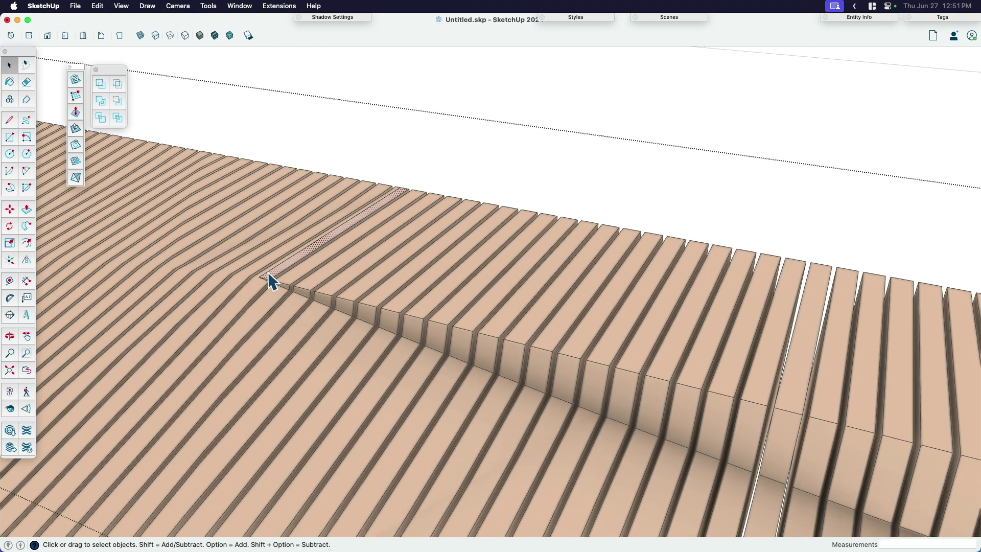
# Step: Briefly switch to the Eraser, then orbit to view the carved seat channel along the bench
pyautogui.press('e')
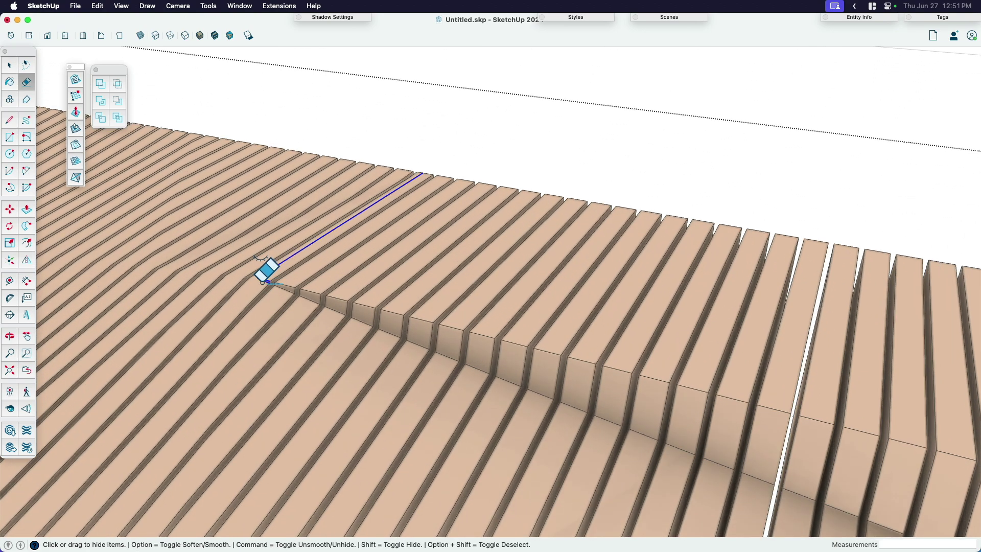
pyautogui.scroll(-10, 372, 175)
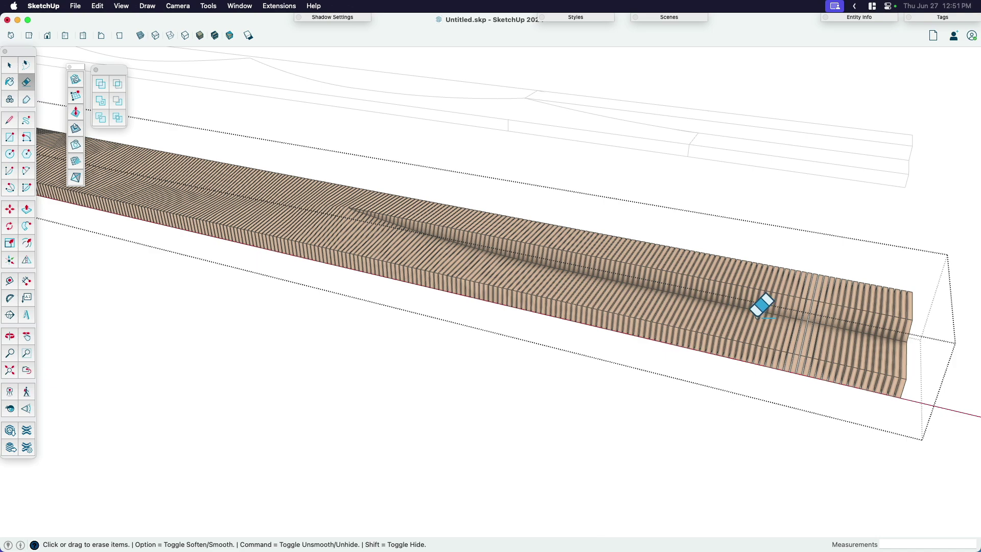
pyautogui.press('space')
pyautogui.scroll(3, 611, 418)
pyautogui.scroll(3, 583, 342)
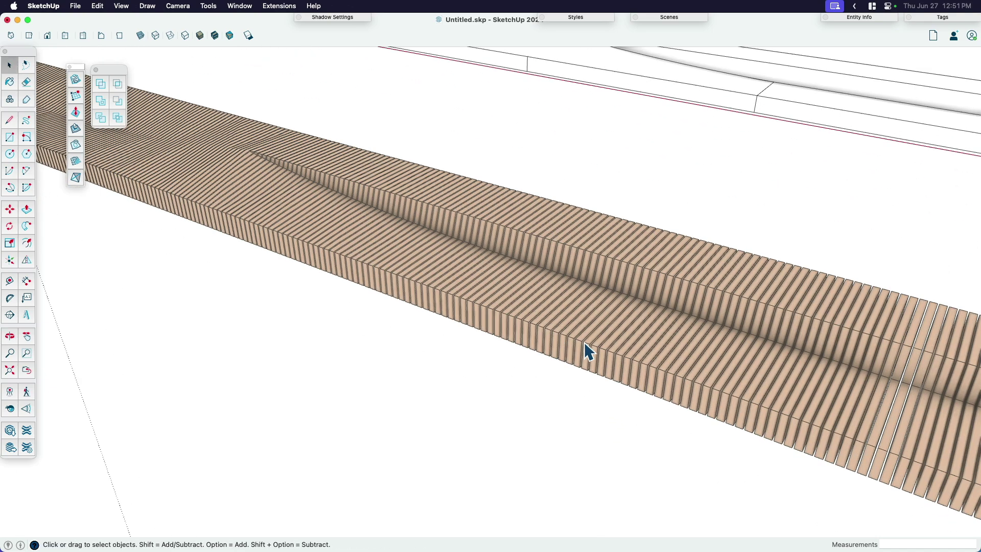
pyautogui.moveTo(584, 366); pyautogui.dragTo(379, 174, button='middle')
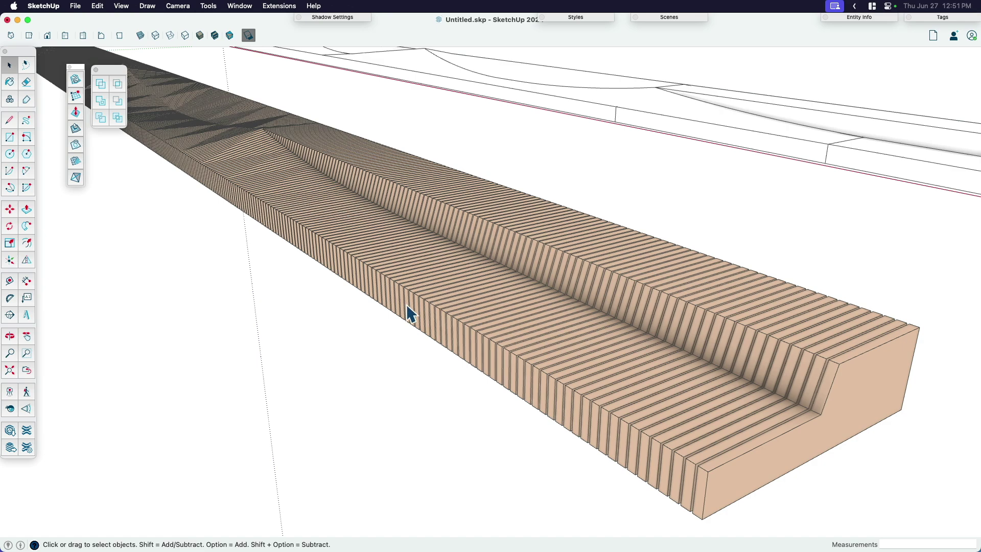
pyautogui.moveTo(547, 373); pyautogui.dragTo(491, 318, button='middle')
pyautogui.moveTo(268, 58); pyautogui.dragTo(541, 306, button='middle')
pyautogui.moveTo(541, 307); pyautogui.dragTo(693, 347)
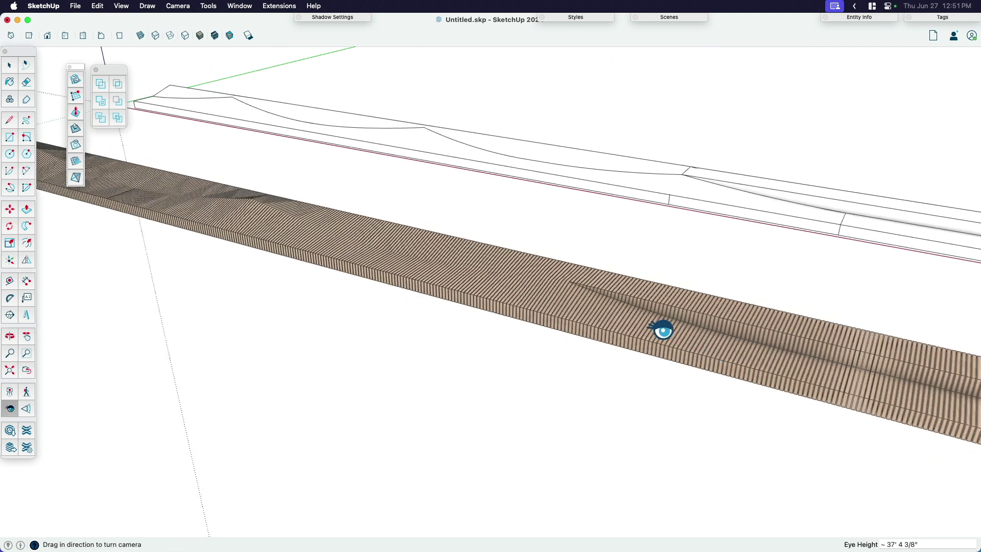
pyautogui.hotkey('shift', 'z')
pyautogui.press('space')
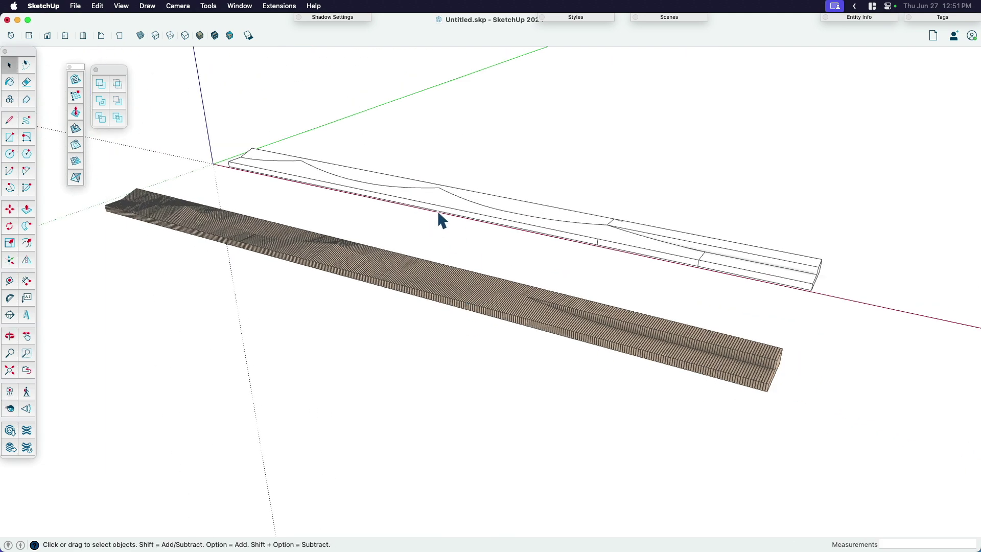
pyautogui.scroll(2, 433, 223)
pyautogui.click(473, 201)
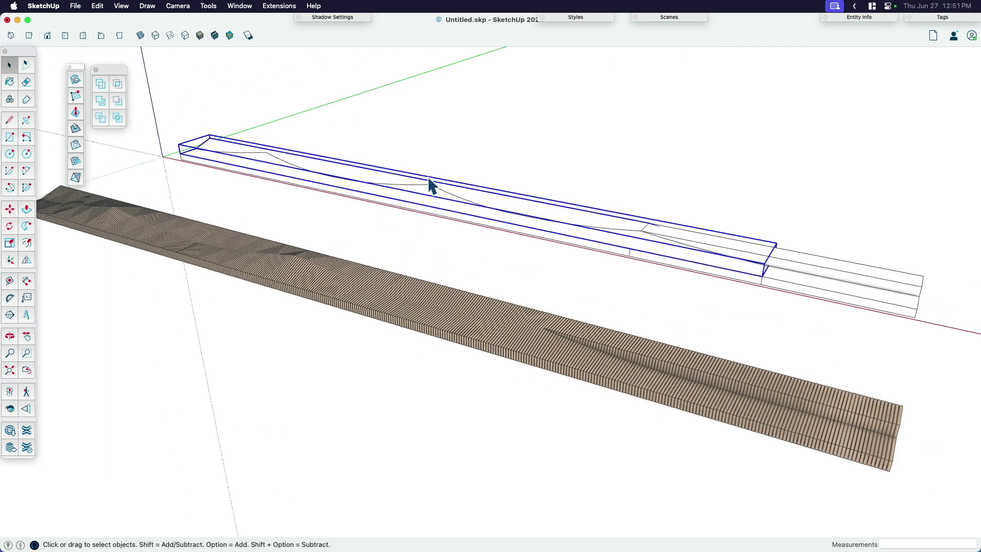
pyautogui.scroll(3, 652, 256)
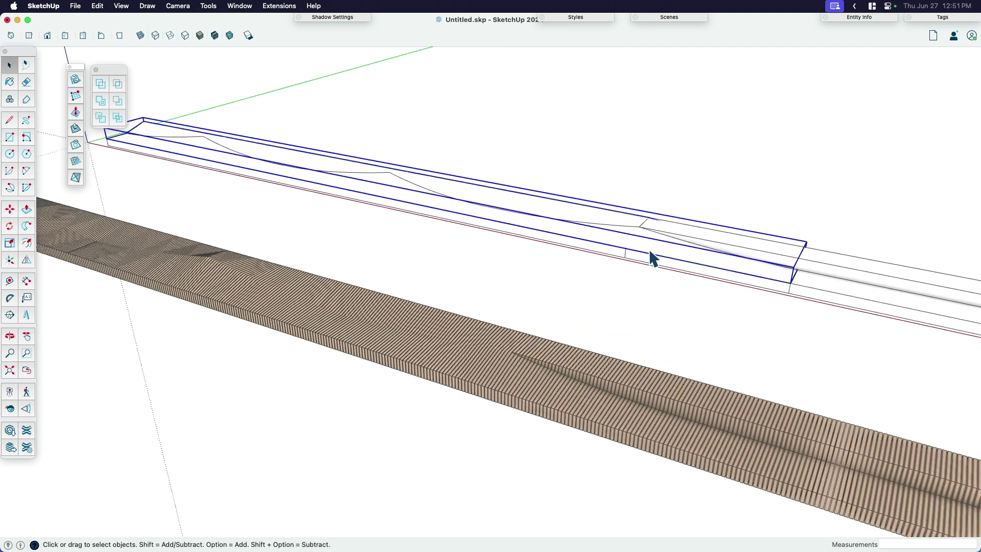
pyautogui.click(887, 274)
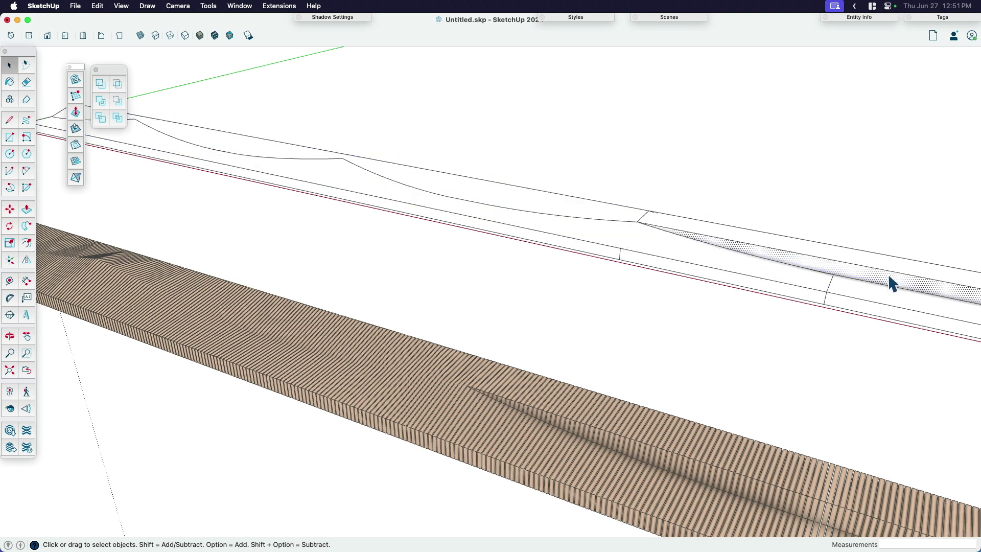
pyautogui.scroll(-4, 562, 233)
pyautogui.moveTo(825, 284); pyautogui.dragTo(704, 330, button='middle')
pyautogui.scroll(4, 705, 330)
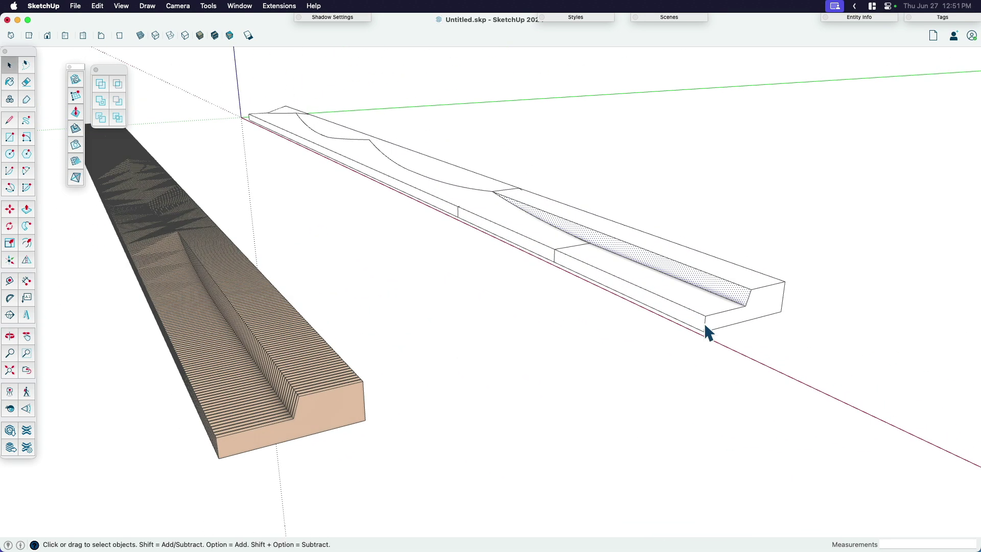
pyautogui.scroll(-5, 779, 306)
pyautogui.scroll(4, 194, 215)
pyautogui.scroll(3, 300, 258)
pyautogui.moveTo(306, 273); pyautogui.dragTo(351, 252, button='middle')
pyautogui.scroll(5, 332, 199)
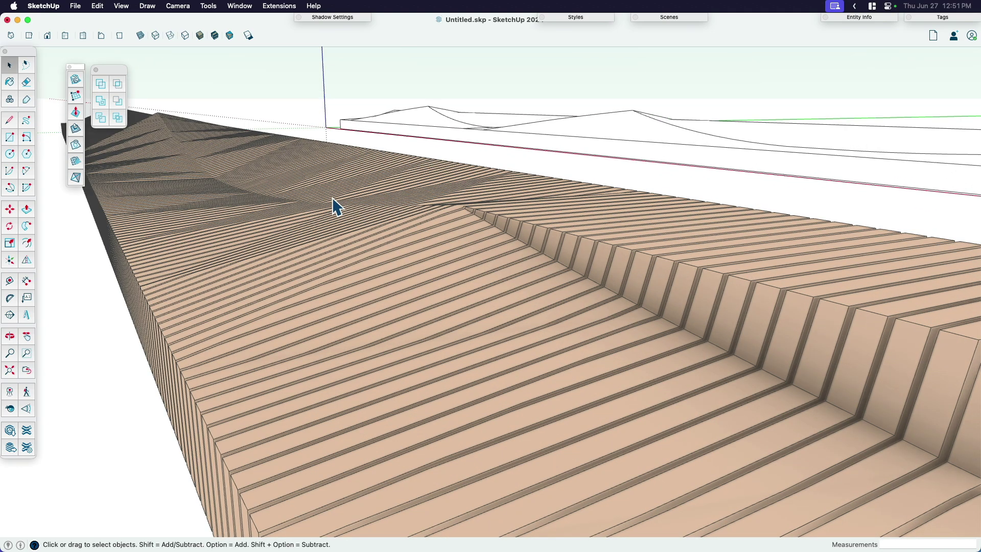
pyautogui.scroll(-5, 455, 240)
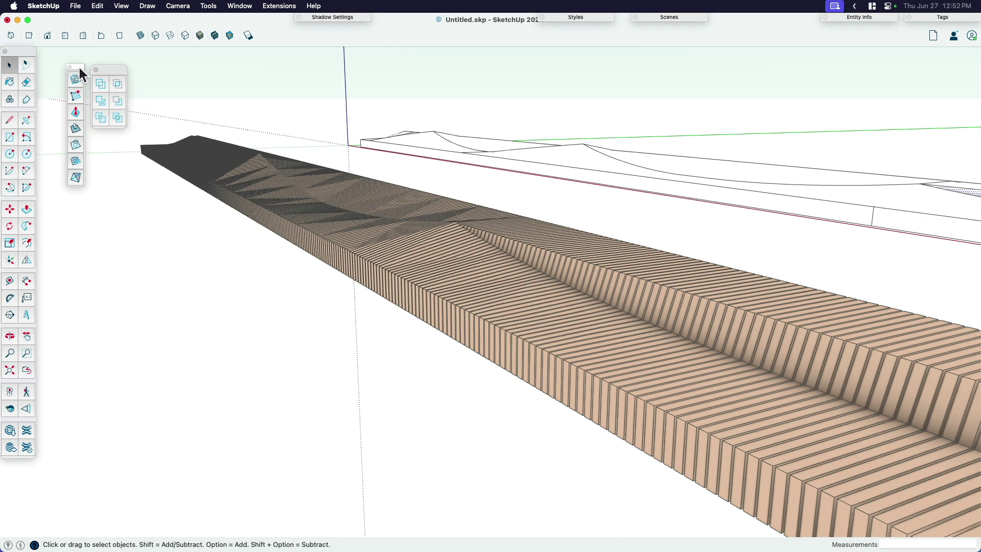
pyautogui.moveTo(122, 70); pyautogui.dragTo(119, 67)
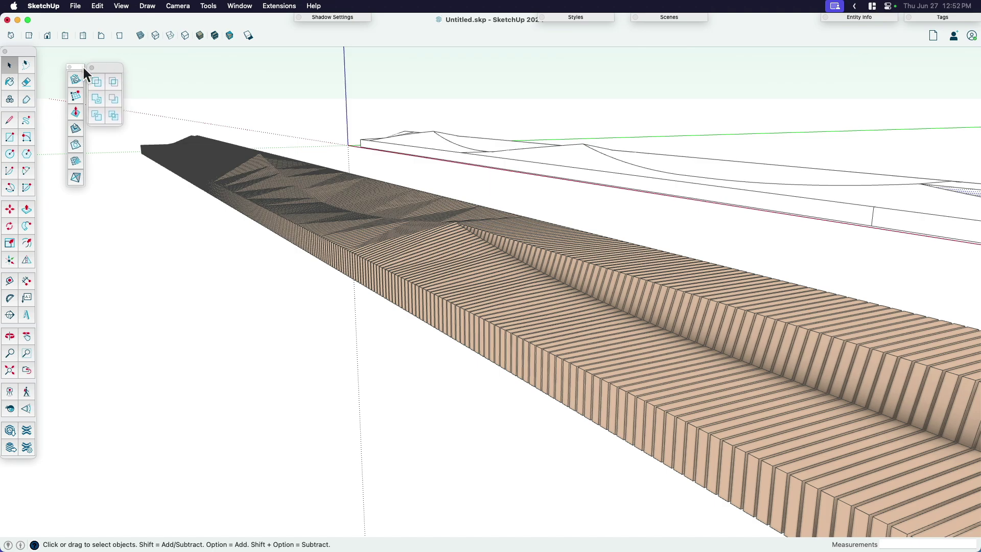
pyautogui.moveTo(217, 310); pyautogui.dragTo(432, 341, button='middle')
pyautogui.moveTo(513, 342); pyautogui.dragTo(543, 287, button='middle')
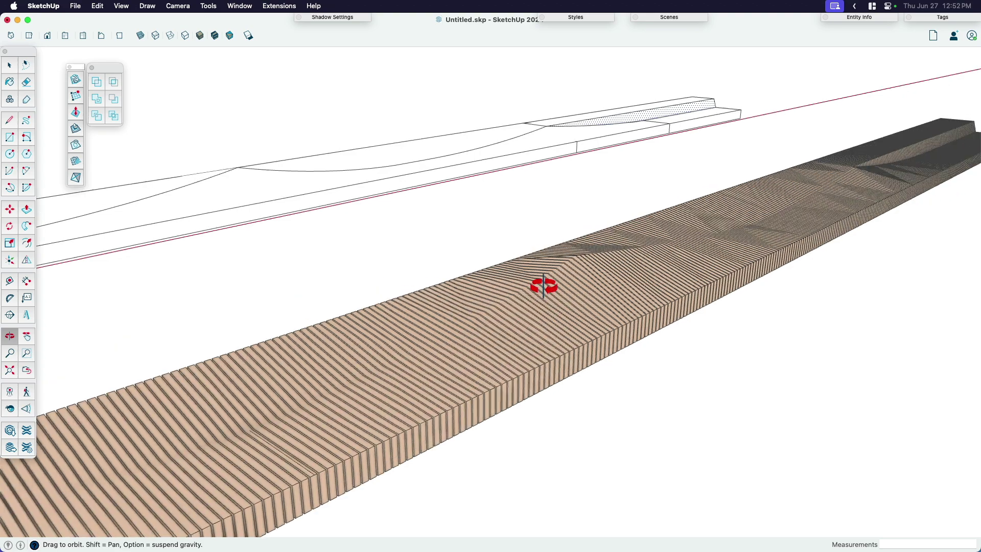
pyautogui.scroll(1, 543, 286)
pyautogui.press('i')
pyautogui.moveTo(468, 314); pyautogui.dragTo(556, 273, button='middle')
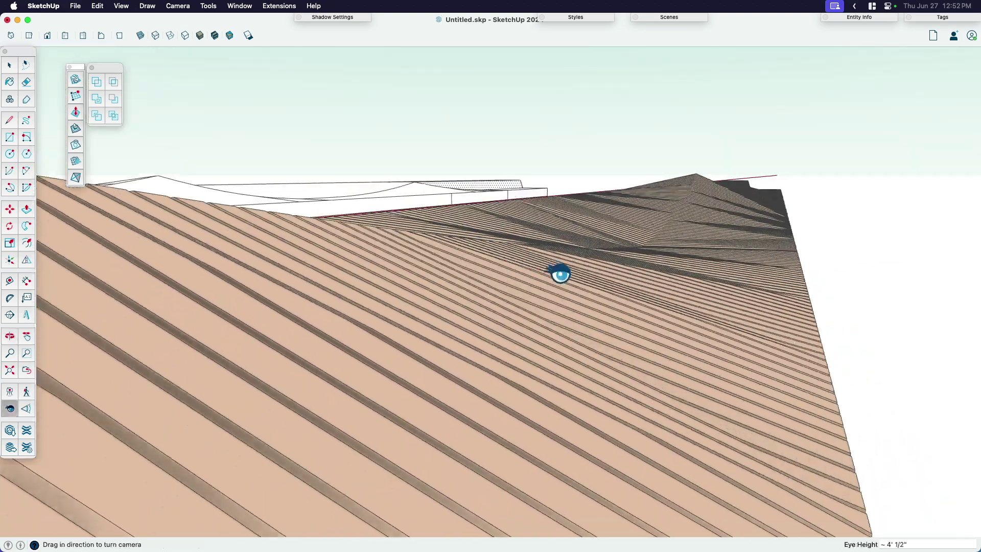